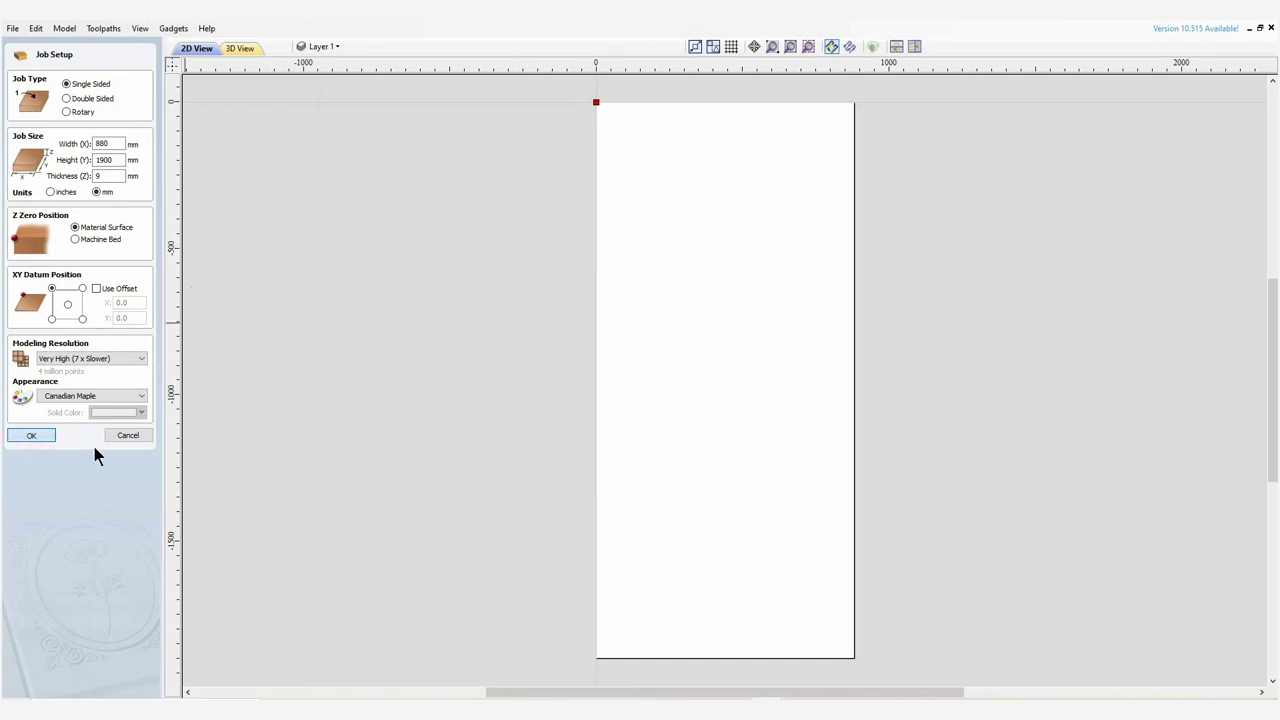
# Confirm the single-sided 880 × 1900 × 9 mm job setup and import the SVG file from the ALL PARTS folder
pyautogui.click(31, 435)
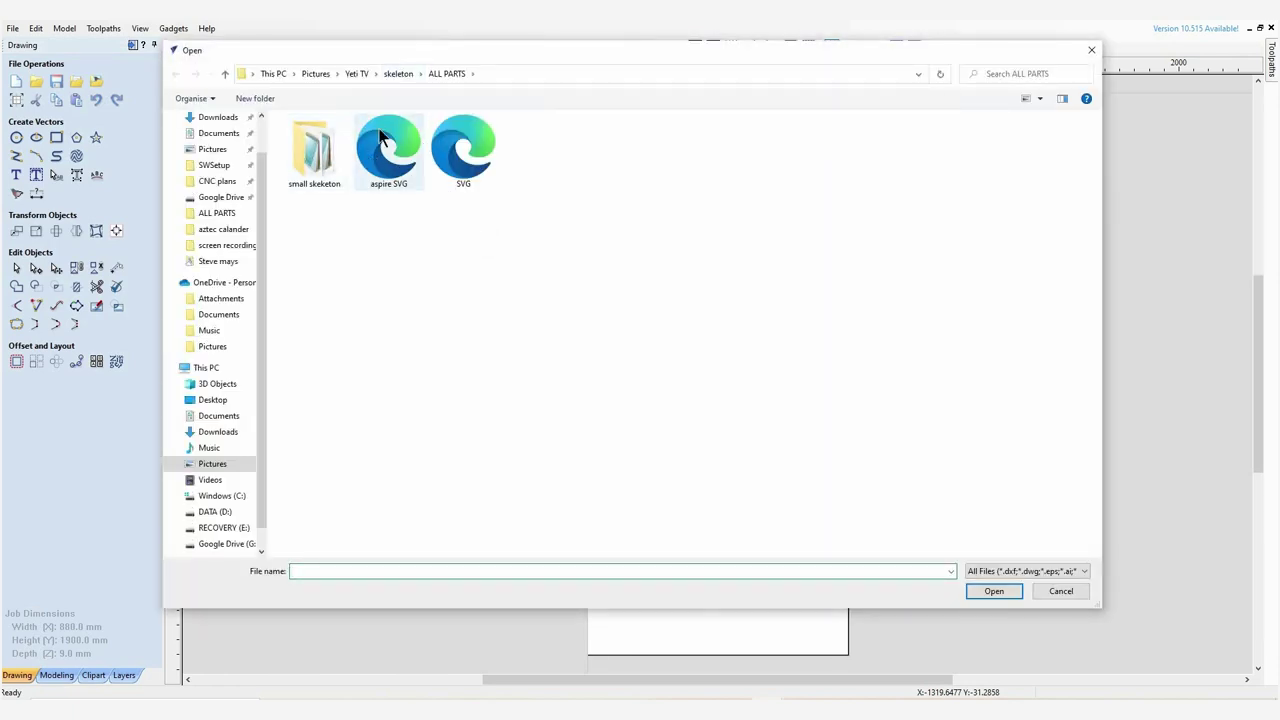
pyautogui.doubleClick(480, 160)
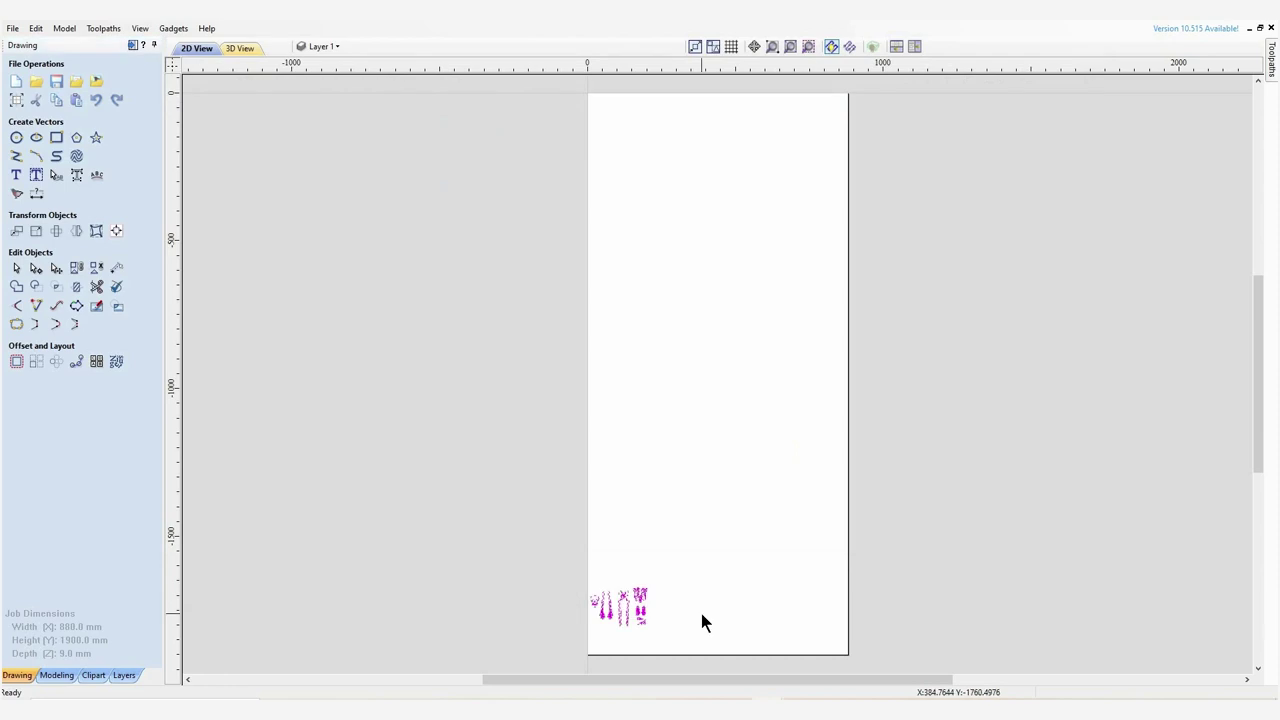
# Select all the imported skeleton parts and enlarge them together to about 1553 mm wide by 1043 mm high
pyautogui.scroll(3, 701, 622)
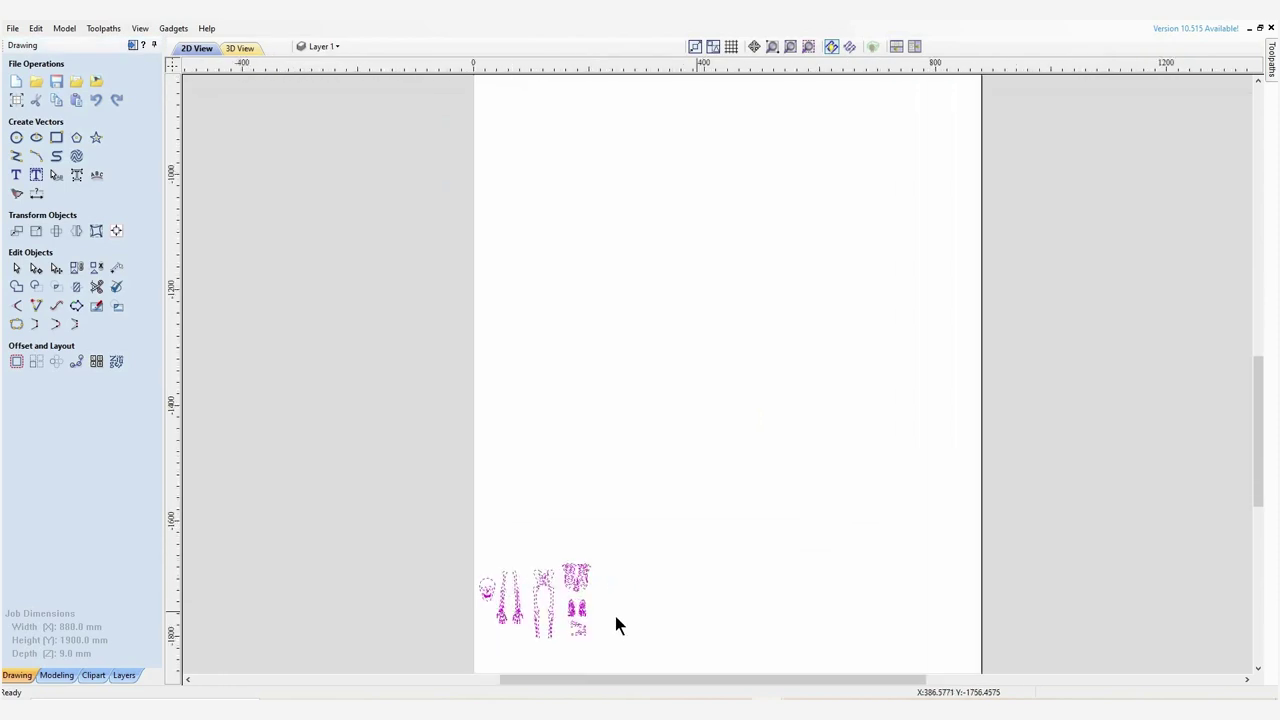
pyautogui.scroll(3, 594, 628)
pyautogui.scroll(1, 466, 591)
pyautogui.scroll(1, 483, 569)
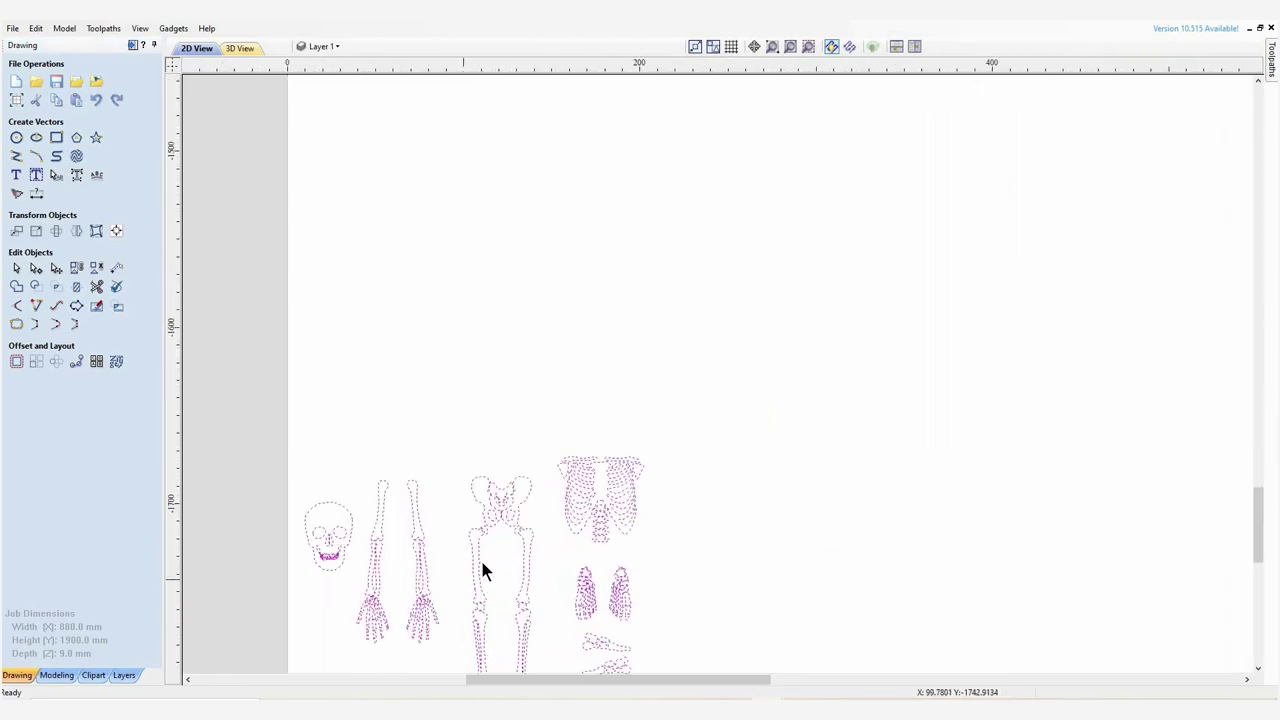
pyautogui.scroll(-3, 495, 570)
pyautogui.scroll(-4, 502, 582)
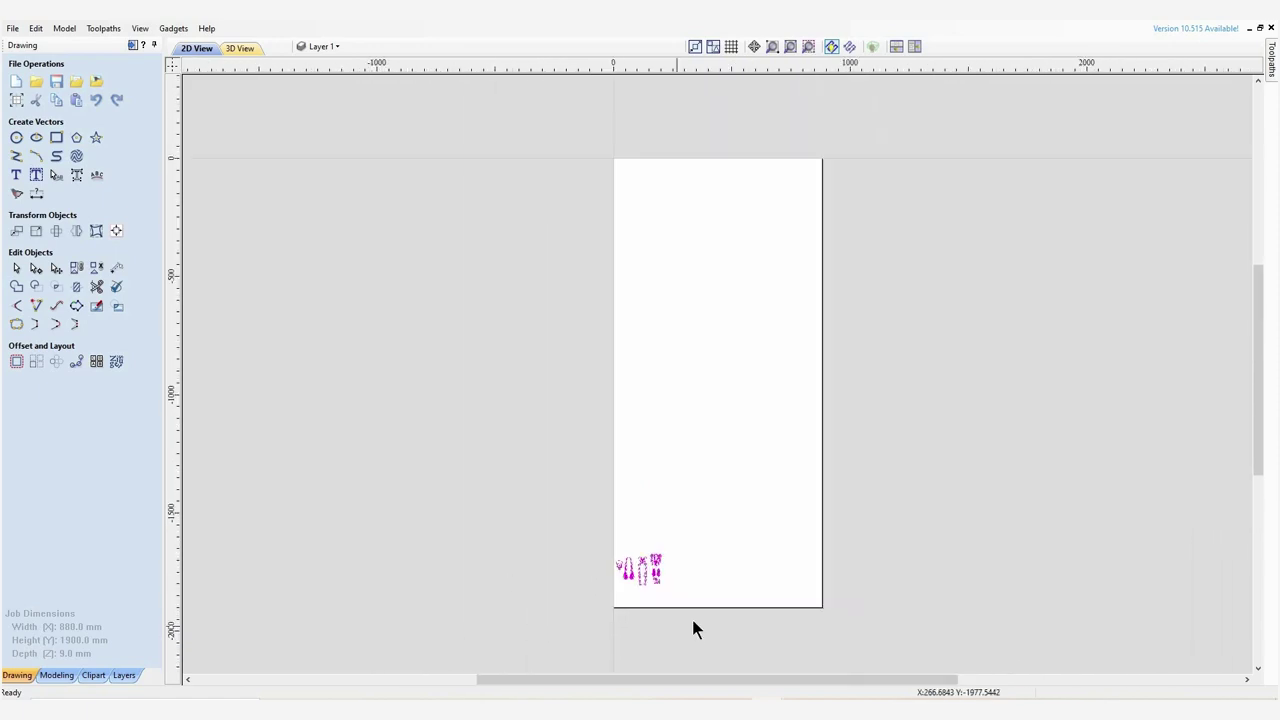
pyautogui.moveTo(613, 551); pyautogui.dragTo(684, 599)
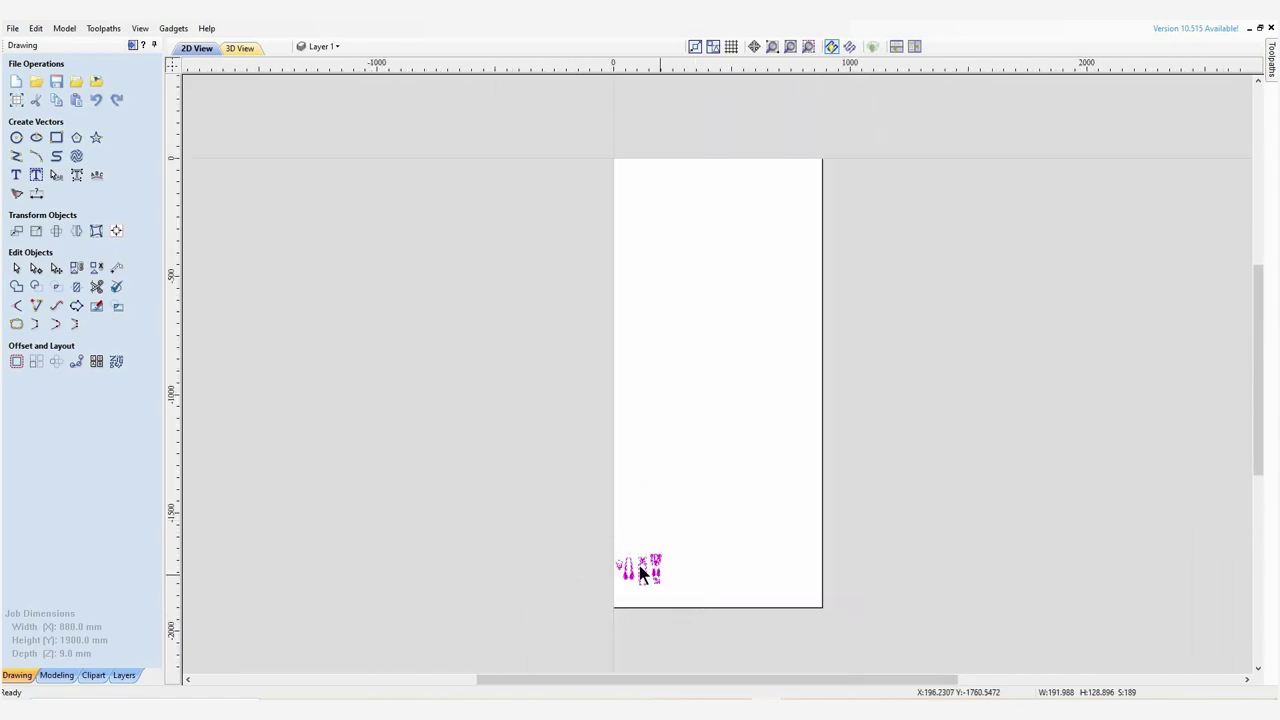
pyautogui.moveTo(559, 480); pyautogui.dragTo(294, 177)
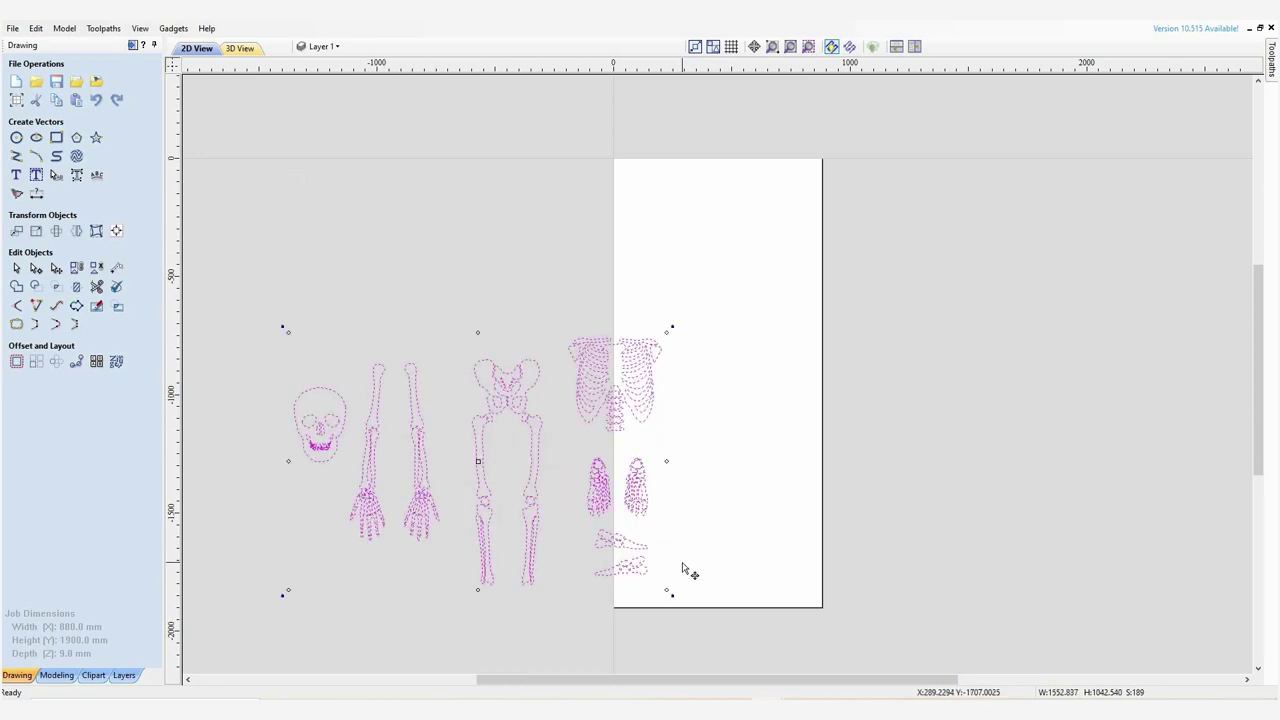
# Move the enlarged parts fully off the material's left edge and delete the two side-view feet beneath the front-view feet
pyautogui.press('Left')
pyautogui.press('Left')
pyautogui.press('Left')
pyautogui.press('Left')
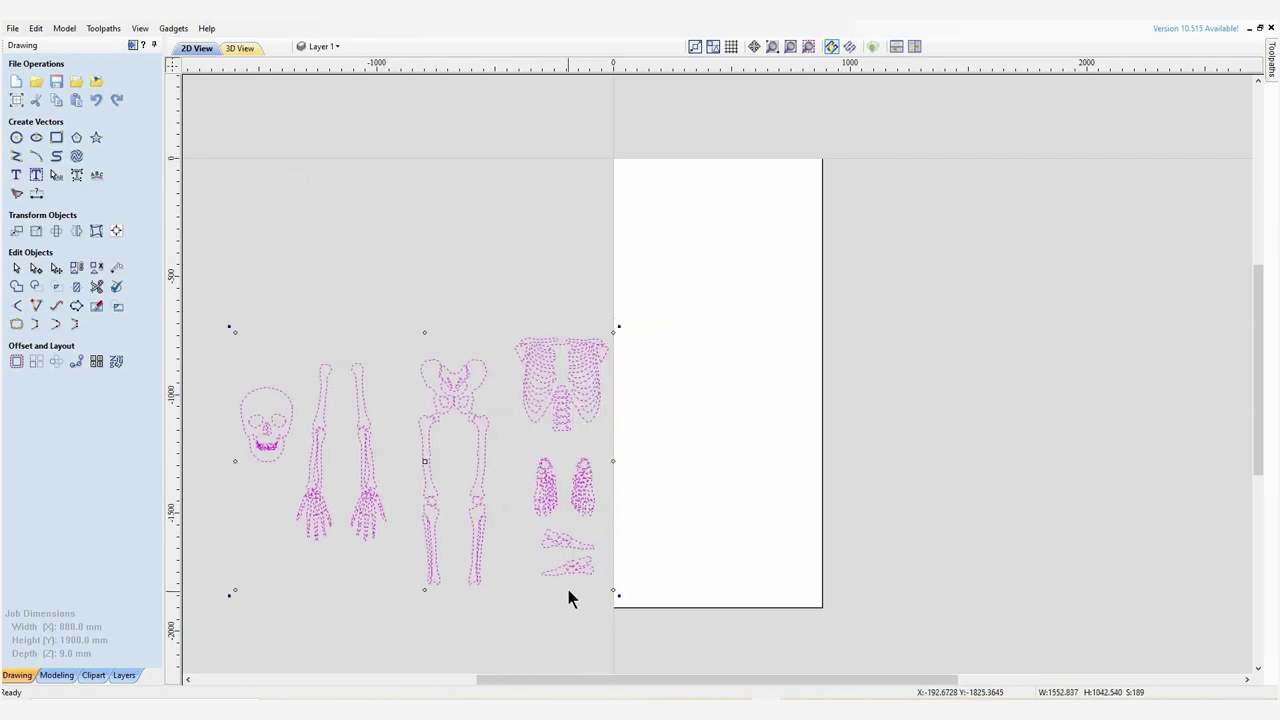
pyautogui.click(589, 594)
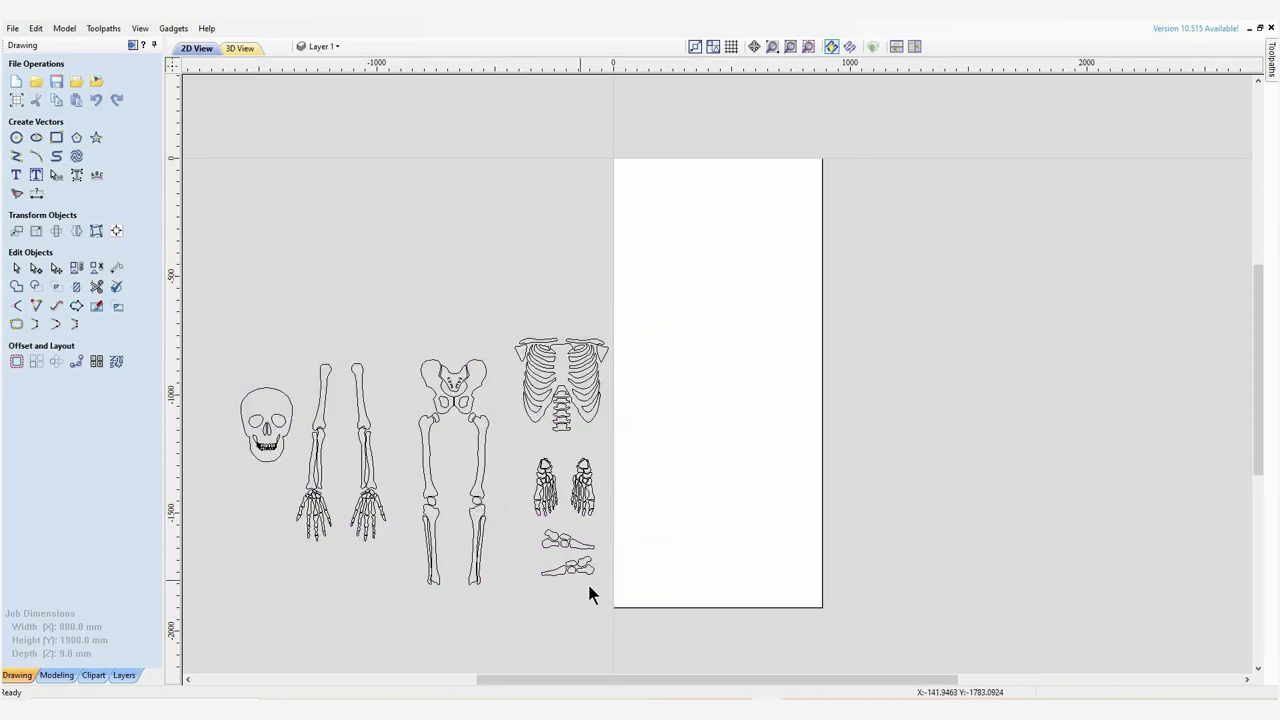
pyautogui.click(545, 538)
# Place the skull near the top of the material and centre it horizontally on the material with the alignment tools
pyautogui.click(226, 386)
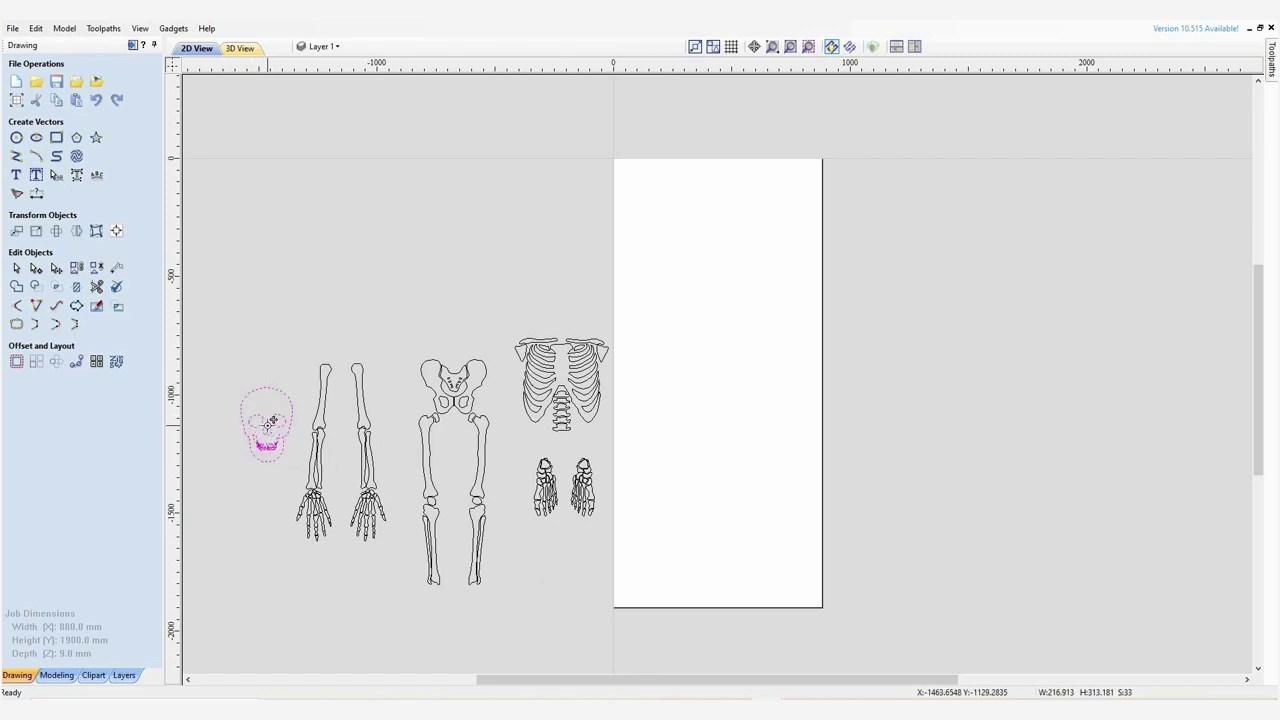
pyautogui.click(267, 432)
pyautogui.moveTo(268, 428)
pyautogui.mouseDown()
pyautogui.moveTo(576, 304)
pyautogui.moveTo(666, 220)
pyautogui.moveTo(720, 212)
pyautogui.mouseUp()
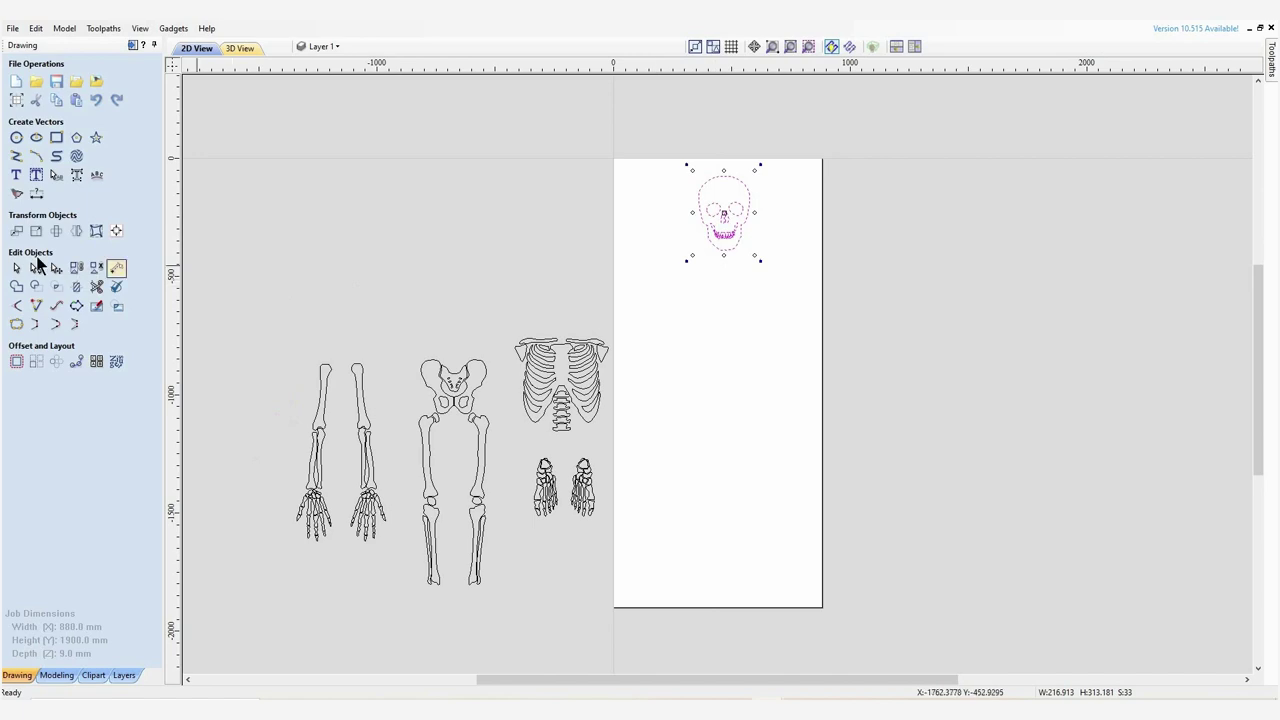
pyautogui.click(116, 232)
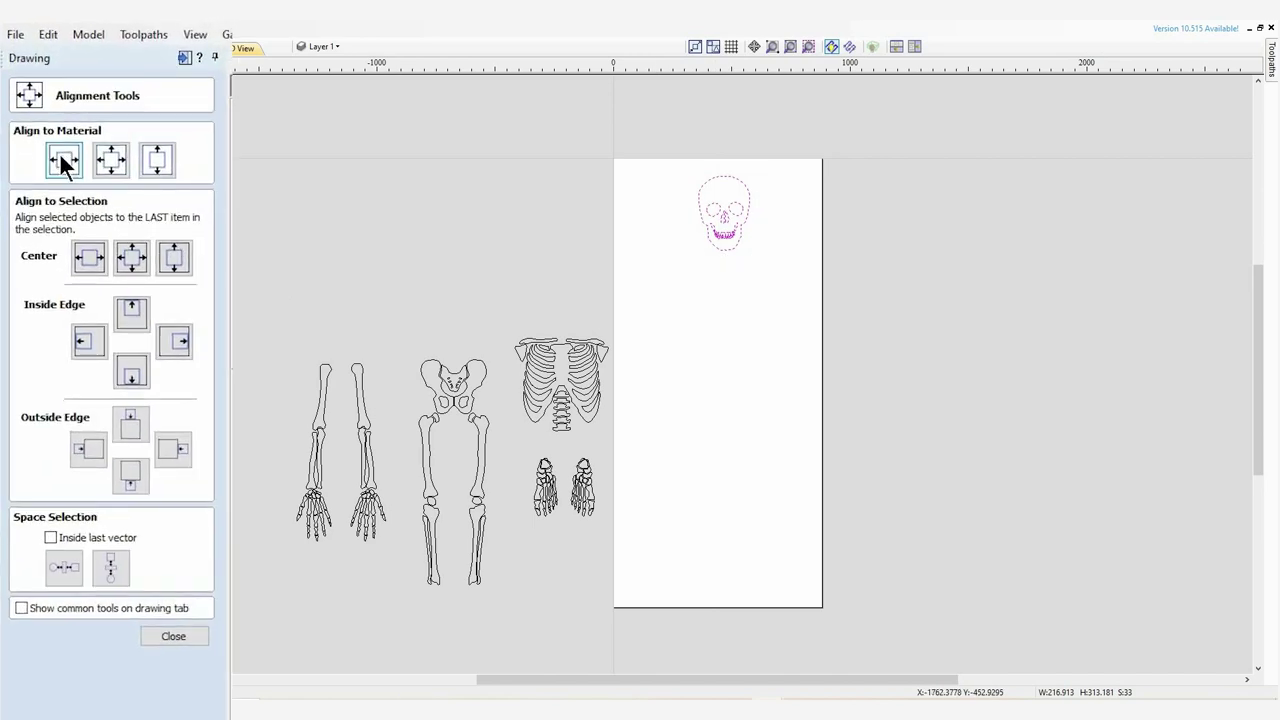
pyautogui.click(62, 158)
pyautogui.click(176, 636)
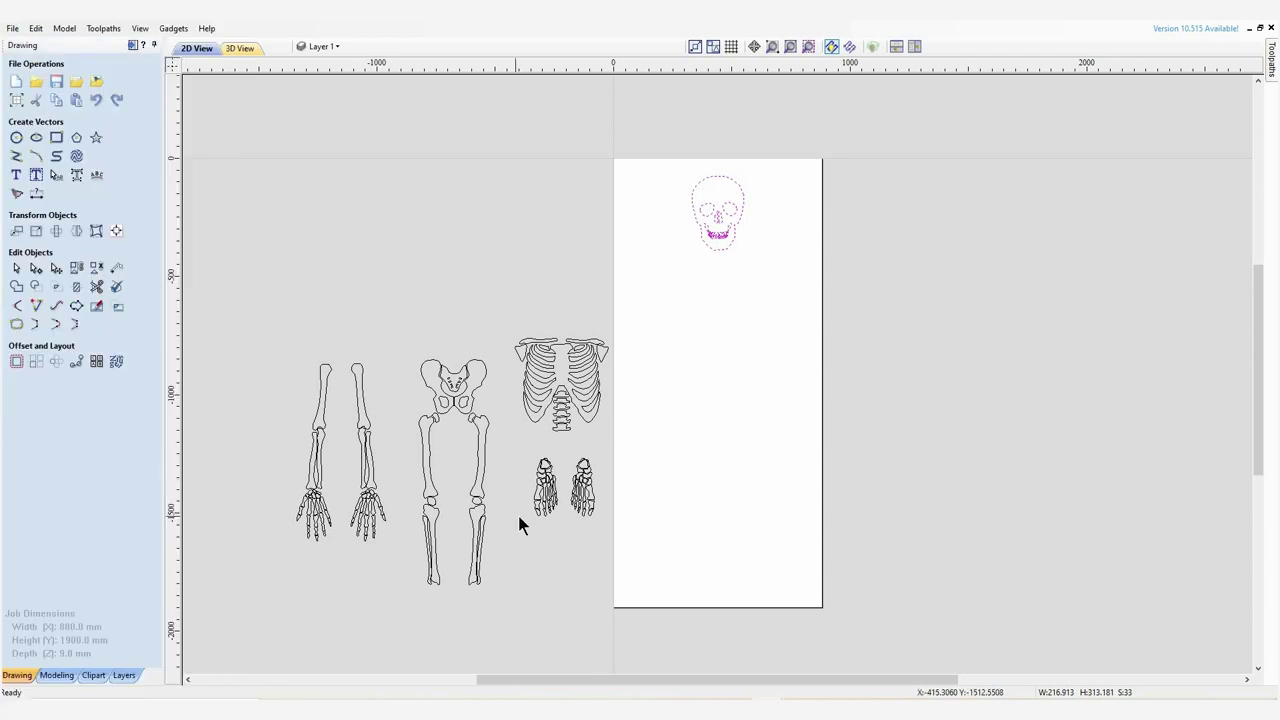
# Centre the rib cage and spine group horizontally on the material
pyautogui.click(510, 316)
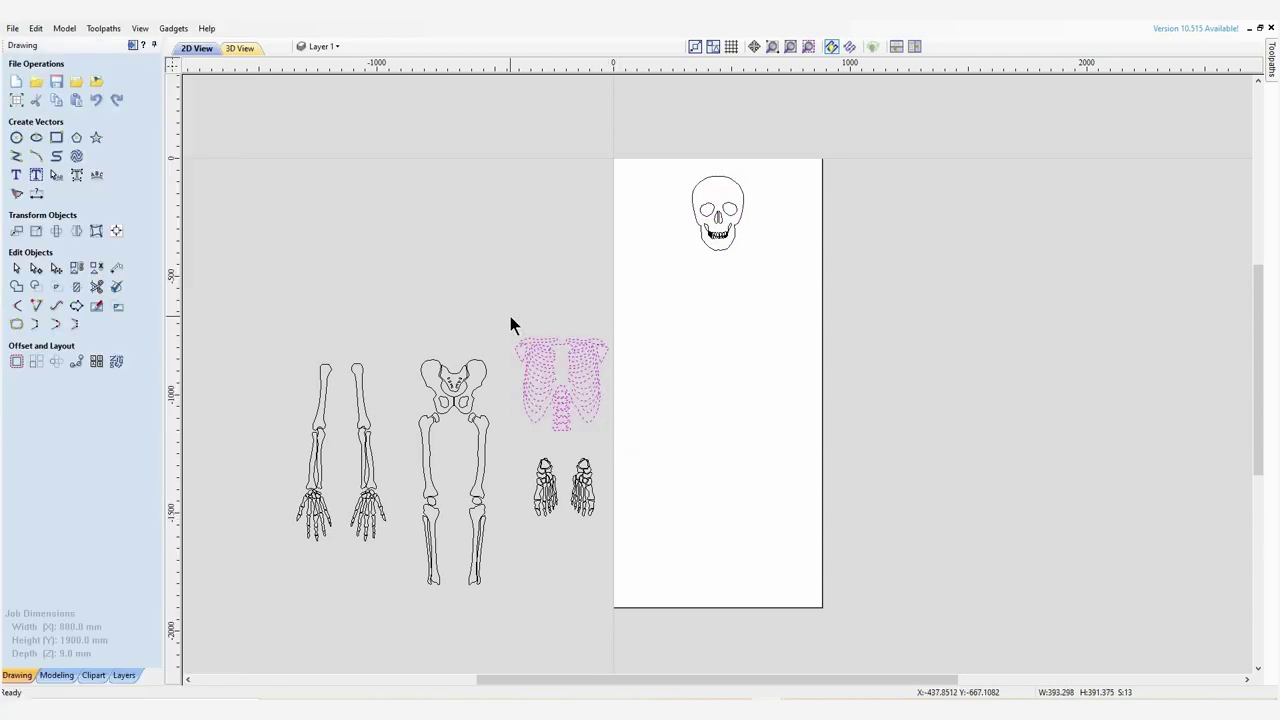
pyautogui.click(116, 232)
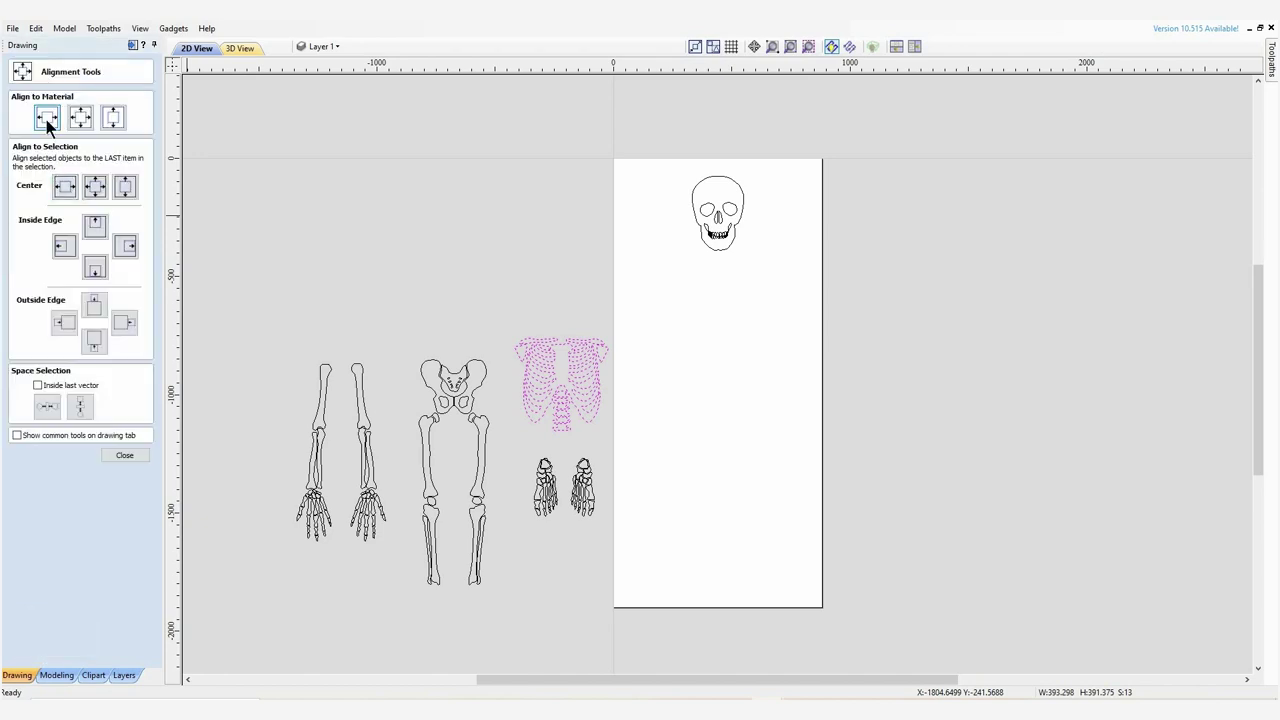
pyautogui.click(47, 118)
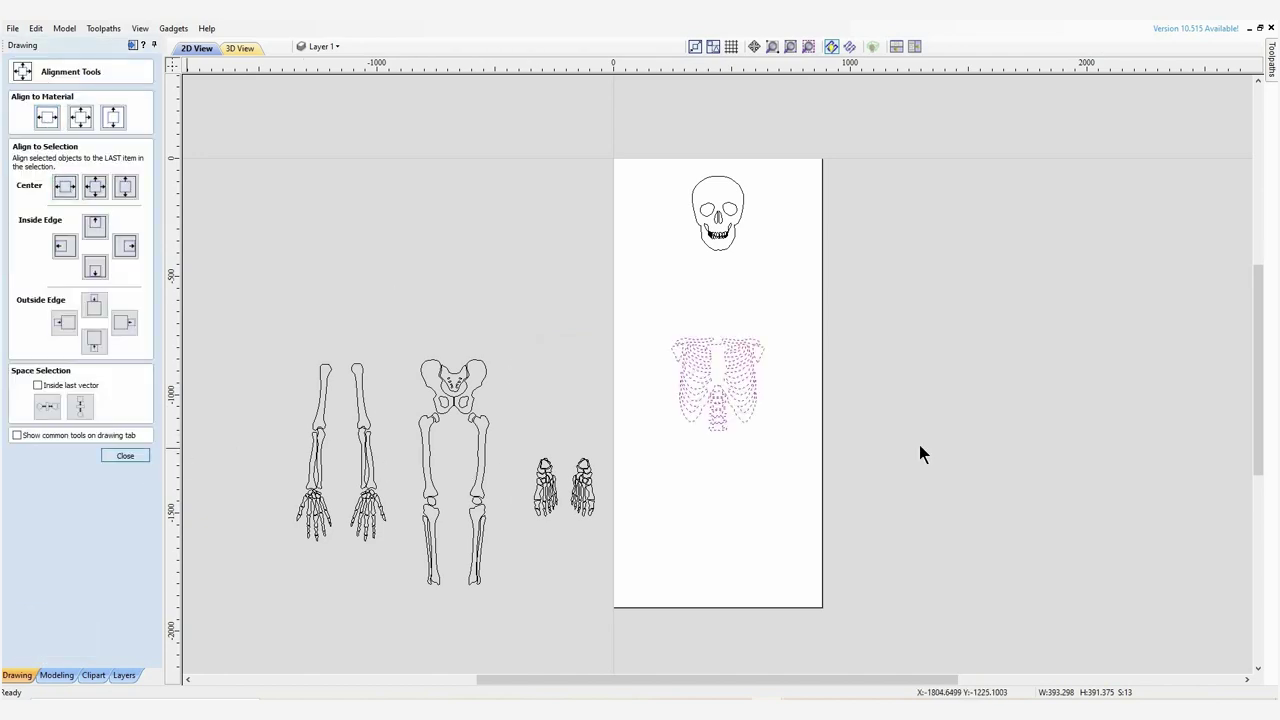
pyautogui.press('Escape')
# Move the rib cage straight up until it sits just below the skull
pyautogui.press('Up')
pyautogui.press('Up')
pyautogui.press('Up')
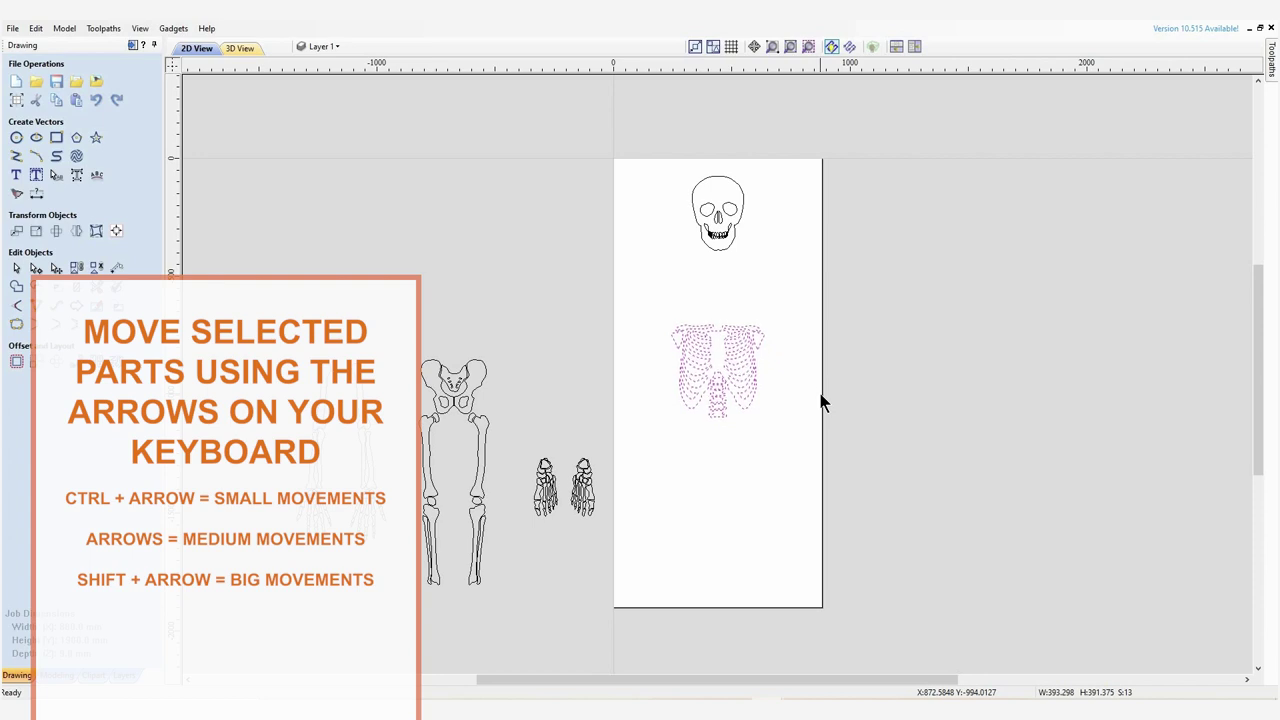
pyautogui.press('Up')
pyautogui.press('Up')
pyautogui.press('Up')
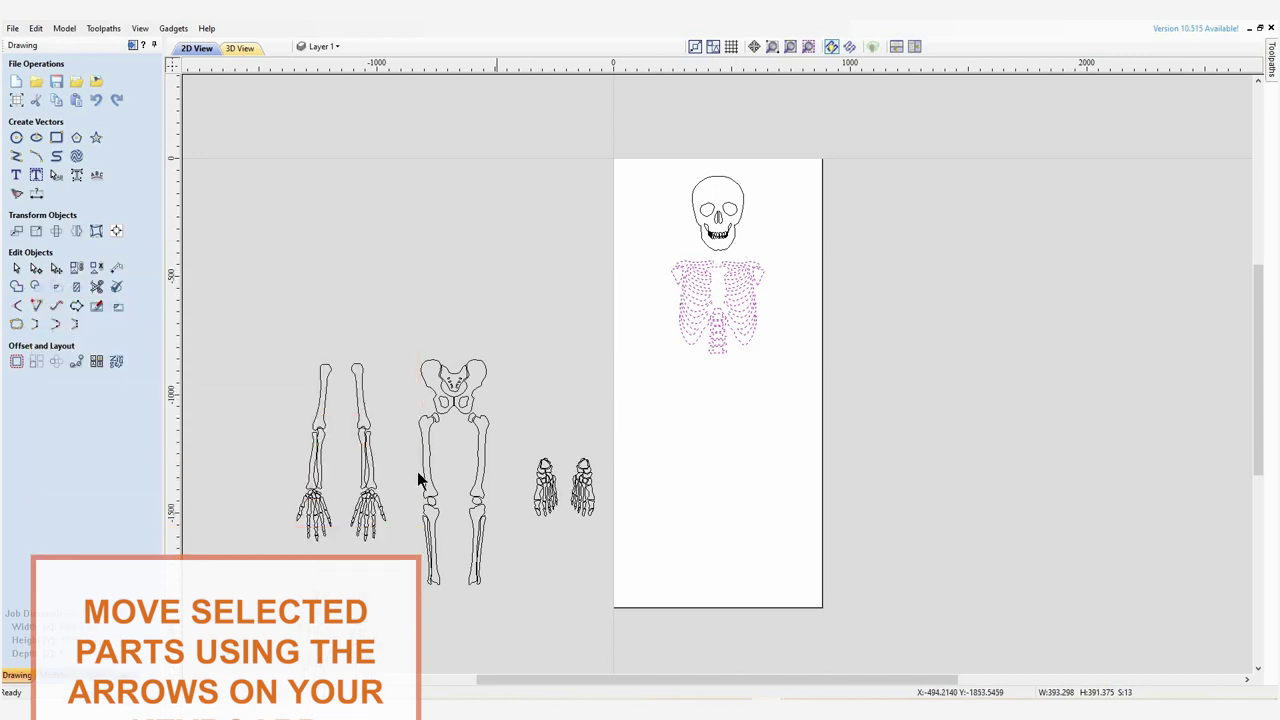
# Move the pelvis and legs horizontally onto the material, beneath the rib cage
pyautogui.click(464, 418)
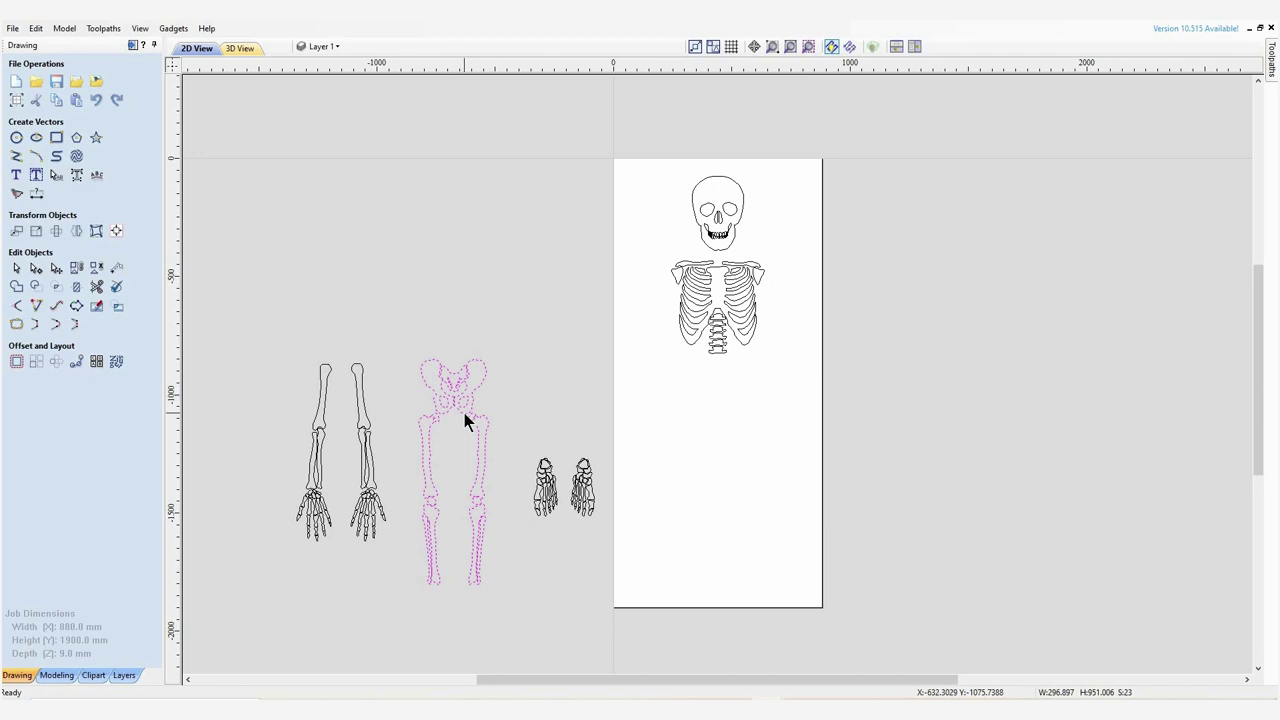
pyautogui.press('Right')
pyautogui.press('Right')
pyautogui.press('Right')
pyautogui.press('Right')
pyautogui.press('Right')
pyautogui.press('Right')
pyautogui.press('Right')
pyautogui.press('Right')
pyautogui.press('Right')
pyautogui.press('Right')
pyautogui.press('Right')
pyautogui.press('Right')
pyautogui.press('Right')
pyautogui.press('Right')
pyautogui.press('Right')
pyautogui.press('Right')
pyautogui.press('Right')
pyautogui.press('Right')
pyautogui.press('Right')
pyautogui.press('Right')
pyautogui.press('Right')
pyautogui.press('Right')
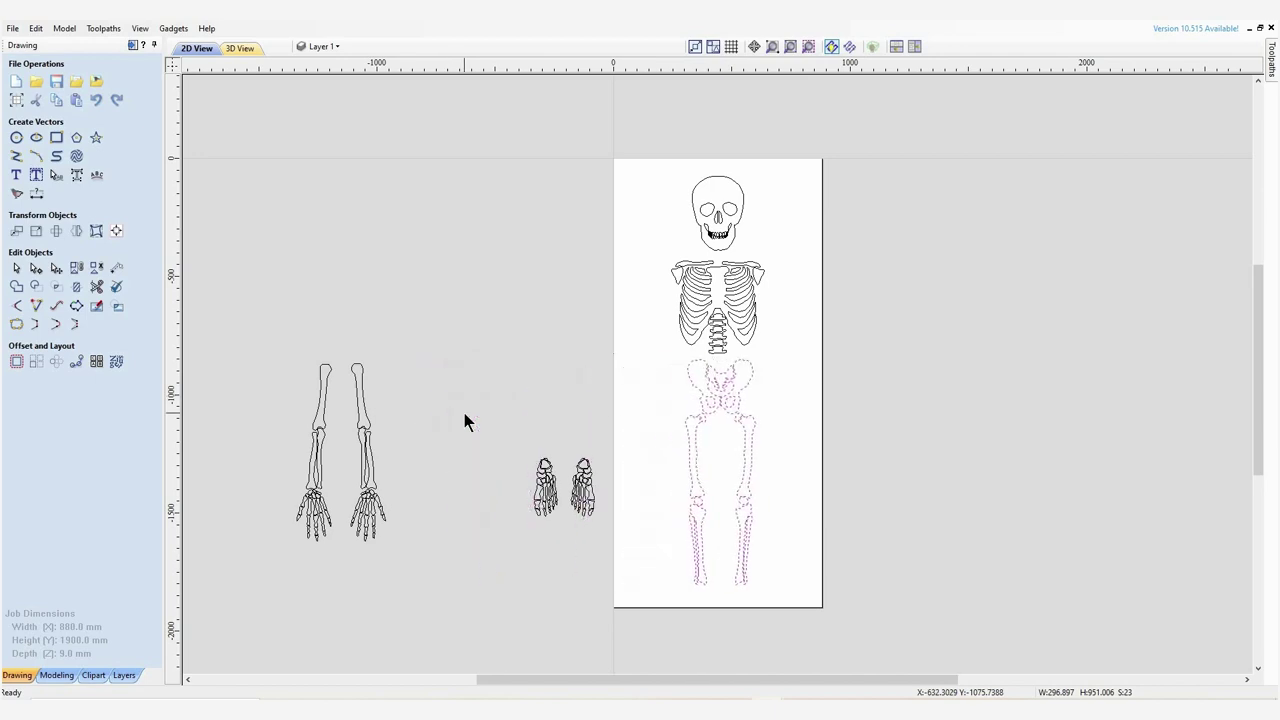
# Nudge the pelvis and legs into line with the spine, leaving a small gap below the lowest vertebra
pyautogui.press('Left')
pyautogui.press('Up')
pyautogui.press('Up')
pyautogui.press('Up')
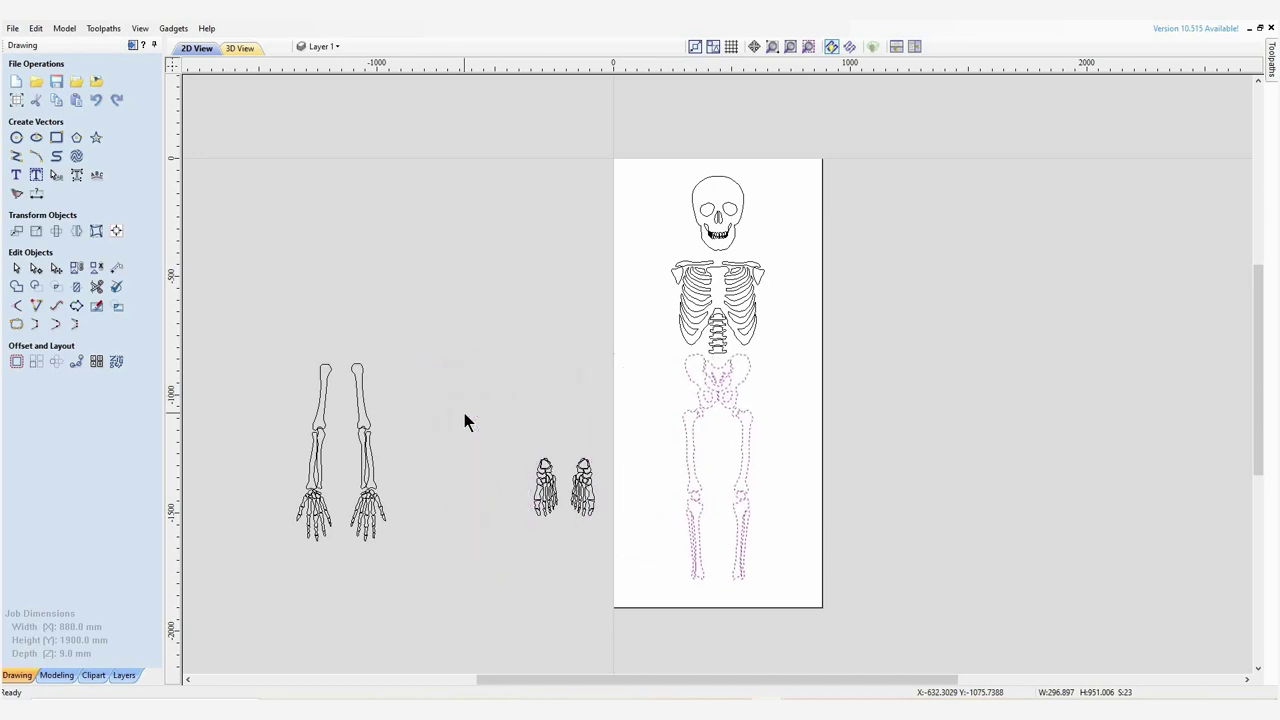
pyautogui.press('Down')
pyautogui.press('Down')
pyautogui.press('Down')
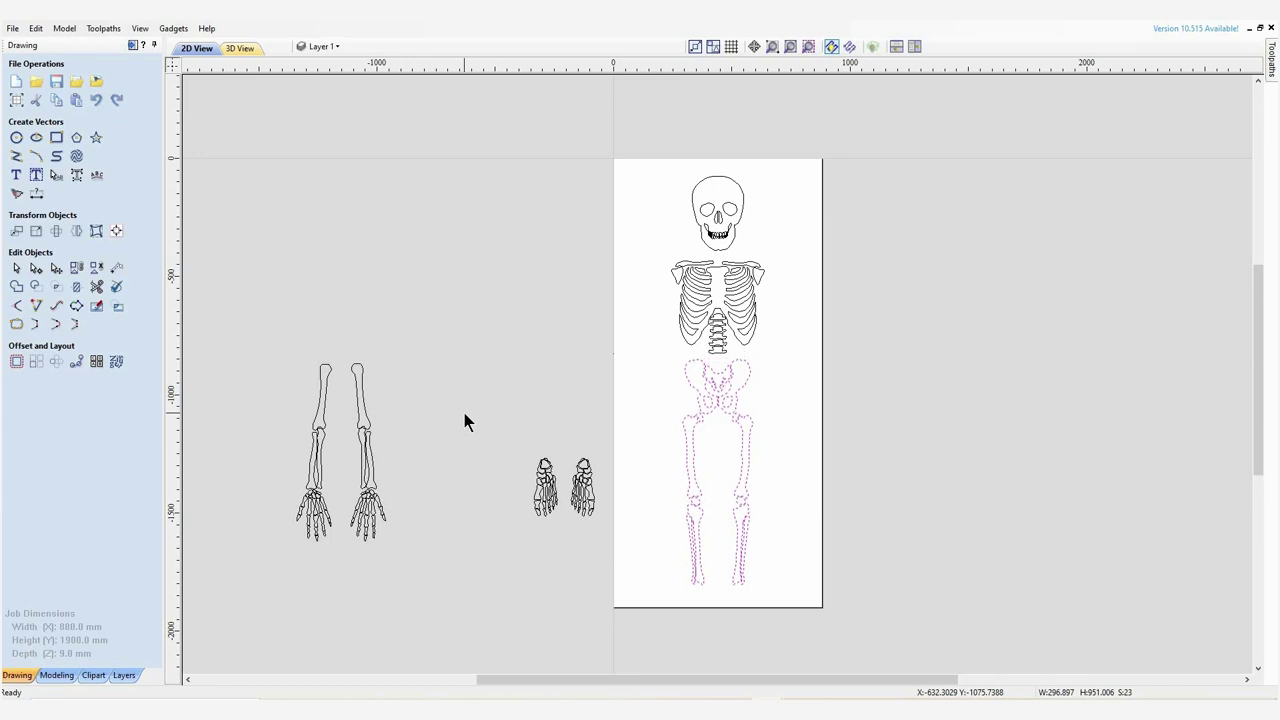
# Select the right-hand arm of the pair and position it beside the right side of the rib cage, just below the shoulder
pyautogui.click(257, 350)
pyautogui.click(387, 546)
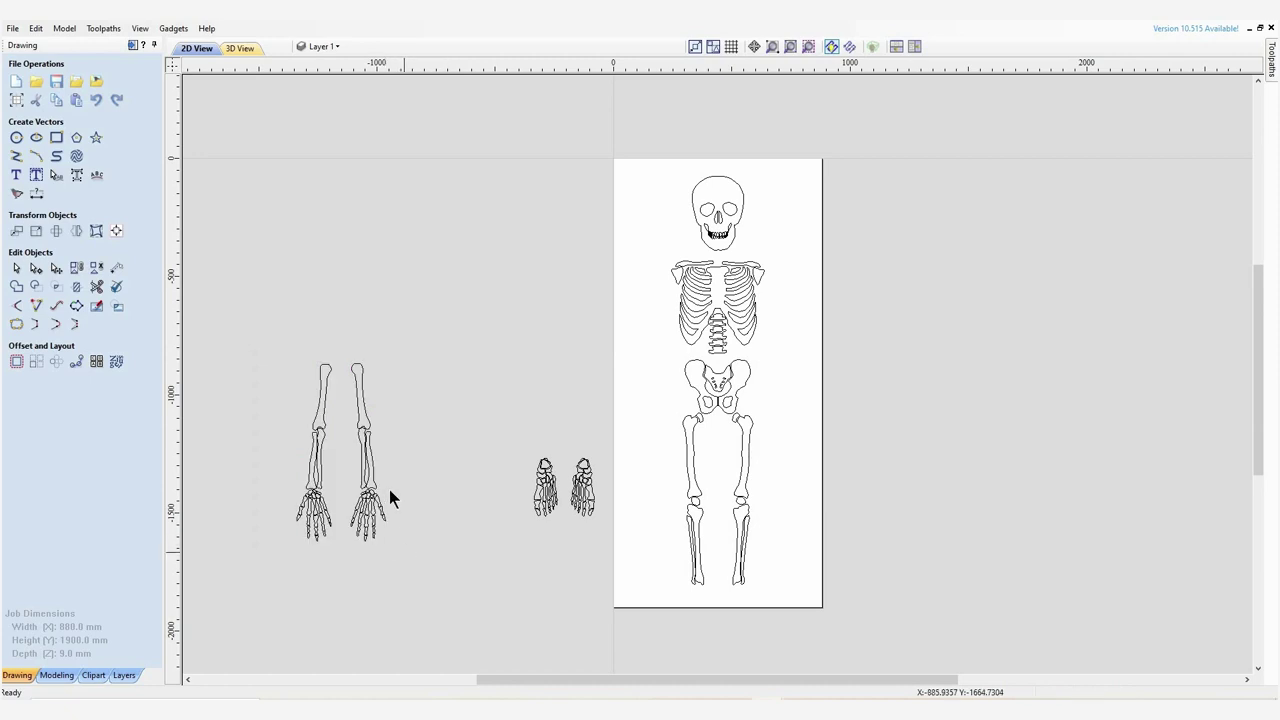
pyautogui.moveTo(389, 489); pyautogui.dragTo(340, 348)
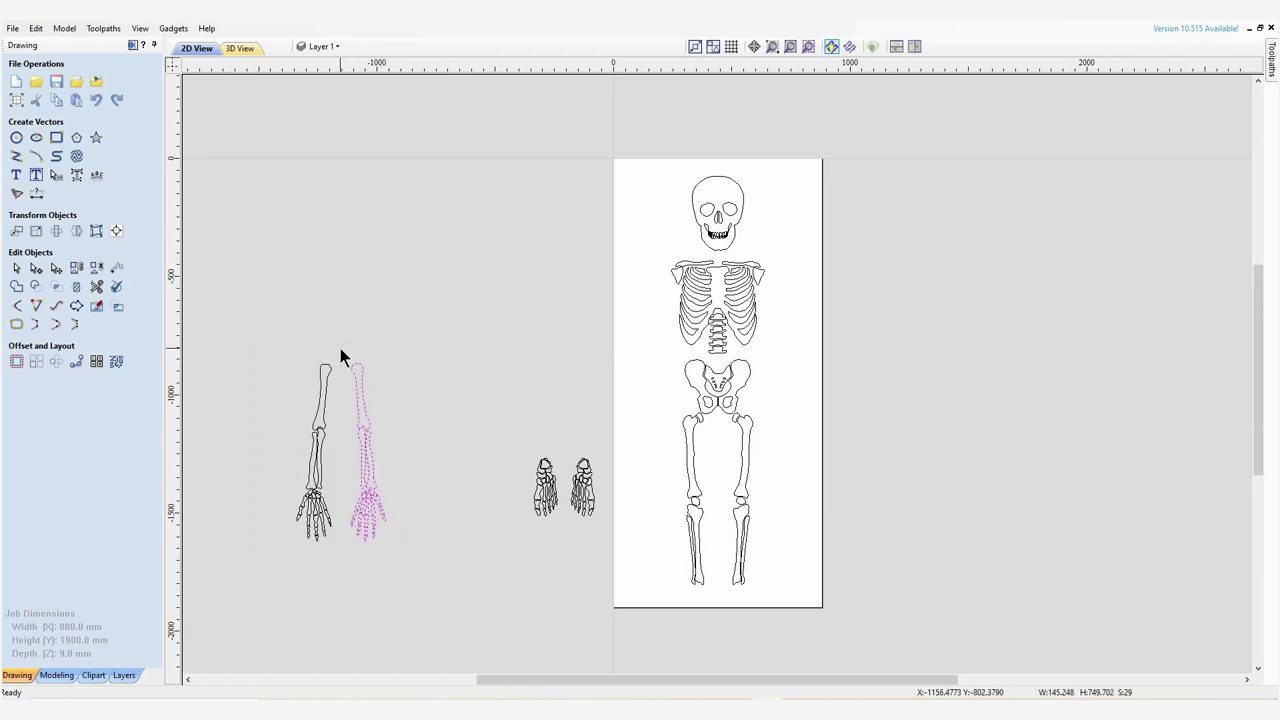
pyautogui.hotkey('shift', 'Right')
pyautogui.hotkey('shift', 'Right')
pyautogui.hotkey('shift', 'Right')
pyautogui.hotkey('shift', 'Right')
pyautogui.hotkey('shift', 'Right')
pyautogui.hotkey('shift', 'Right')
pyautogui.hotkey('shift', 'Right')
pyautogui.hotkey('shift', 'Right')
pyautogui.hotkey('shift', 'Right')
pyautogui.hotkey('shift', 'Right')
pyautogui.hotkey('shift', 'Right')
pyautogui.hotkey('shift', 'Right')
pyautogui.hotkey('shift', 'Right')
pyautogui.hotkey('shift', 'Right')
pyautogui.hotkey('shift', 'Right')
pyautogui.hotkey('shift', 'Right')
pyautogui.hotkey('shift', 'Right')
pyautogui.hotkey('shift', 'Right')
pyautogui.hotkey('shift', 'Right')
pyautogui.hotkey('shift', 'Right')
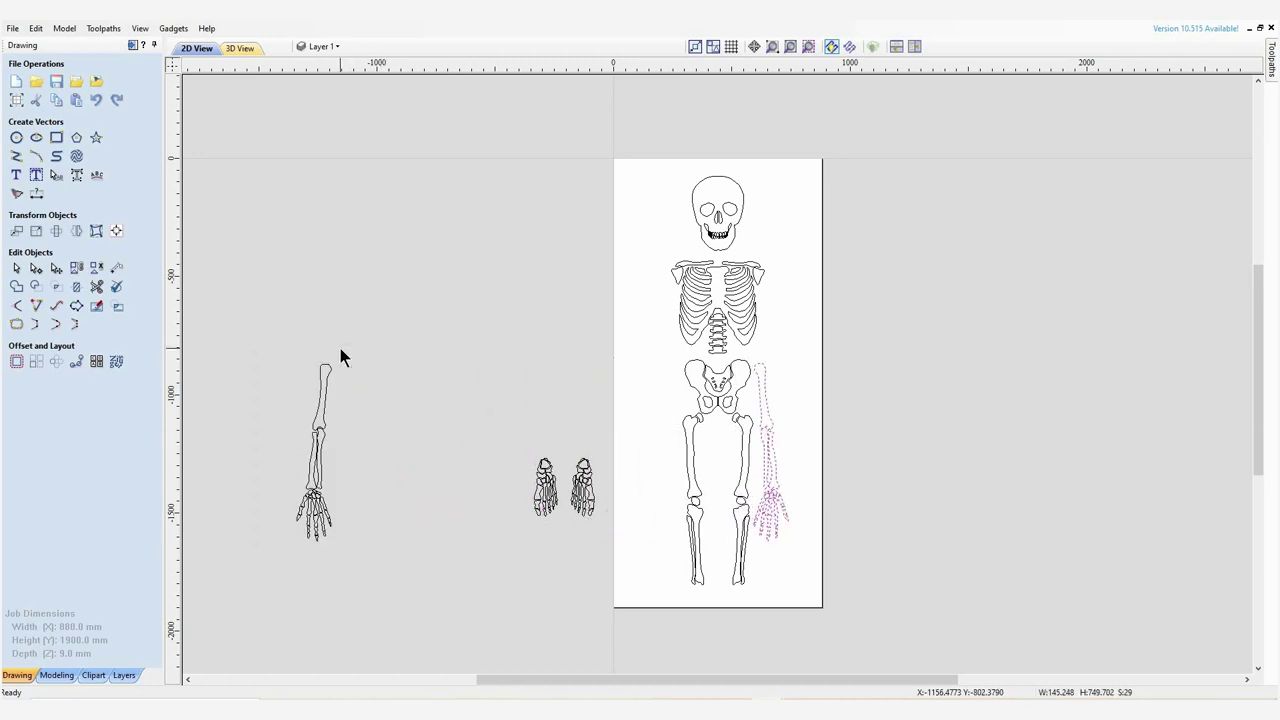
pyautogui.press('Right')
pyautogui.press('Right')
pyautogui.press('Right')
pyautogui.press('Right')
pyautogui.press('Up')
pyautogui.press('Up')
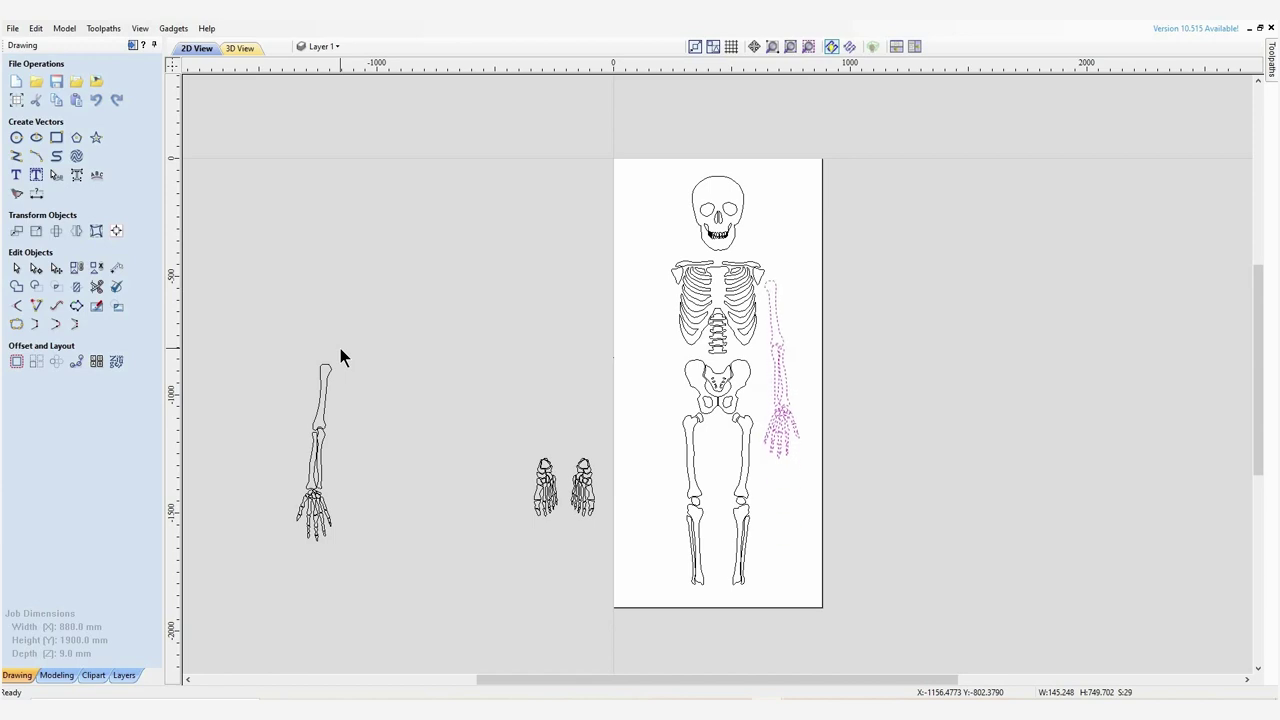
# Position the remaining arm beside the left side of the rib cage, level with the opposite arm
pyautogui.moveTo(354, 543); pyautogui.dragTo(279, 325)
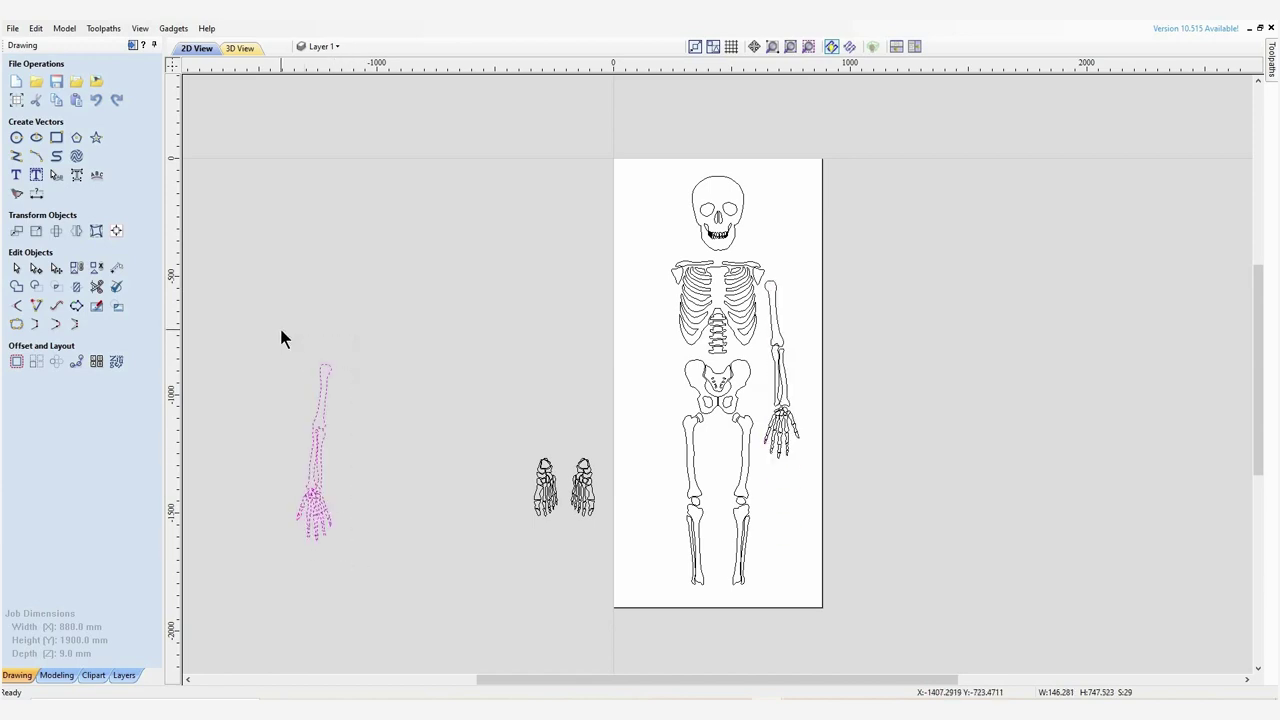
pyautogui.press('Right')
pyautogui.press('Right')
pyautogui.press('Right')
pyautogui.press('Right')
pyautogui.press('Right')
pyautogui.press('Up')
pyautogui.press('Up')
pyautogui.press('Up')
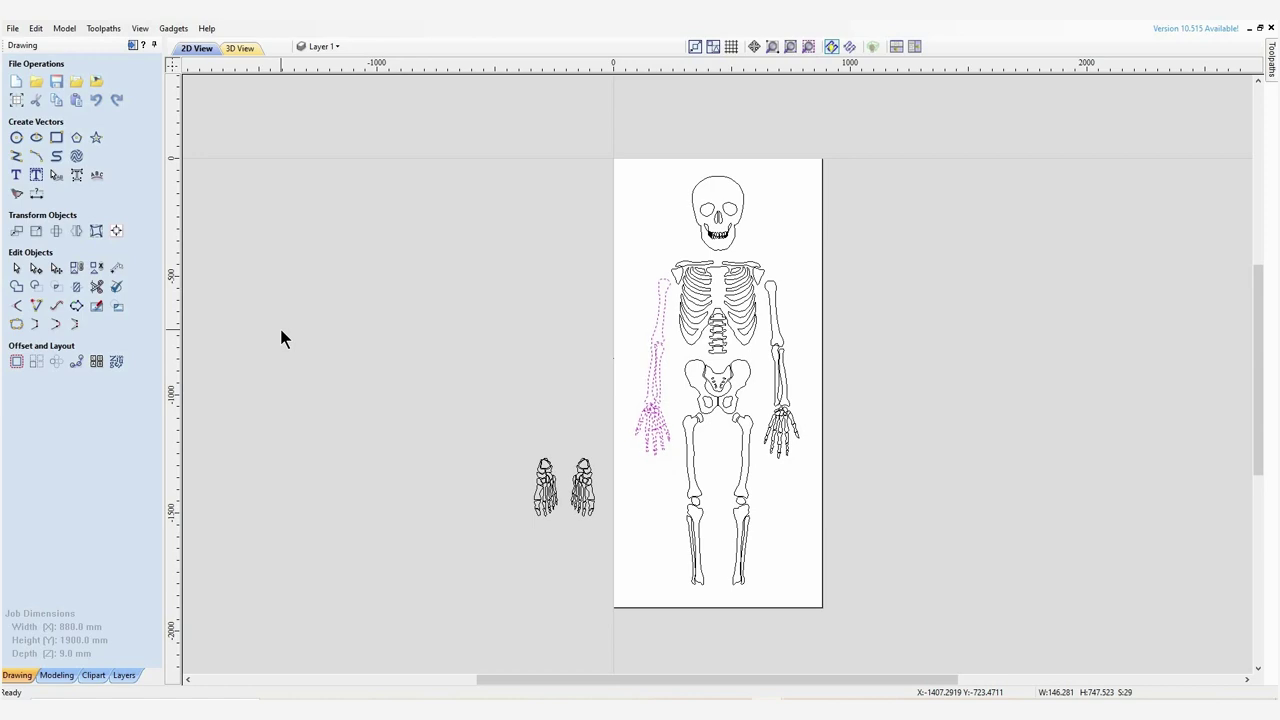
# Move the pair of feet directly beneath the lower ends of the leg bones
pyautogui.moveTo(606, 537); pyautogui.dragTo(449, 435)
pyautogui.press('Down')
pyautogui.press('Down')
pyautogui.press('Down')
pyautogui.press('Down')
pyautogui.press('Right')
pyautogui.press('Right')
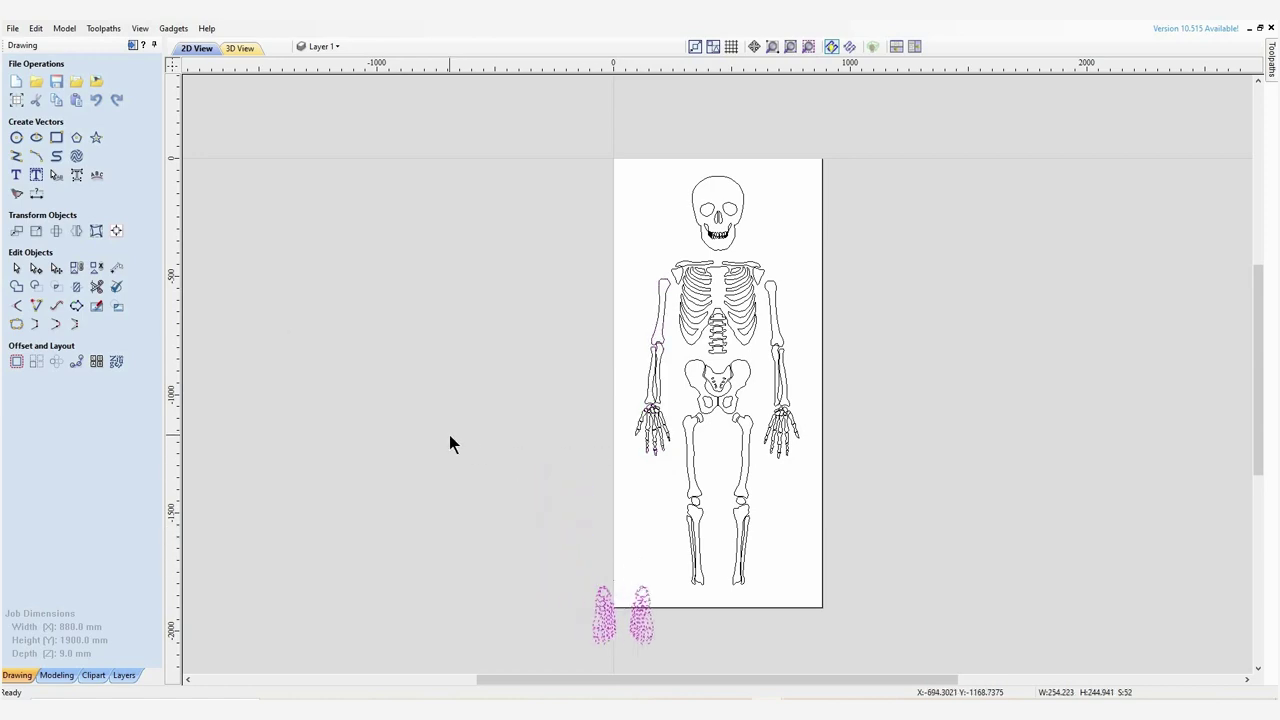
pyautogui.press('Right')
pyautogui.press('Right')
pyautogui.press('Right')
pyautogui.press('Right')
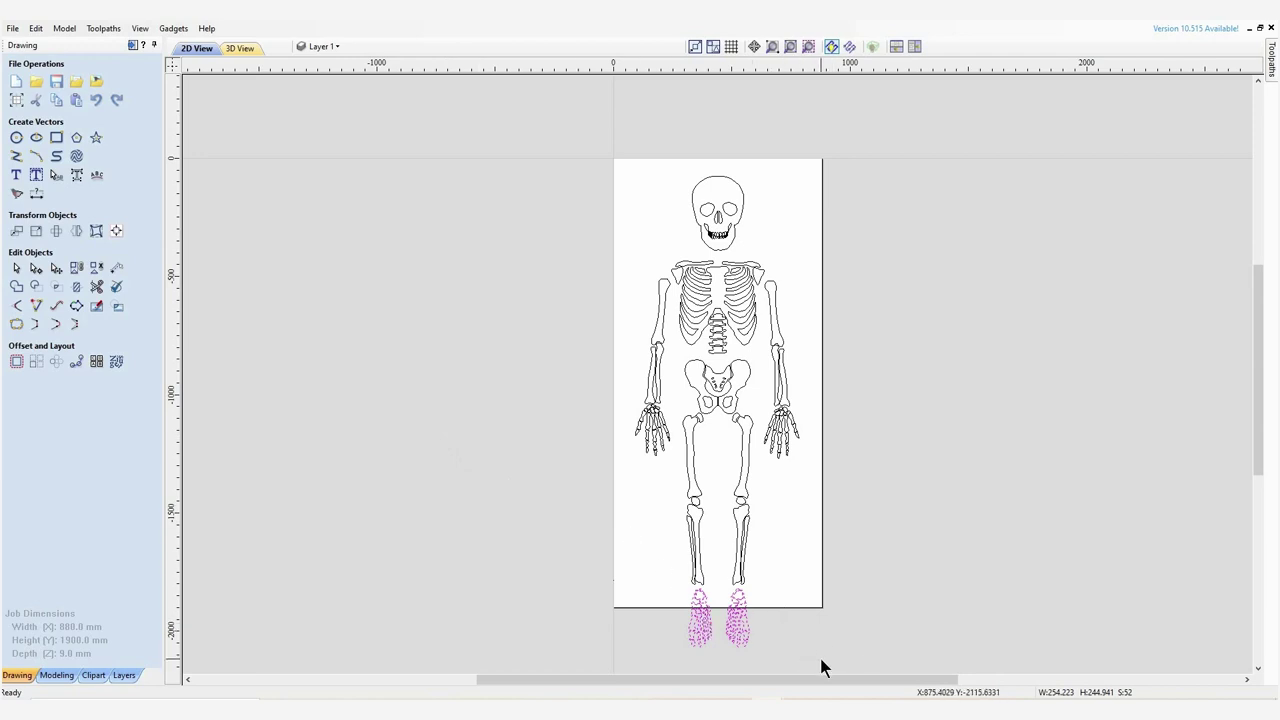
# Select the whole skeleton and scale it proportionally to a height of 1800 mm
pyautogui.moveTo(822, 658); pyautogui.dragTo(584, 124)
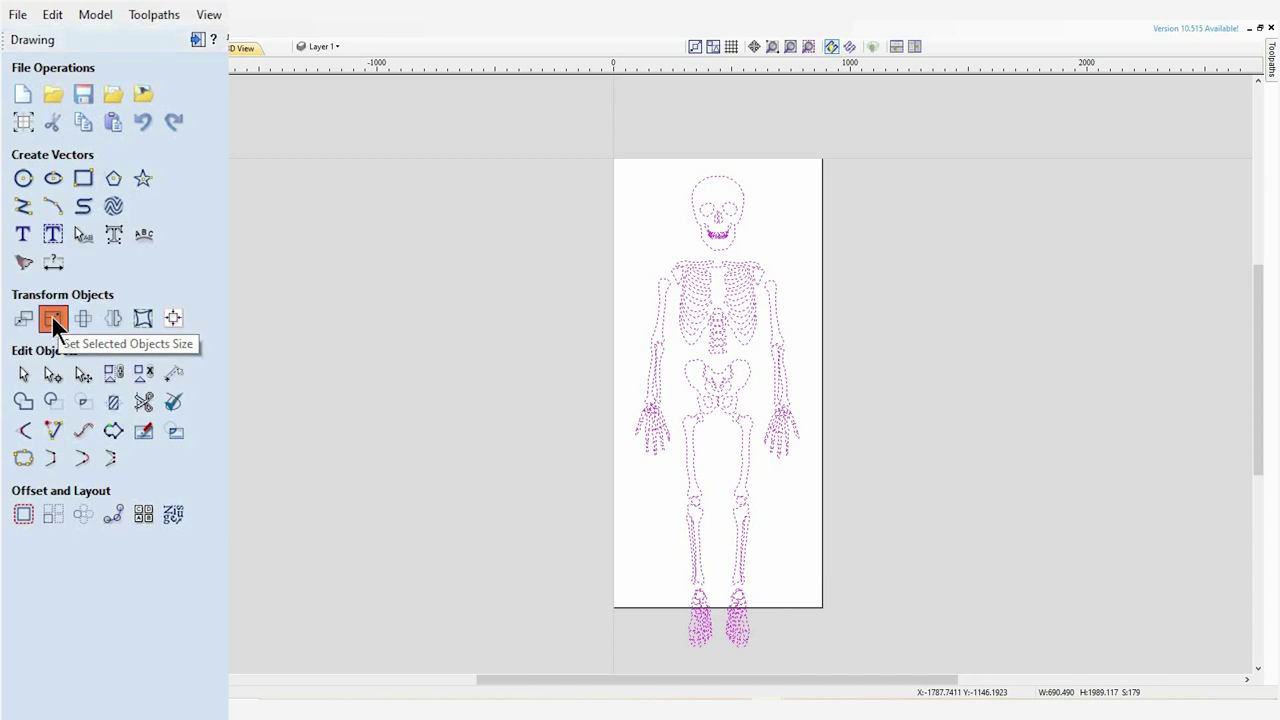
pyautogui.click(53, 320)
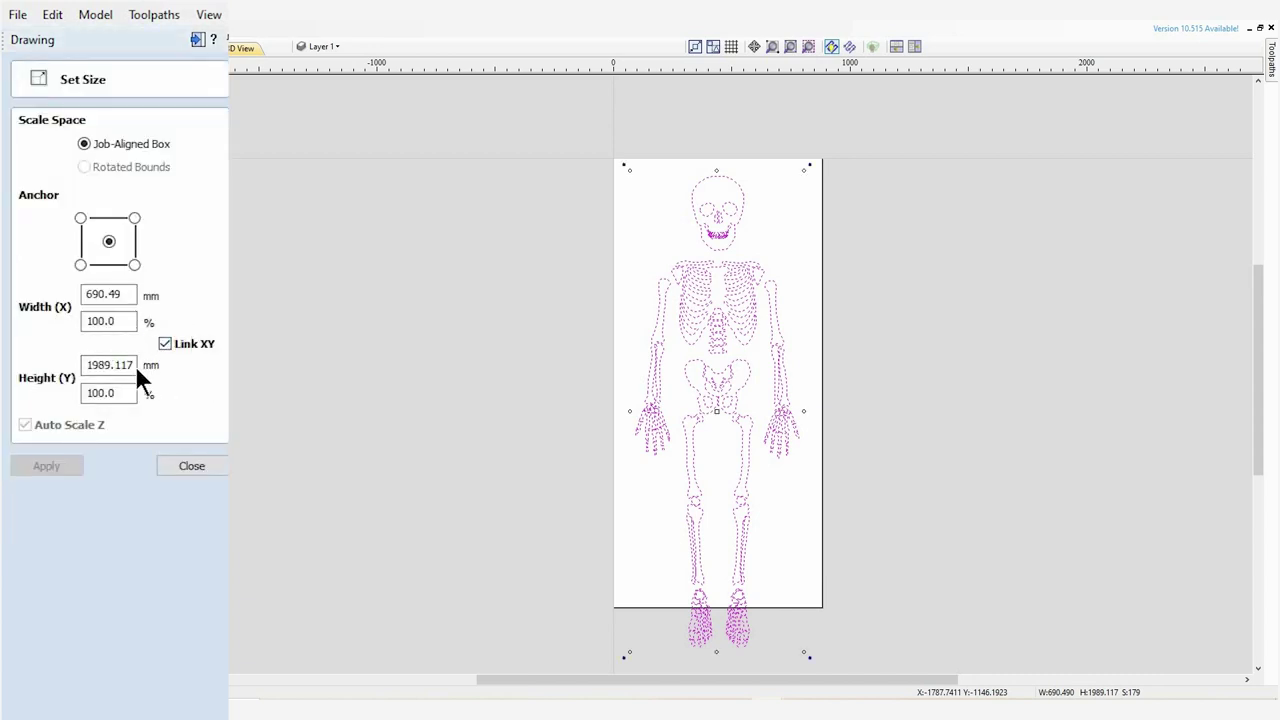
pyautogui.moveTo(135, 365); pyautogui.dragTo(72, 352)
pyautogui.write('1800')
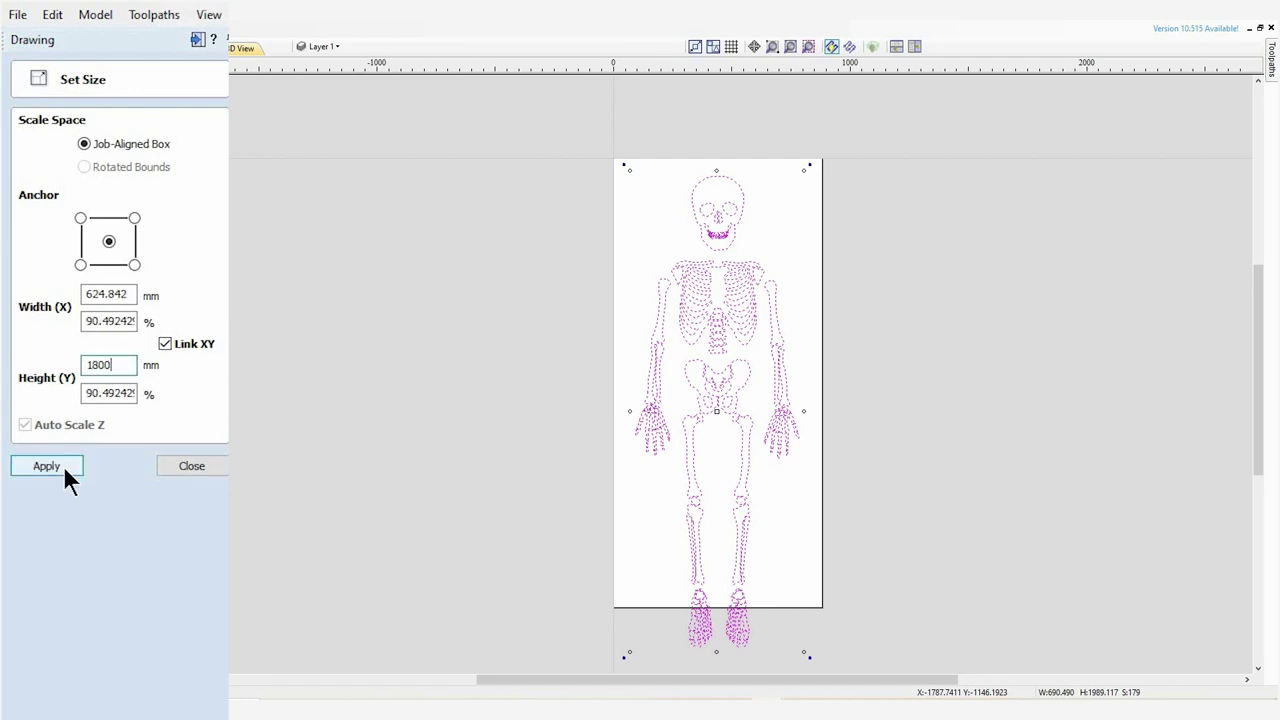
pyautogui.click(47, 466)
pyautogui.click(170, 466)
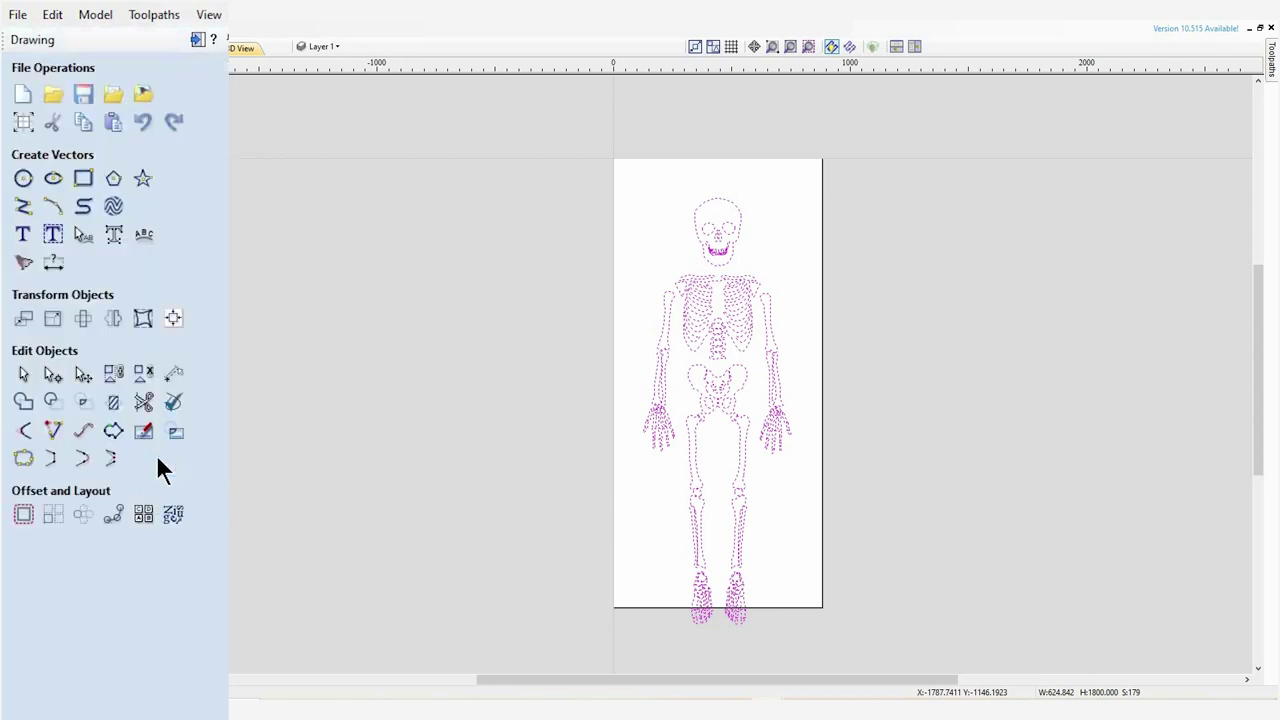
# Center the whole skeleton on the material both horizontally and vertically
pyautogui.click(174, 320)
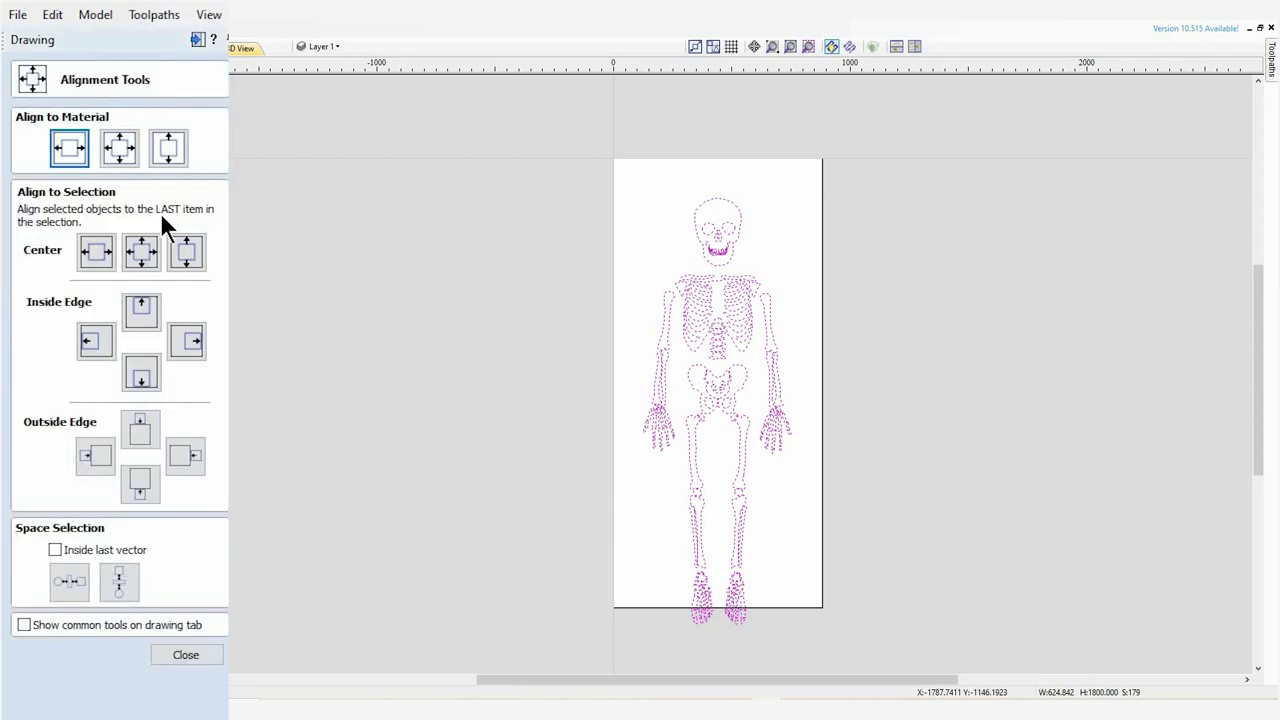
pyautogui.click(122, 150)
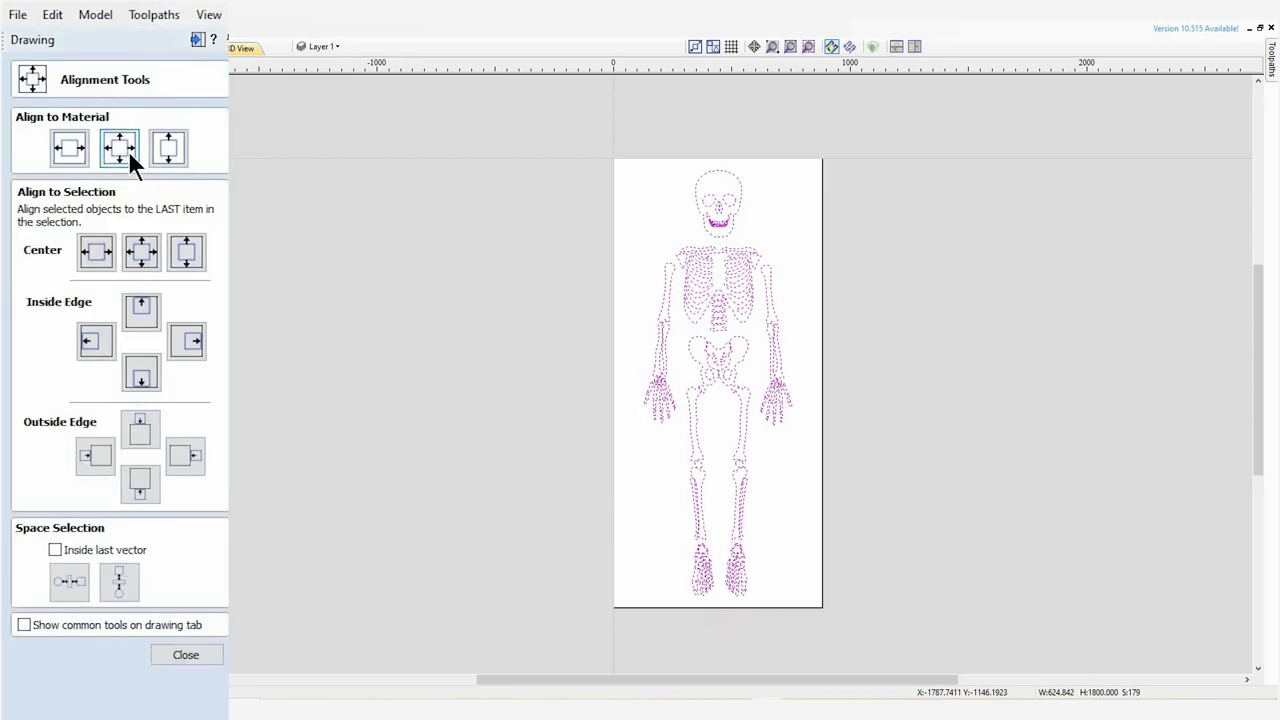
pyautogui.click(198, 666)
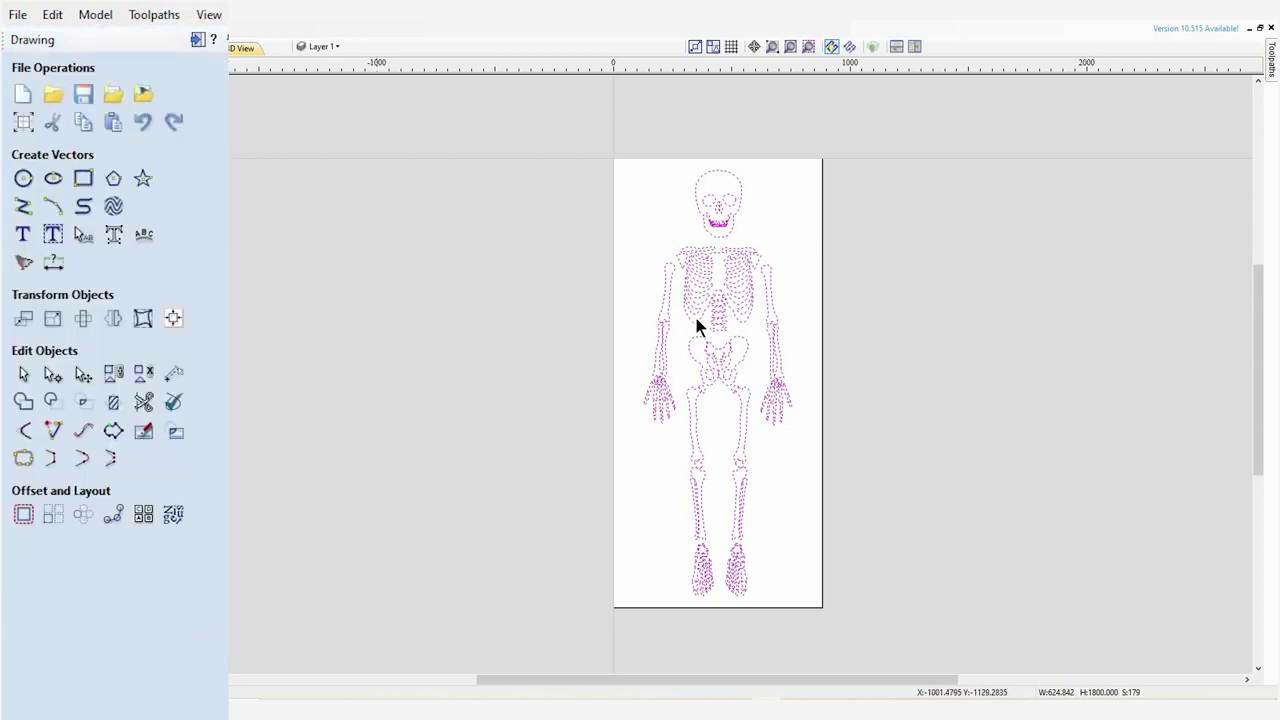
# Select both collarbones and both shoulder blades and offset them outwards by 6 mm, keeping the originals
pyautogui.click(748, 395)
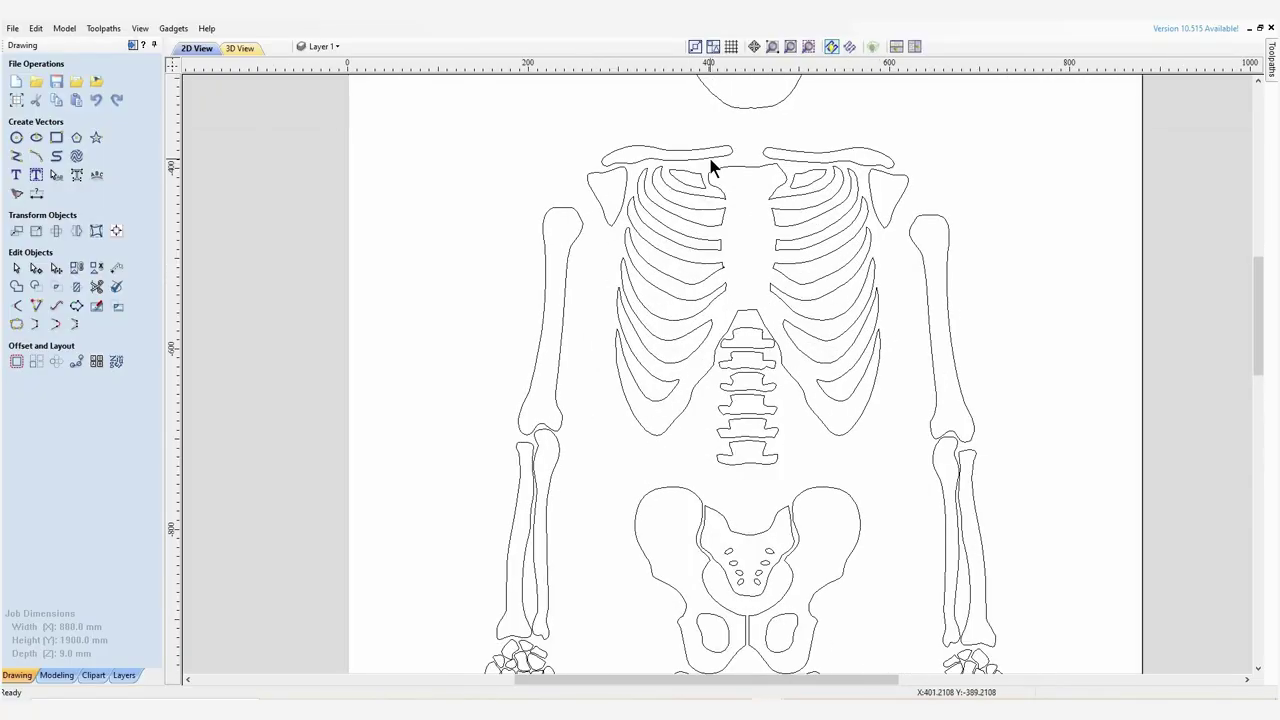
pyautogui.click(872, 199)
pyautogui.keyDown('shift'); pyautogui.click(842, 164); pyautogui.keyUp('shift')
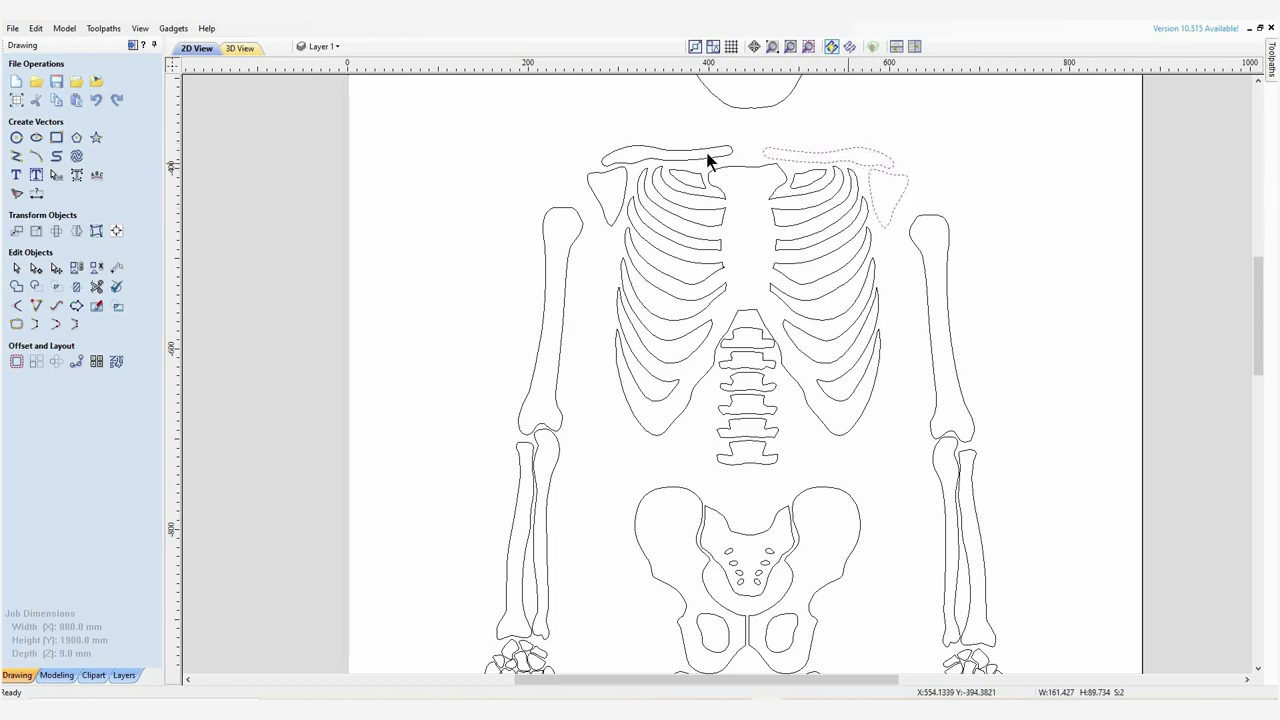
pyautogui.keyDown('shift'); pyautogui.click(612, 160); pyautogui.keyUp('shift')
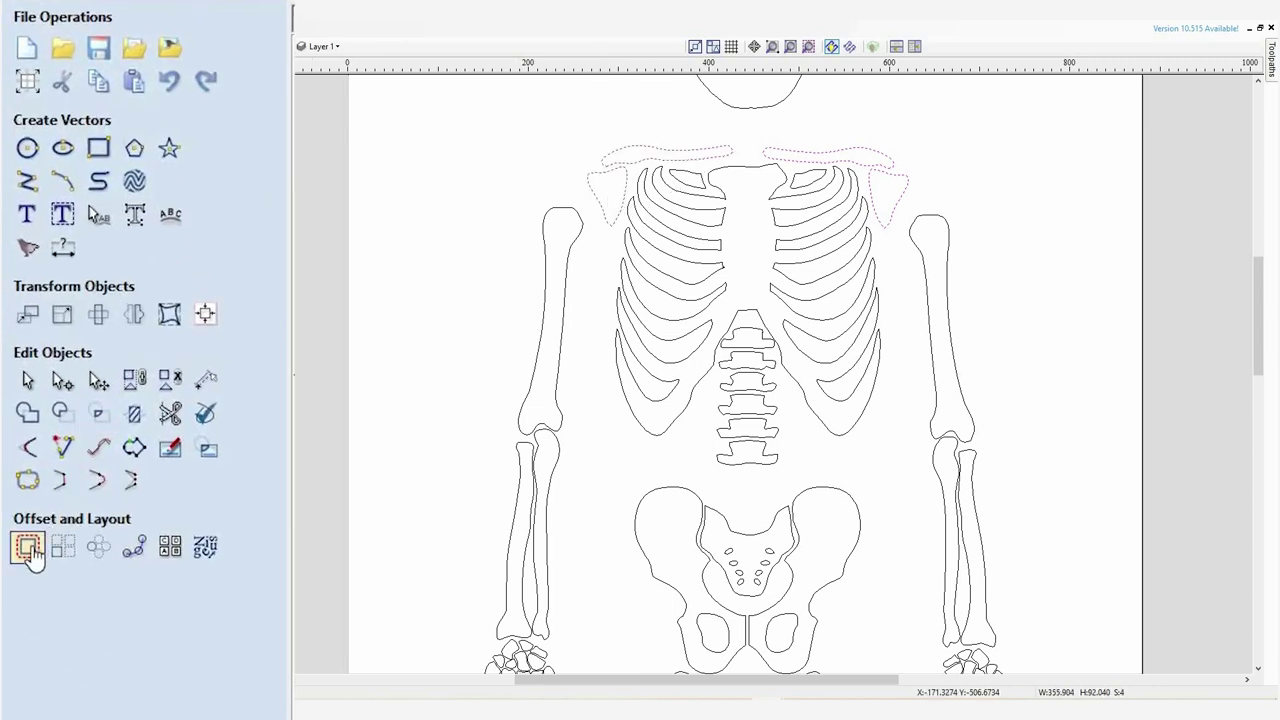
pyautogui.click(28, 547)
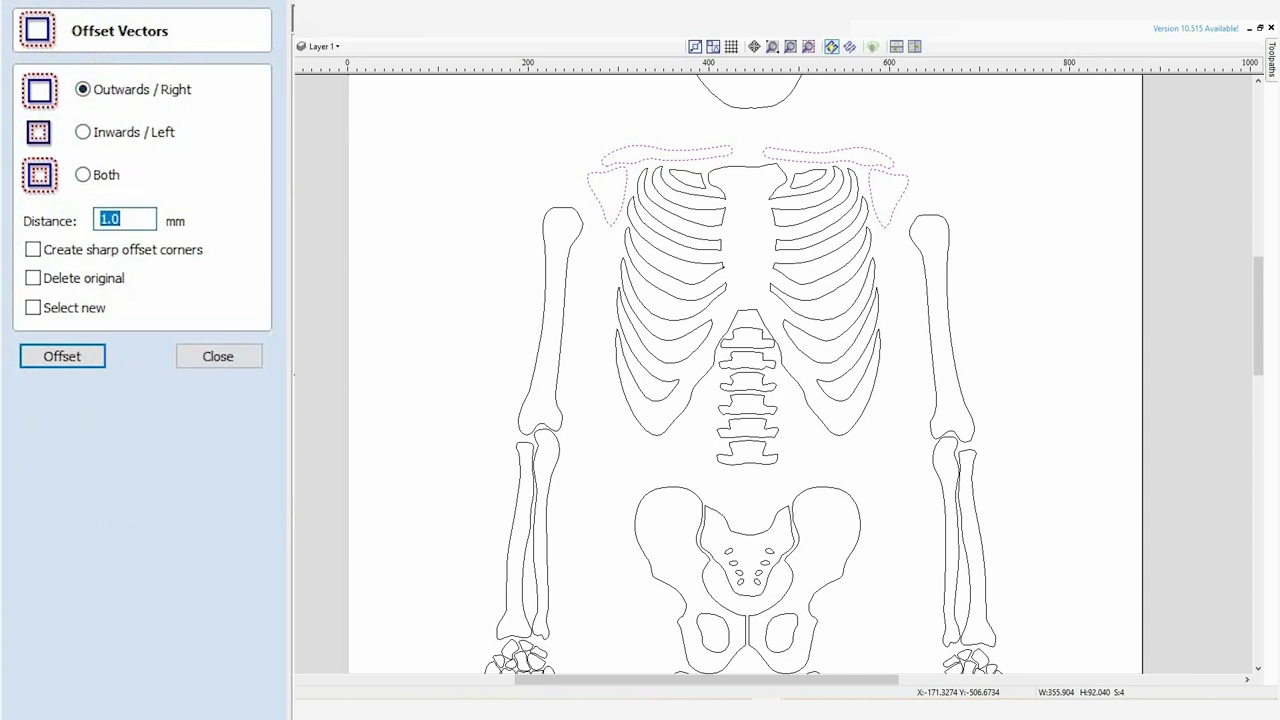
pyautogui.write('6')
pyautogui.click(50, 356)
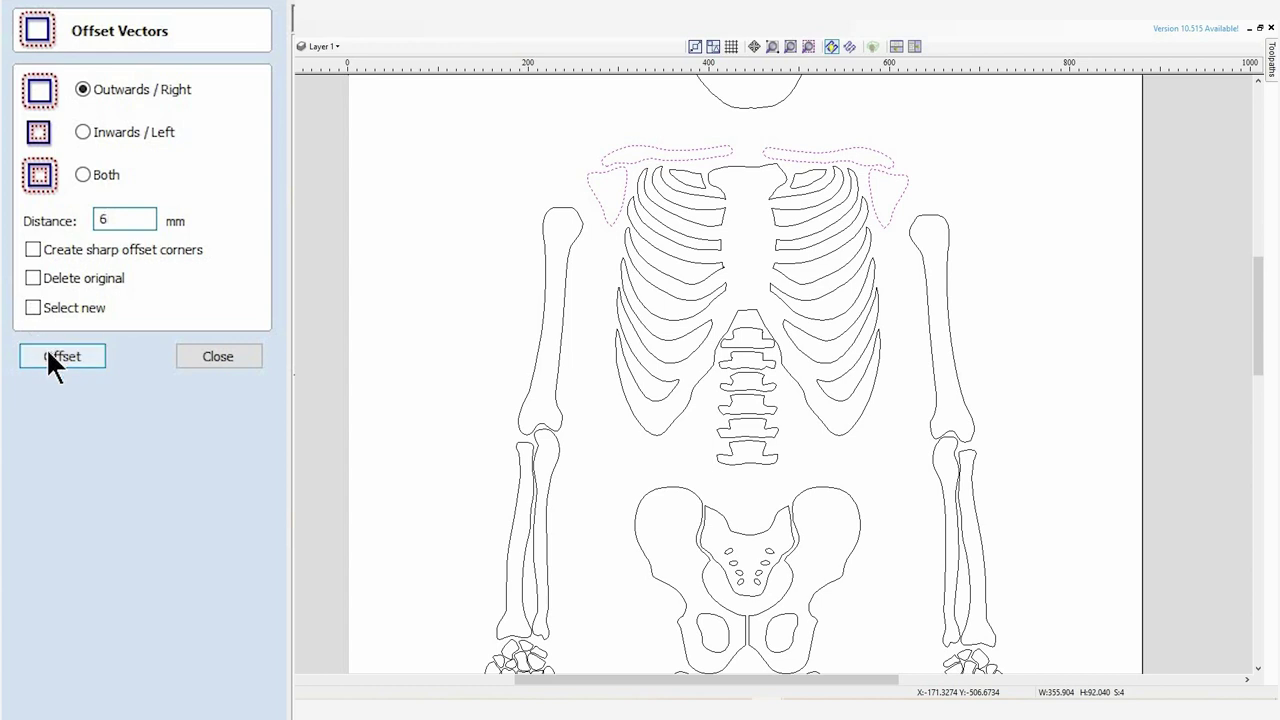
pyautogui.press('Escape')
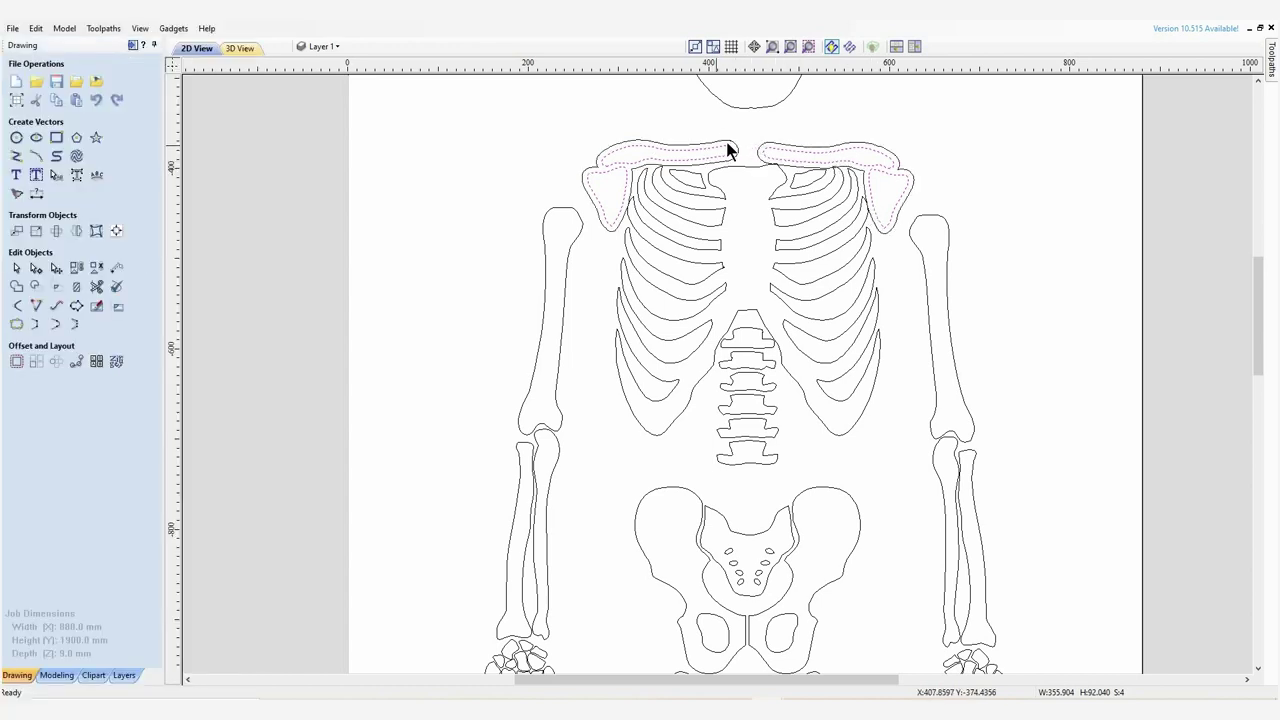
# Draw a three-point arc of about 69.5 mm radius bridging the upper edges of the two collarbone offset outlines
pyautogui.scroll(4, 763, 154)
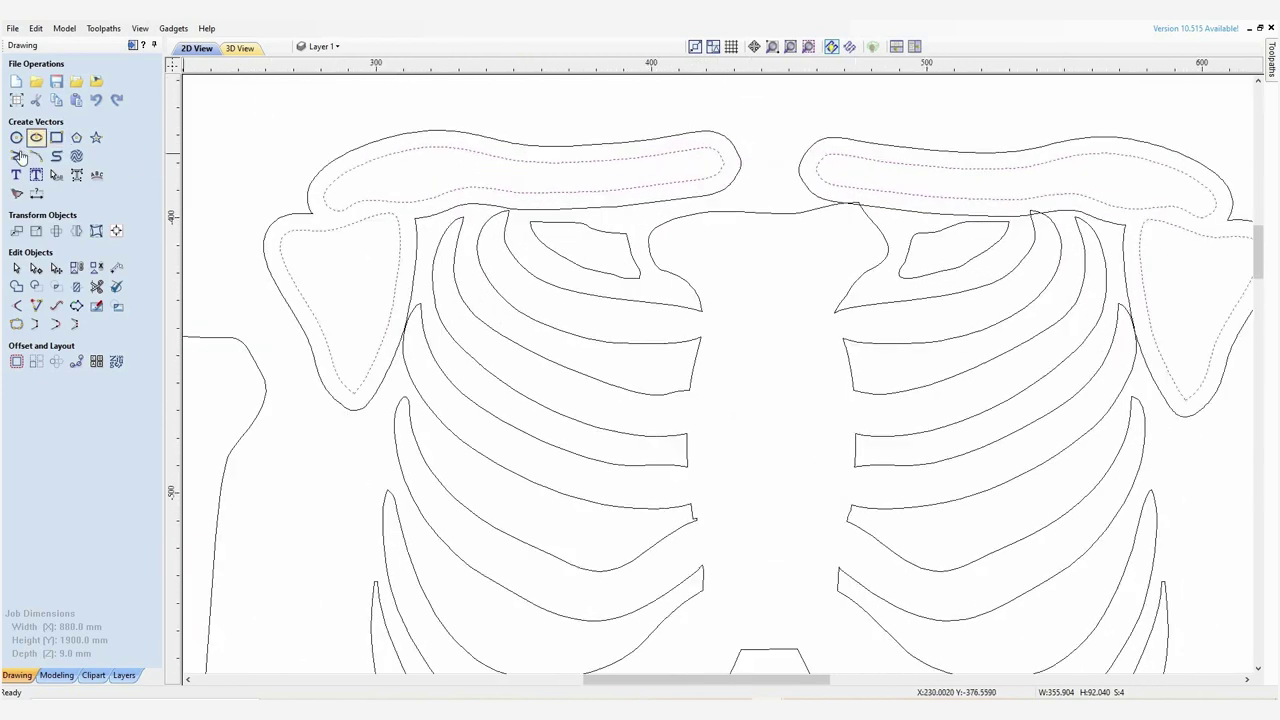
pyautogui.click(36, 156)
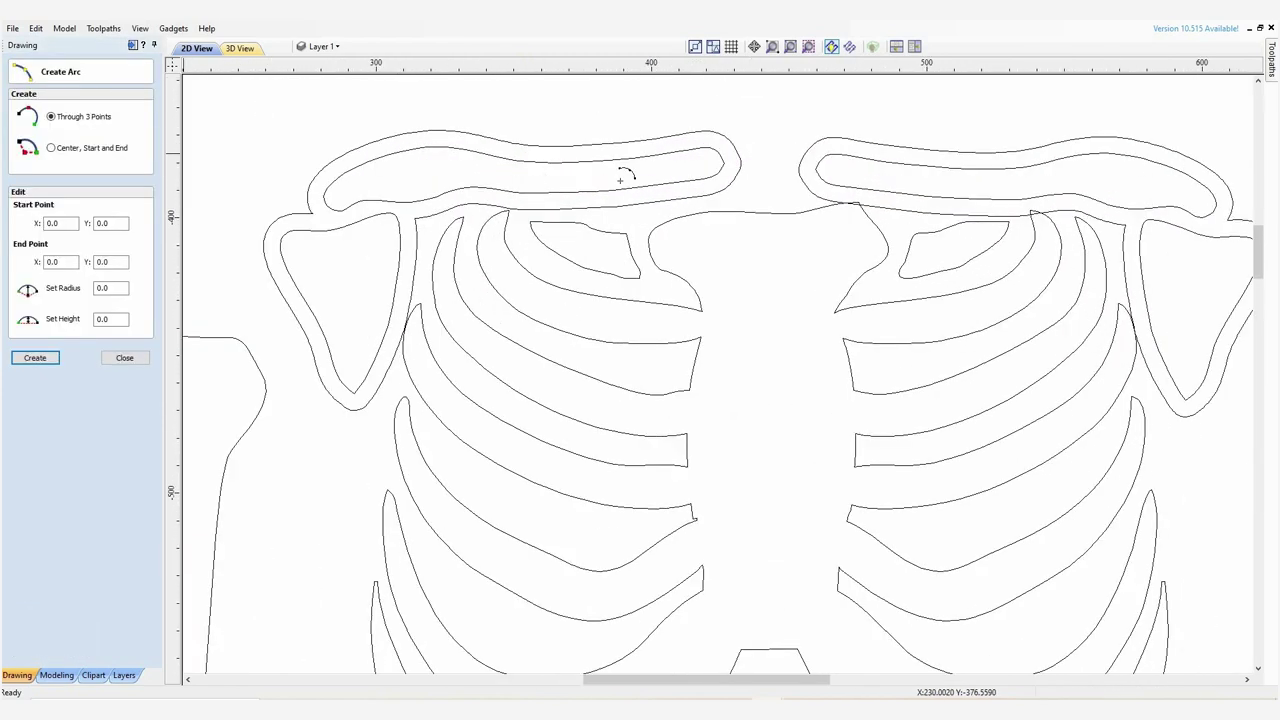
pyautogui.click(706, 131)
pyautogui.click(840, 141)
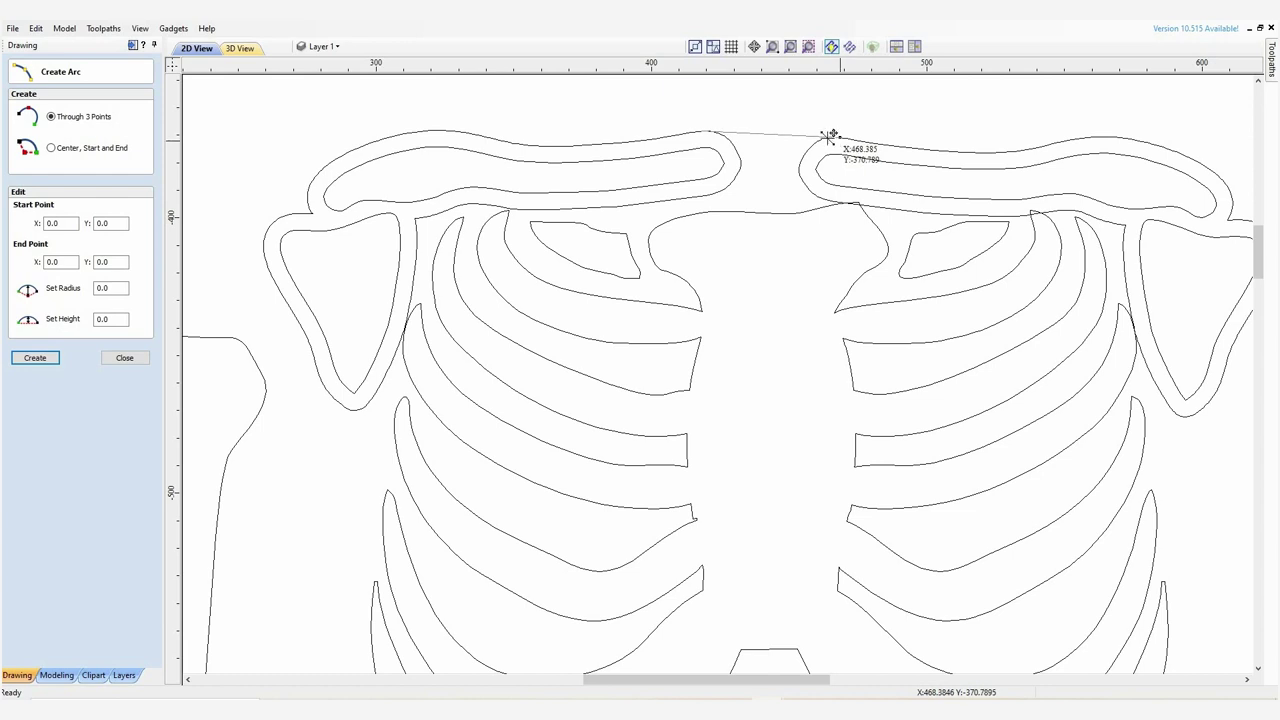
pyautogui.click(840, 140)
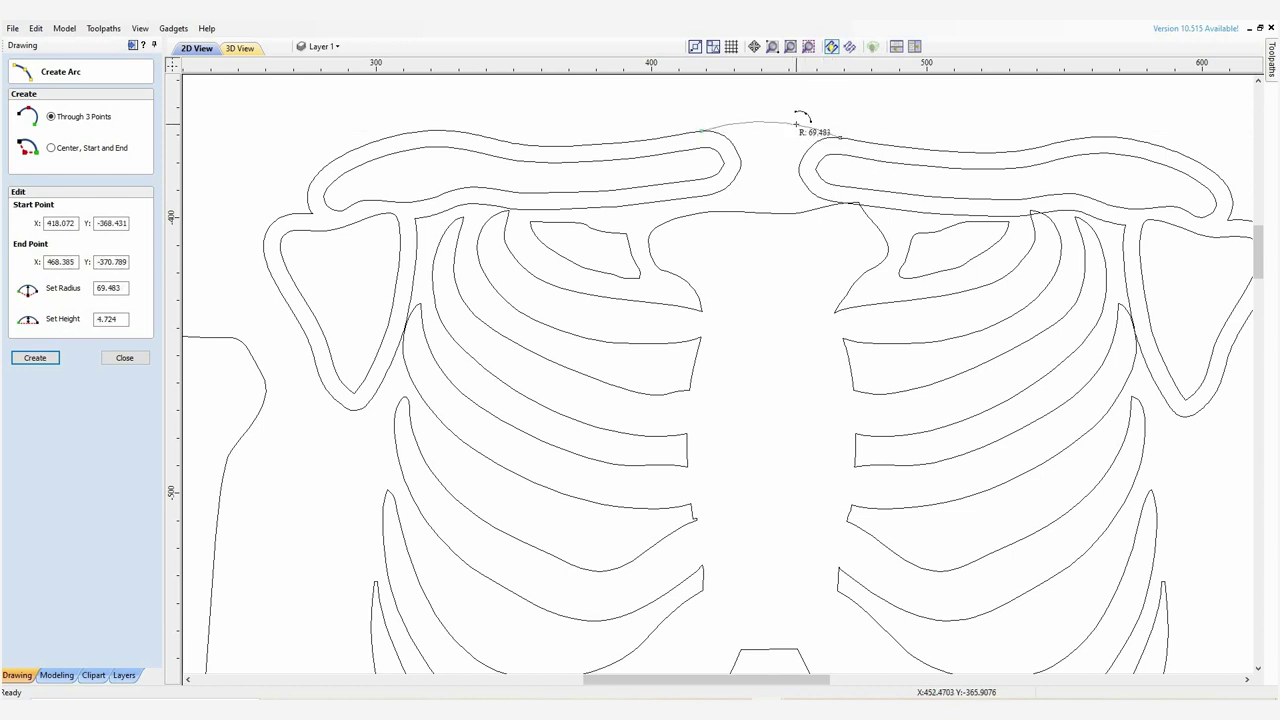
pyautogui.click(797, 123)
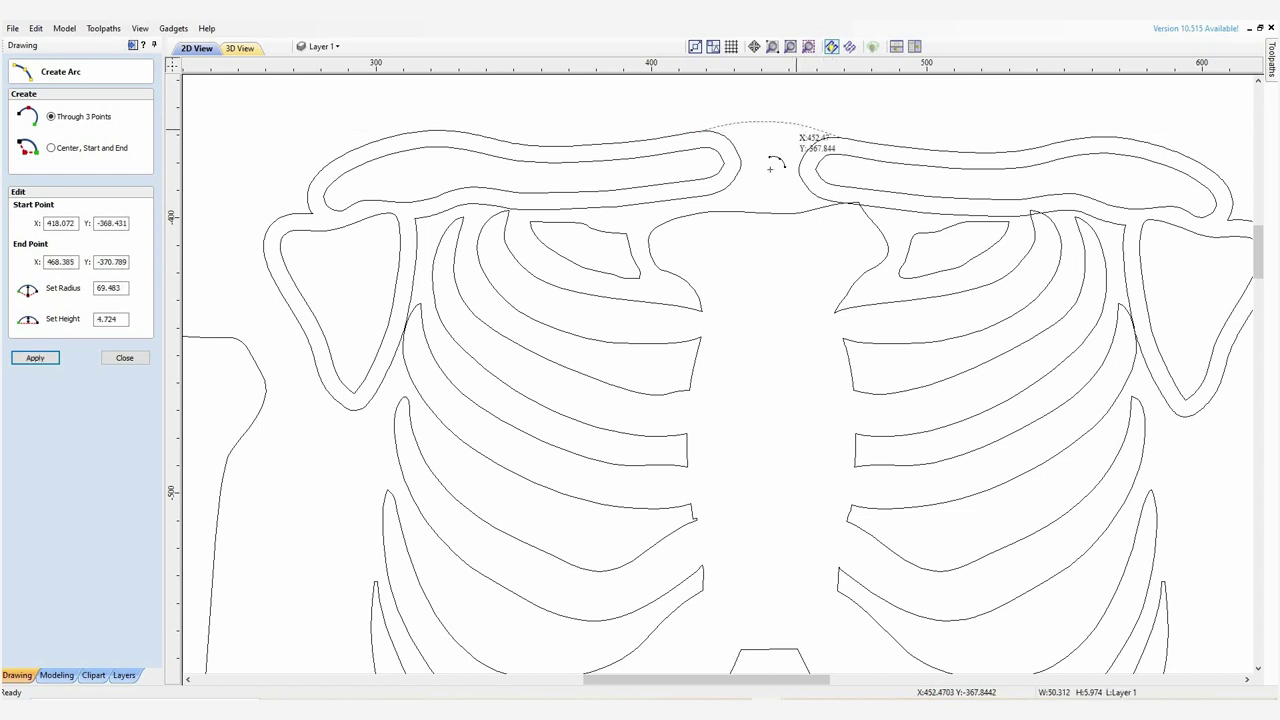
# Draw a second three-point arc of about 183 mm radius joining the lower edges of the two collarbone offset outlines
pyautogui.click(711, 195)
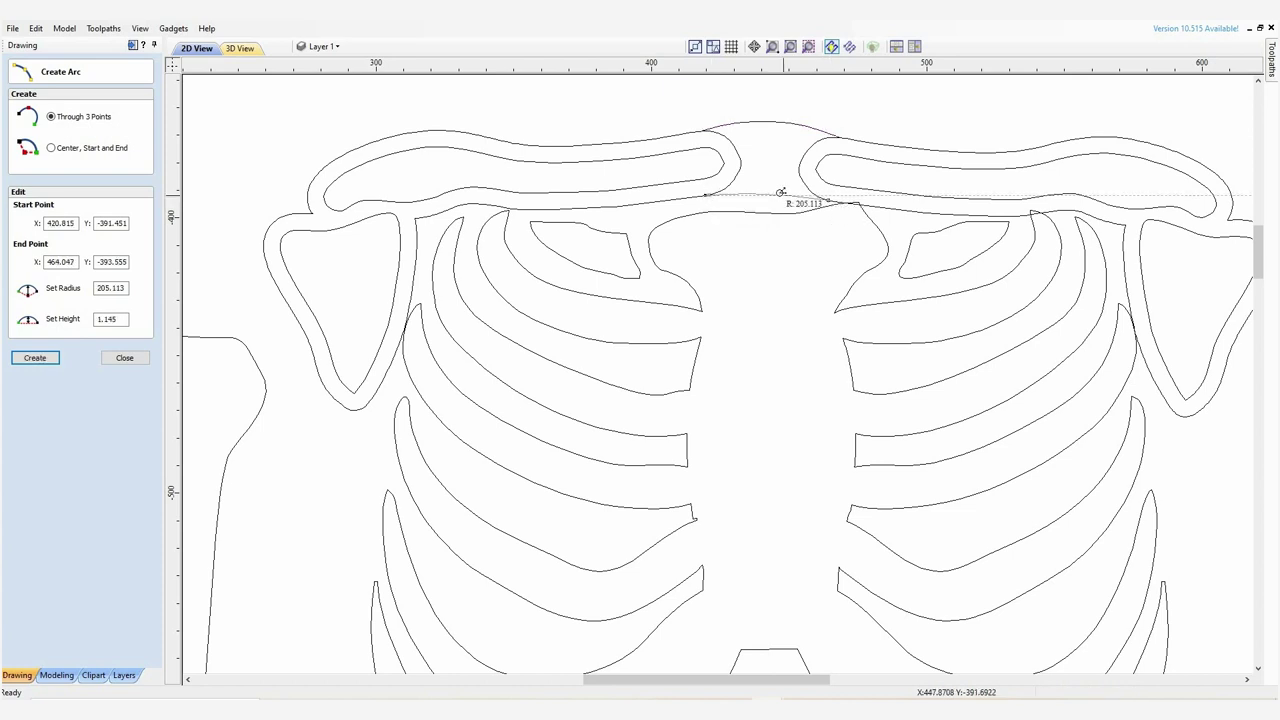
pyautogui.click(777, 197)
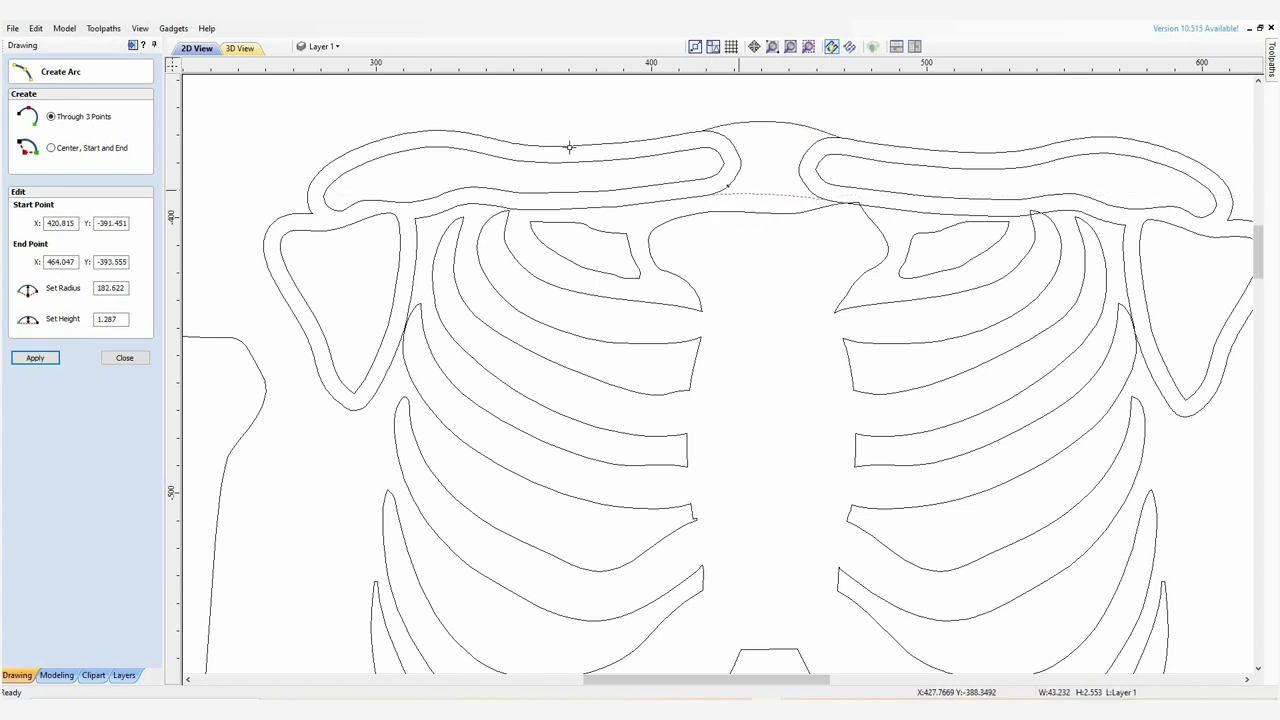
pyautogui.click(133, 358)
# Trim away the rounded inner ends of the offset outlines between the two arcs and rejoin the trimmed sections
pyautogui.click(96, 287)
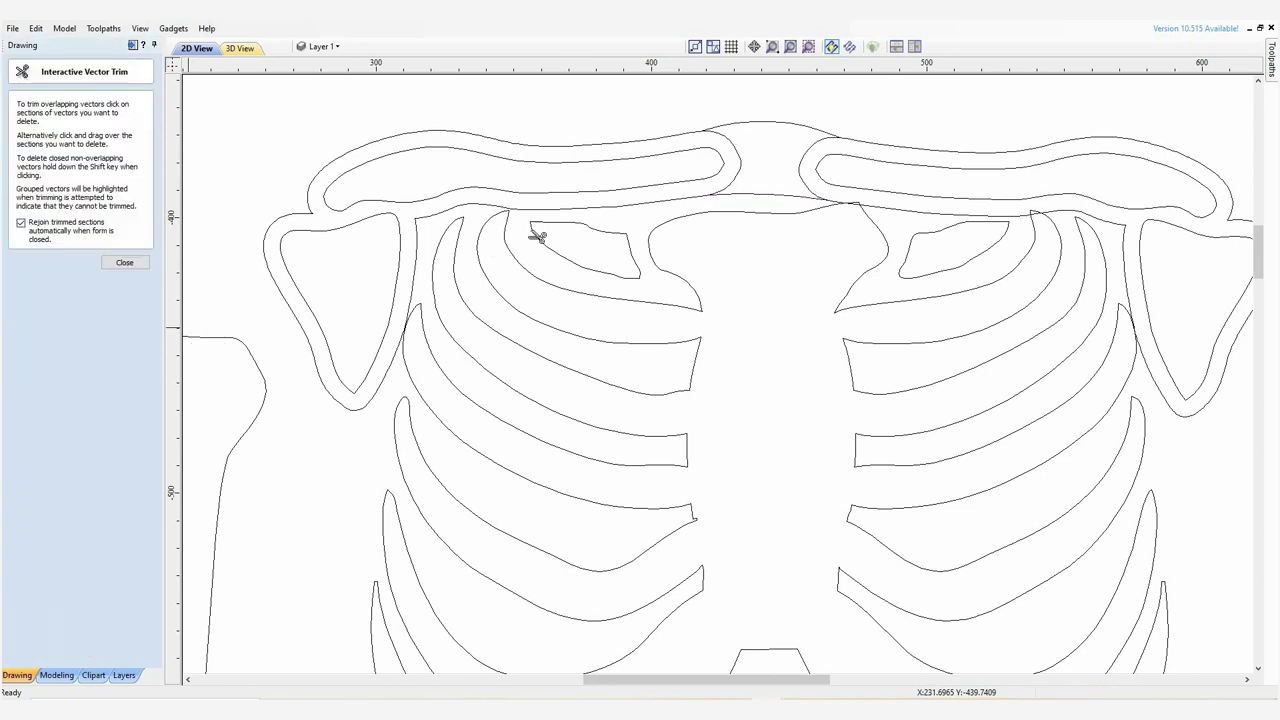
pyautogui.click(747, 170)
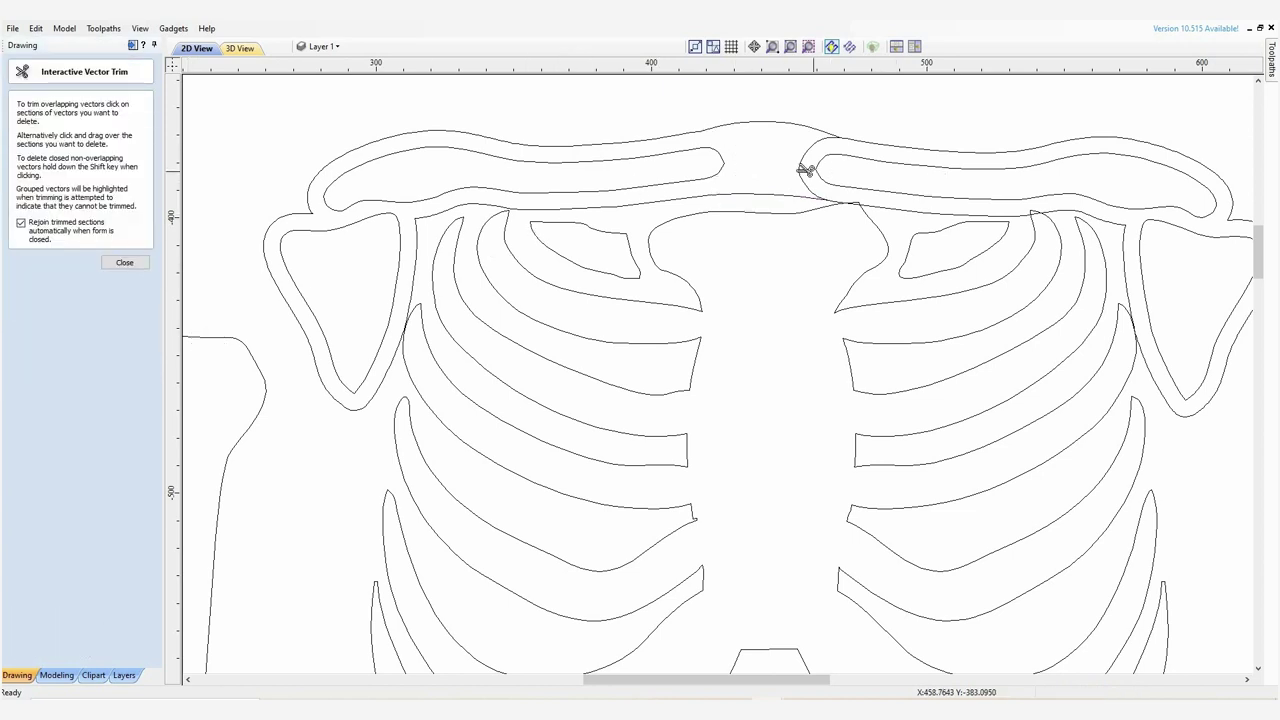
pyautogui.click(124, 263)
# Select the joined shoulder outline with both collarbones and both shoulder blades and group them
pyautogui.click(775, 200)
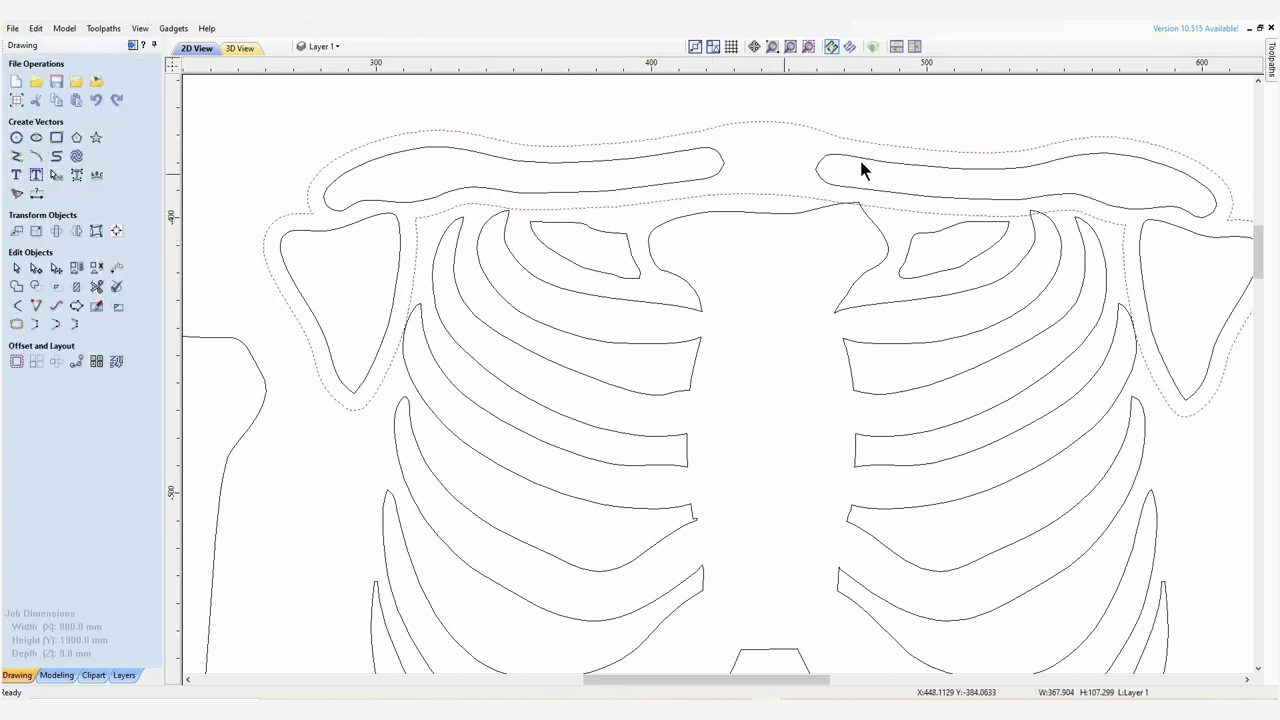
pyautogui.keyDown('shift'); pyautogui.click(857, 196); pyautogui.keyUp('shift')
pyautogui.keyDown('shift'); pyautogui.click(1139, 249); pyautogui.keyUp('shift')
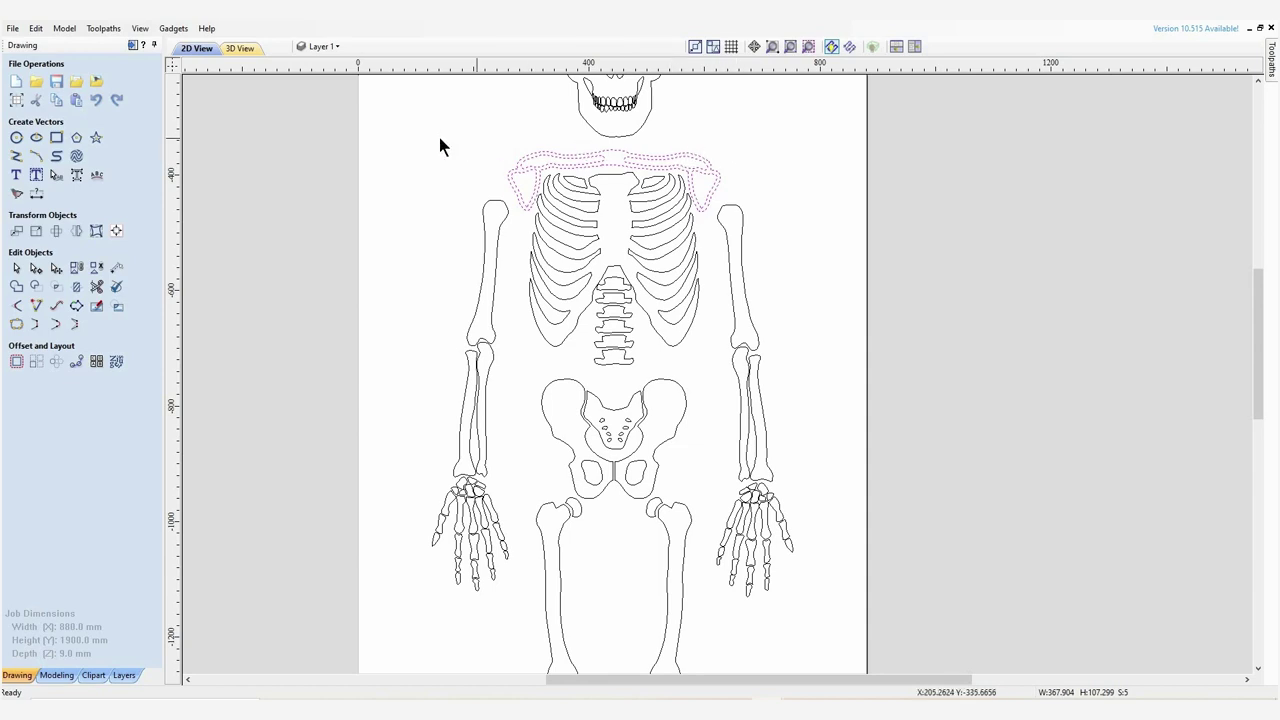
pyautogui.click(529, 158)
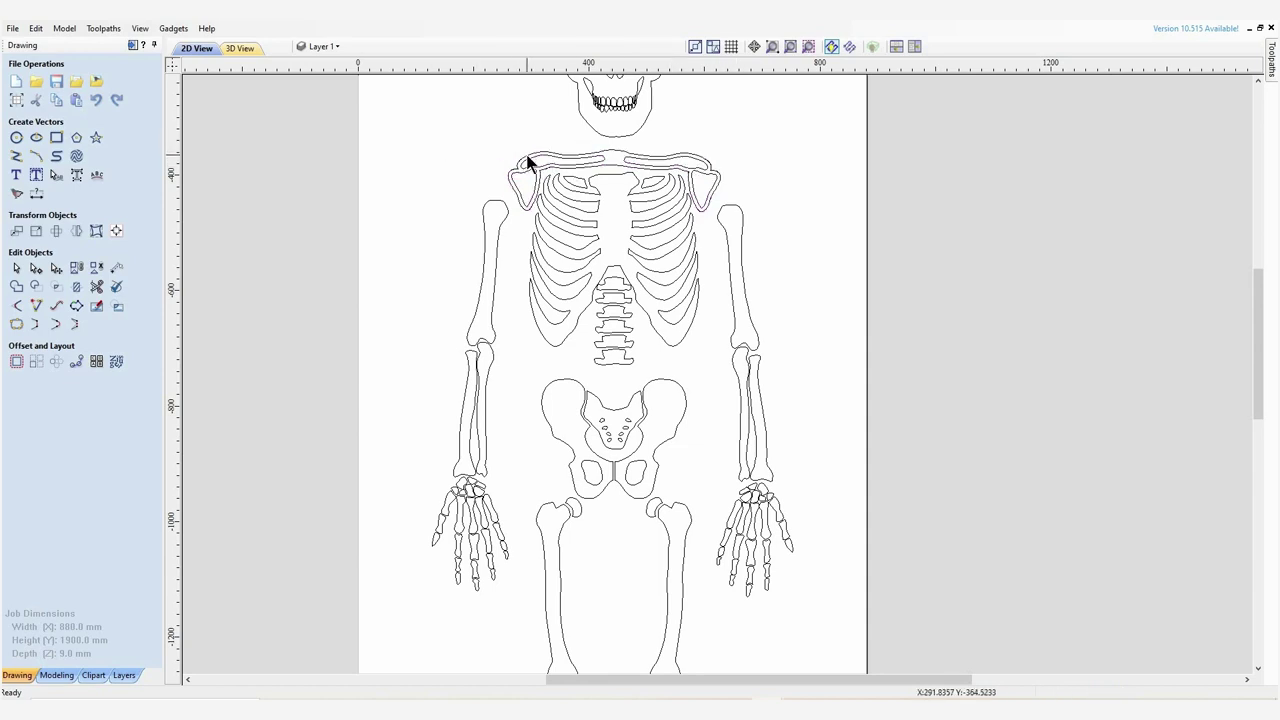
pyautogui.click(529, 163)
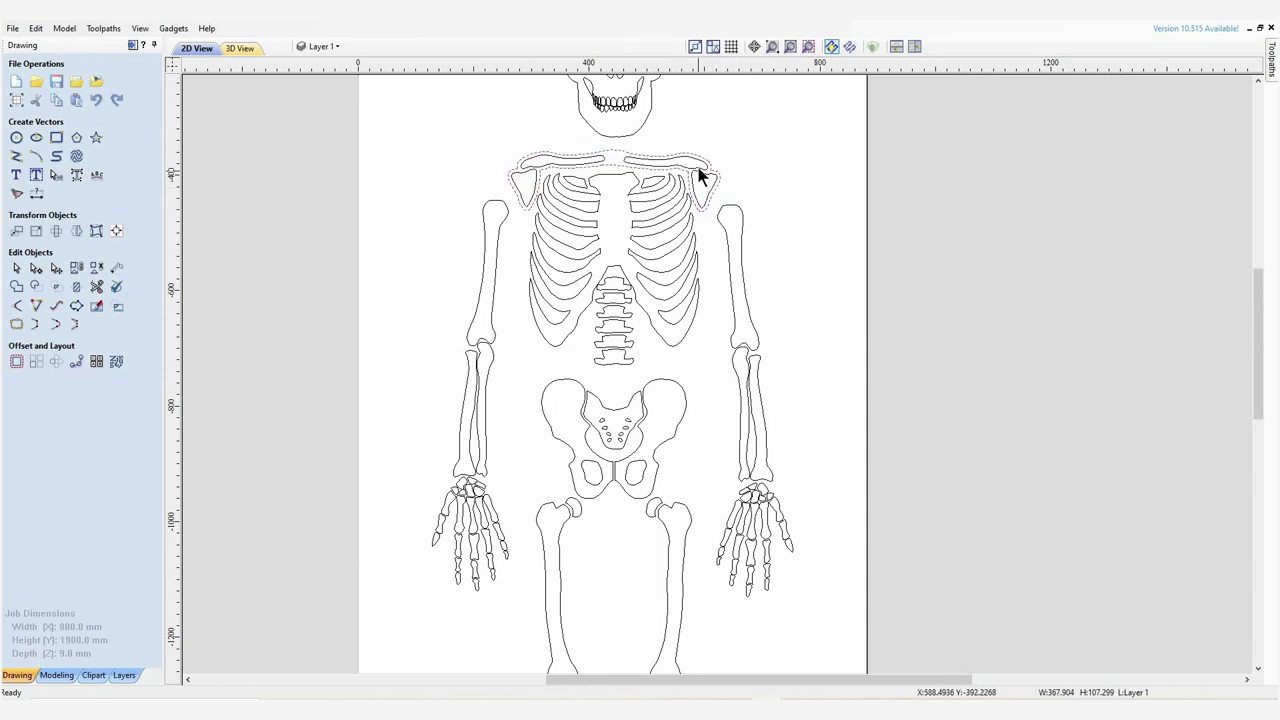
pyautogui.keyDown('shift'); pyautogui.click(701, 179); pyautogui.keyUp('shift')
pyautogui.keyDown('shift'); pyautogui.click(563, 168); pyautogui.keyUp('shift')
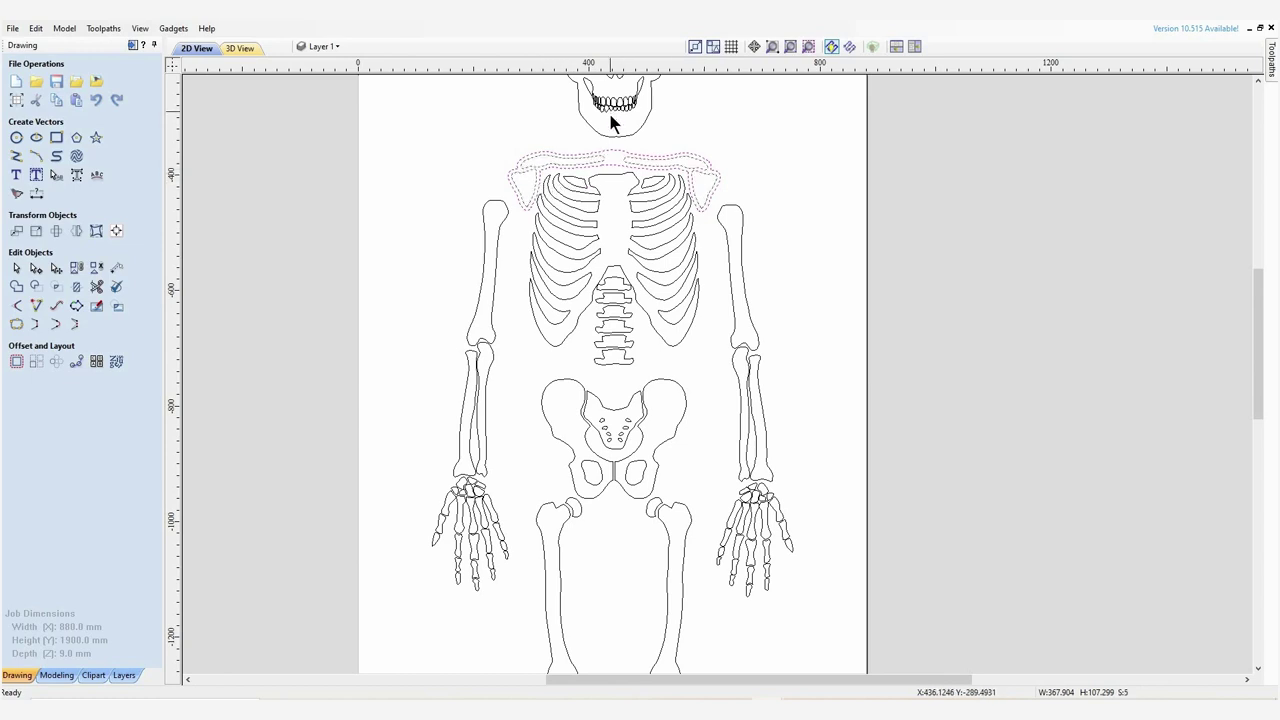
pyautogui.press('g')
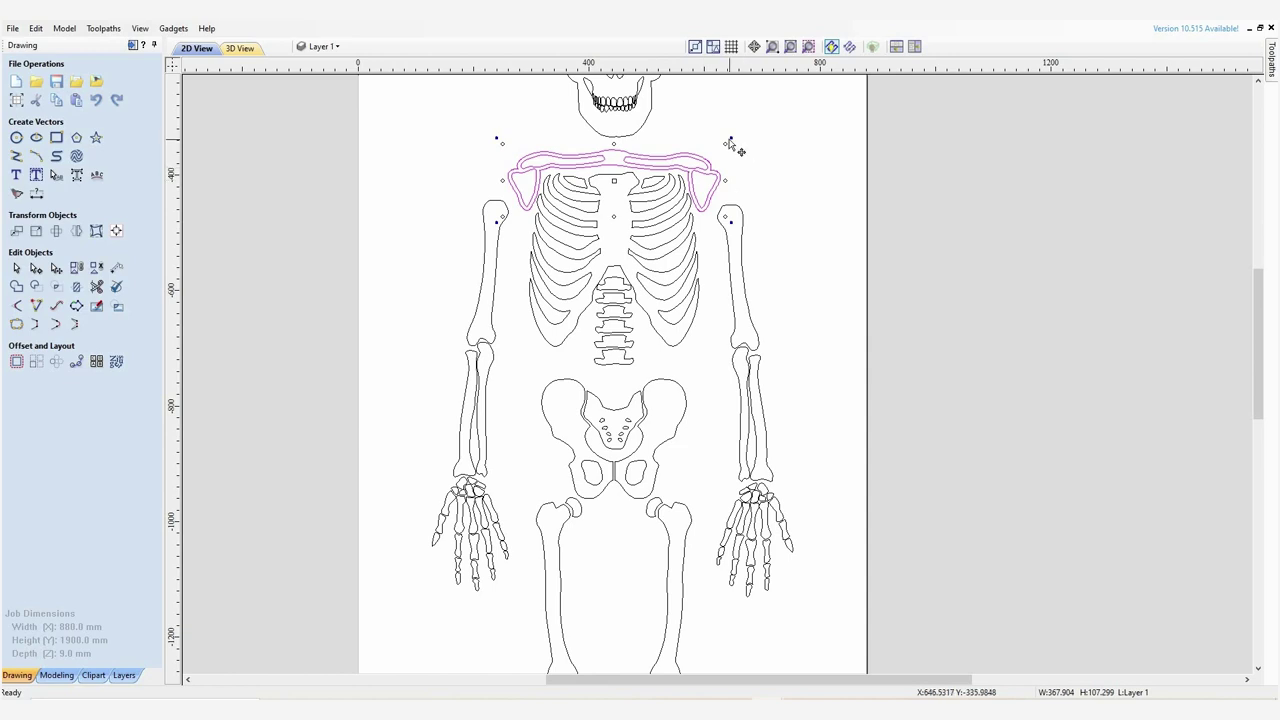
# Rotate the grouped shoulder piece slightly to level it, and enlarge it to about 414 mm wide
pyautogui.moveTo(731, 137); pyautogui.dragTo(734, 142)
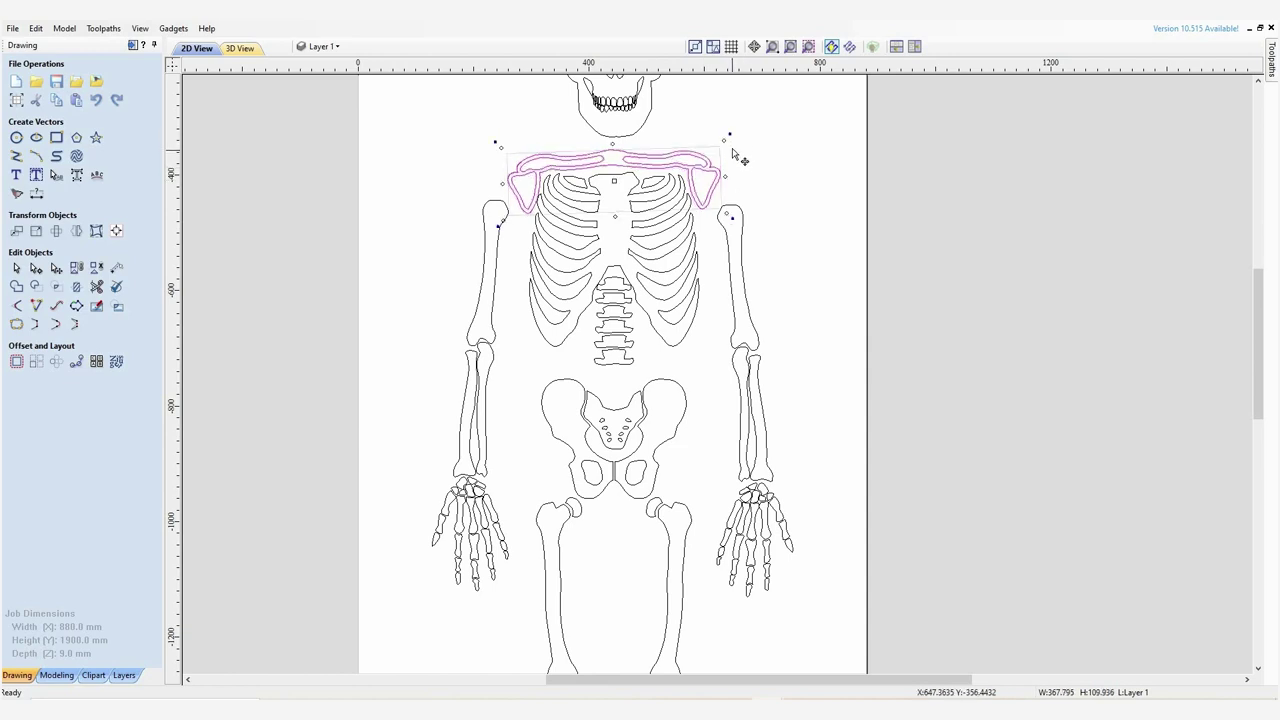
pyautogui.moveTo(730, 134); pyautogui.dragTo(729, 138)
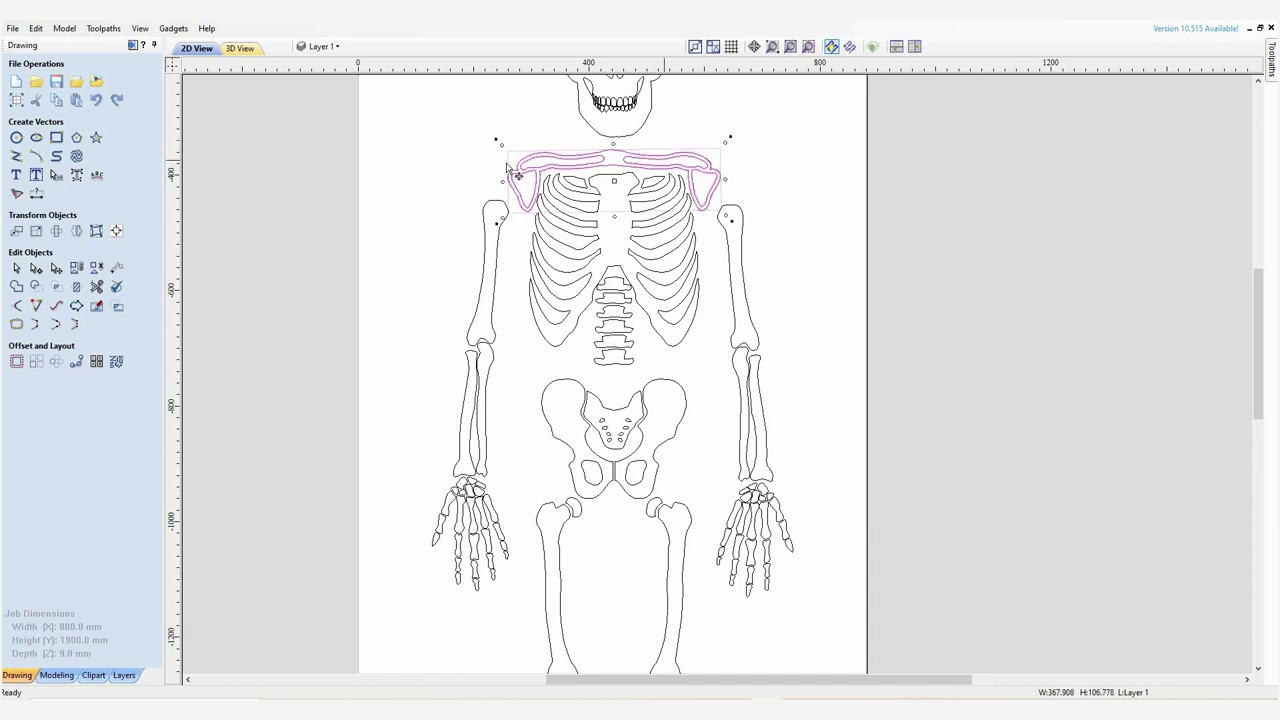
pyautogui.moveTo(500, 144)
pyautogui.mouseDown()
pyautogui.moveTo(474, 126)
pyautogui.moveTo(493, 139)
pyautogui.mouseUp()
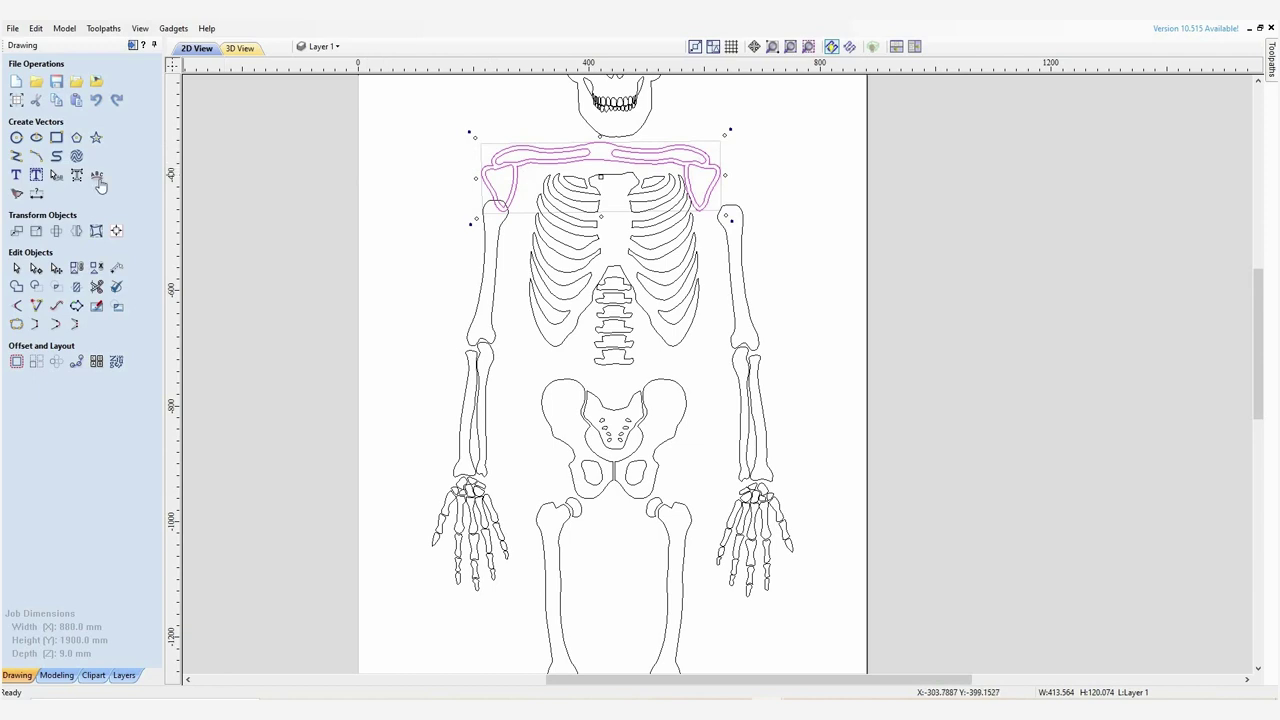
# Center the grouped shoulder piece horizontally on the material and deselect it
pyautogui.click(117, 232)
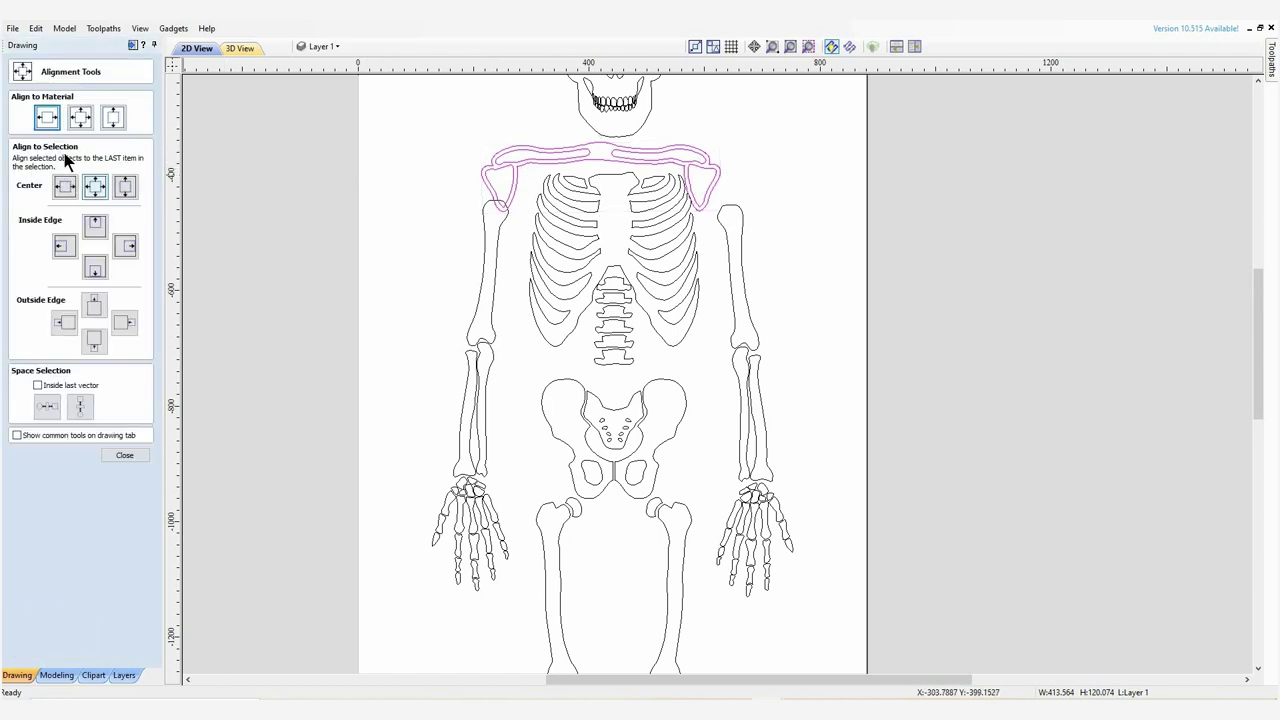
pyautogui.click(47, 118)
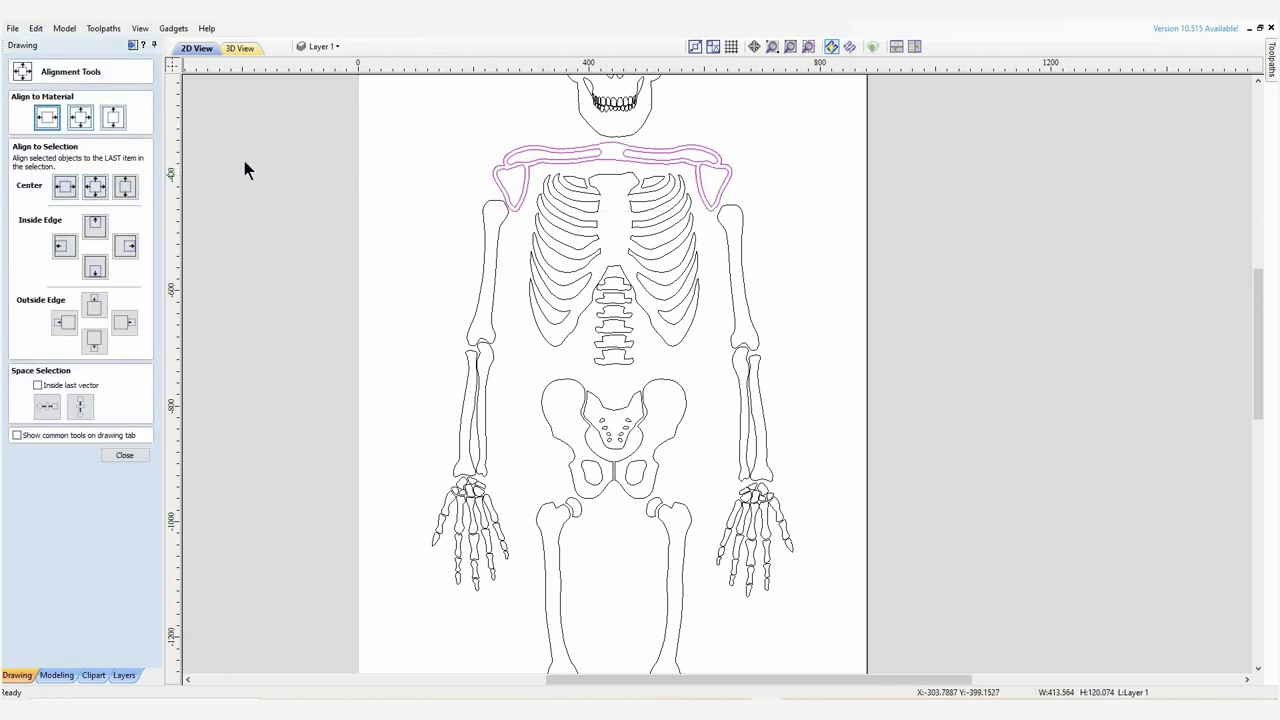
pyautogui.click(726, 176)
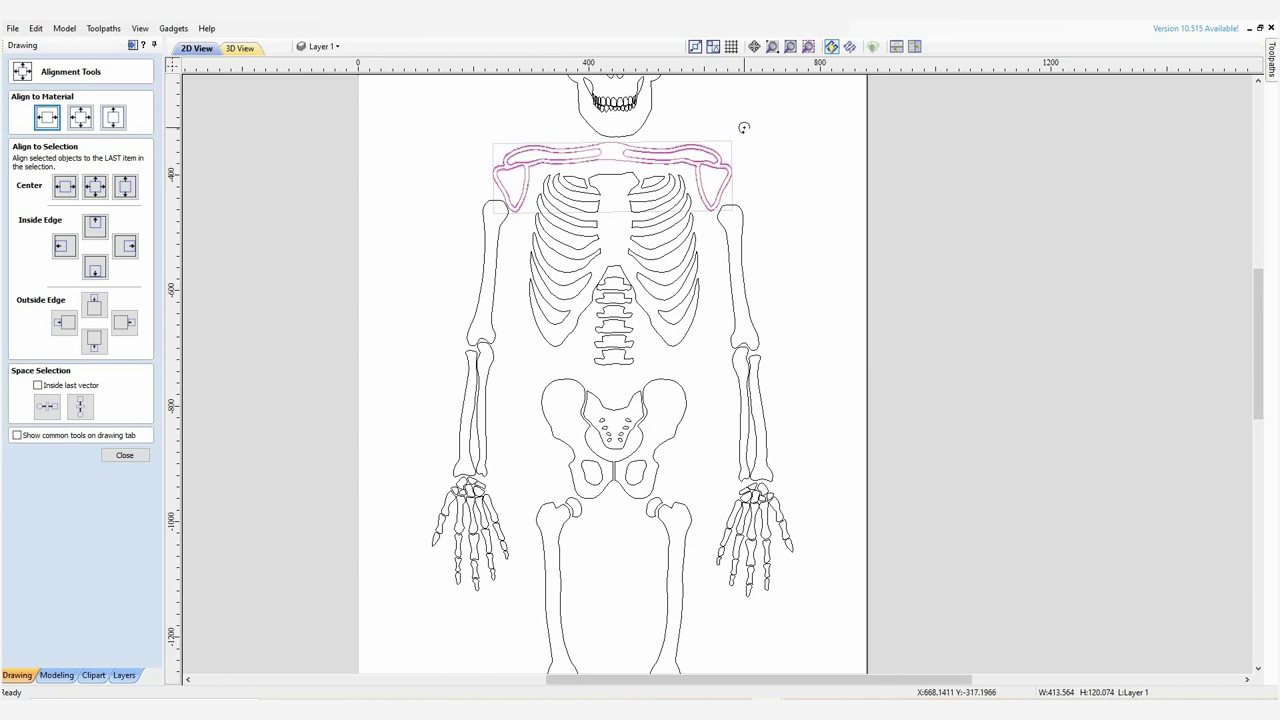
pyautogui.click(755, 180)
# Select the rib cage, arms, pelvis, legs and feet without the shoulder piece and nudge them slightly downward
pyautogui.scroll(-4, 800, 416)
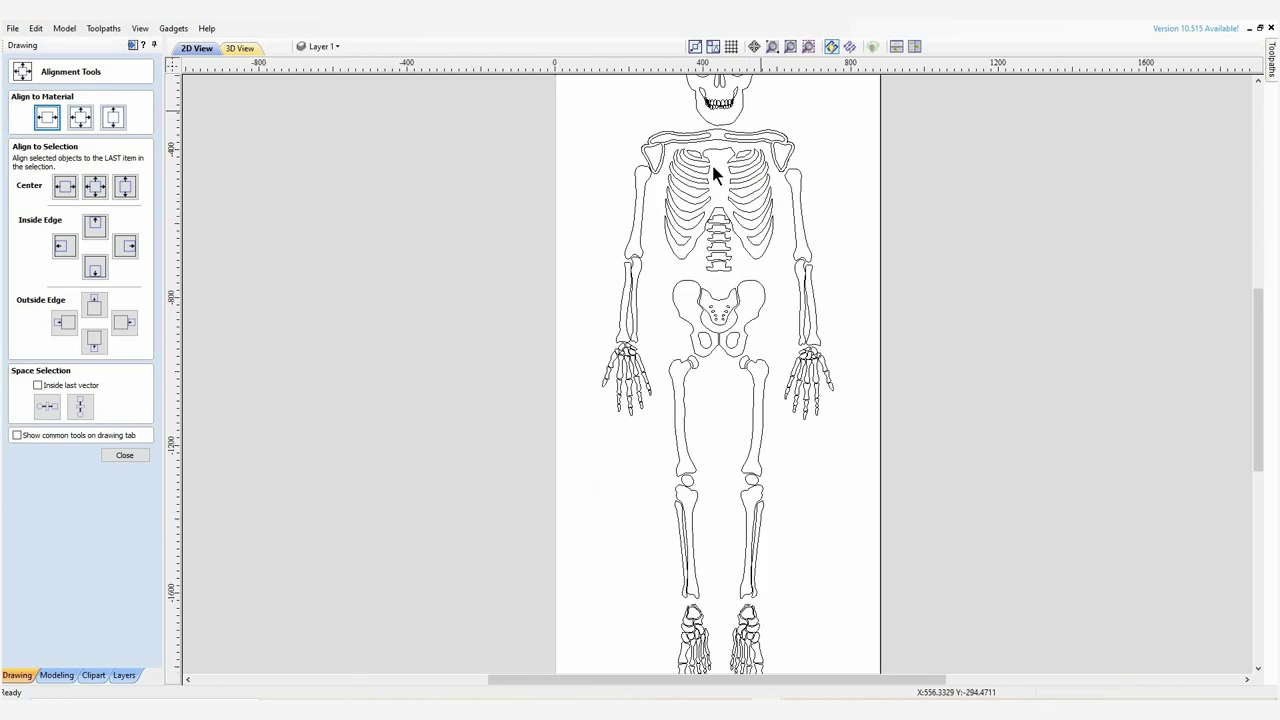
pyautogui.moveTo(795, 525); pyautogui.dragTo(637, 155)
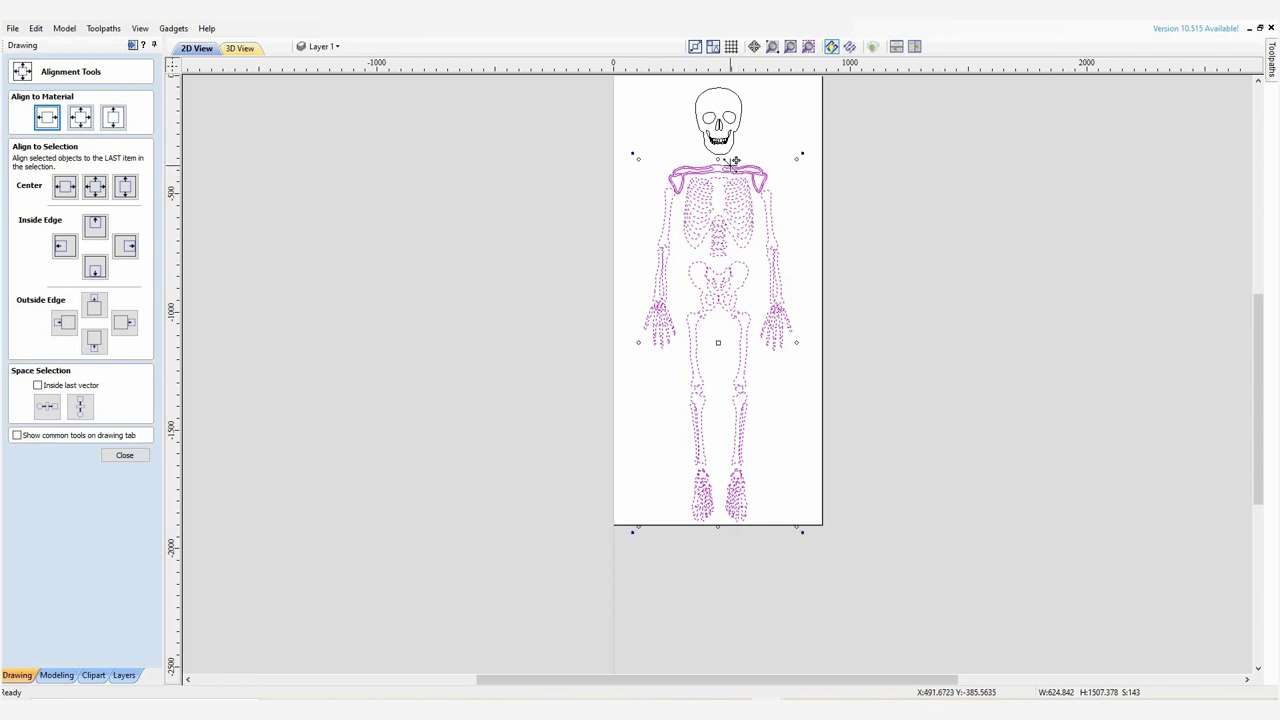
pyautogui.moveTo(784, 480); pyautogui.dragTo(696, 185)
pyautogui.scroll(3, 696, 185)
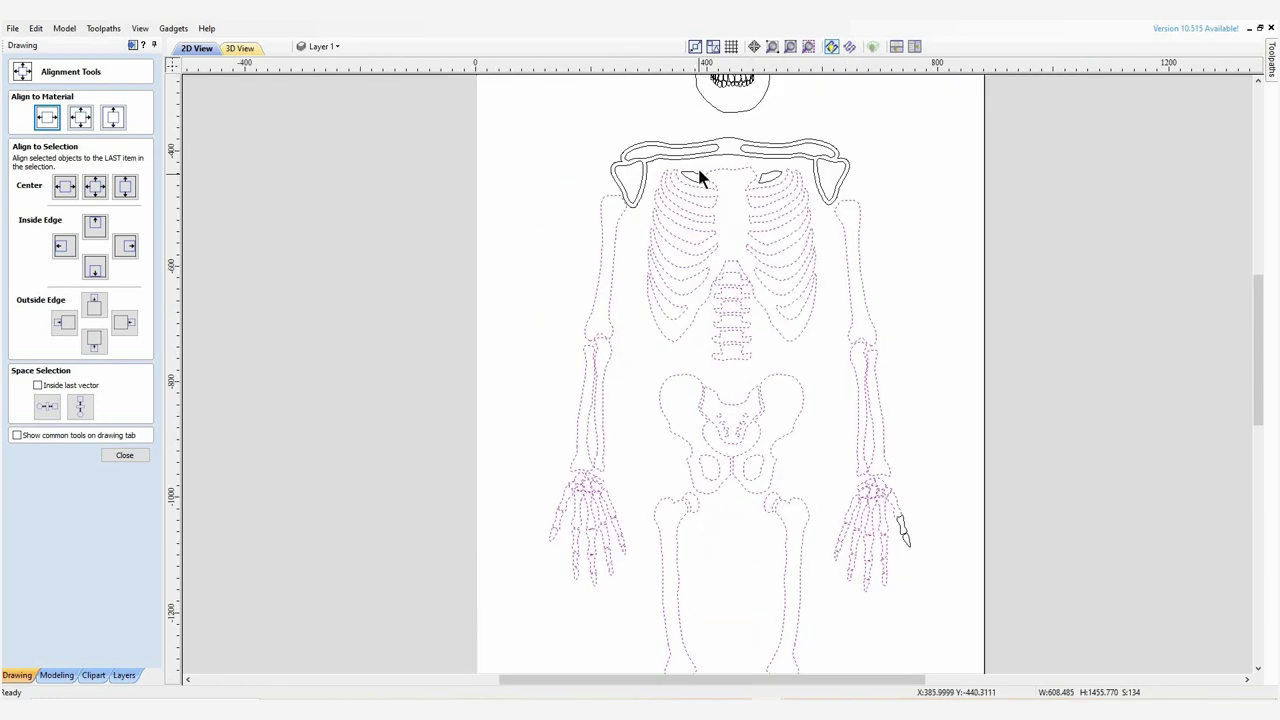
pyautogui.keyDown('shift'); pyautogui.click(773, 178); pyautogui.keyUp('shift')
pyautogui.press('Down')
pyautogui.press('Down')
pyautogui.press('Down')
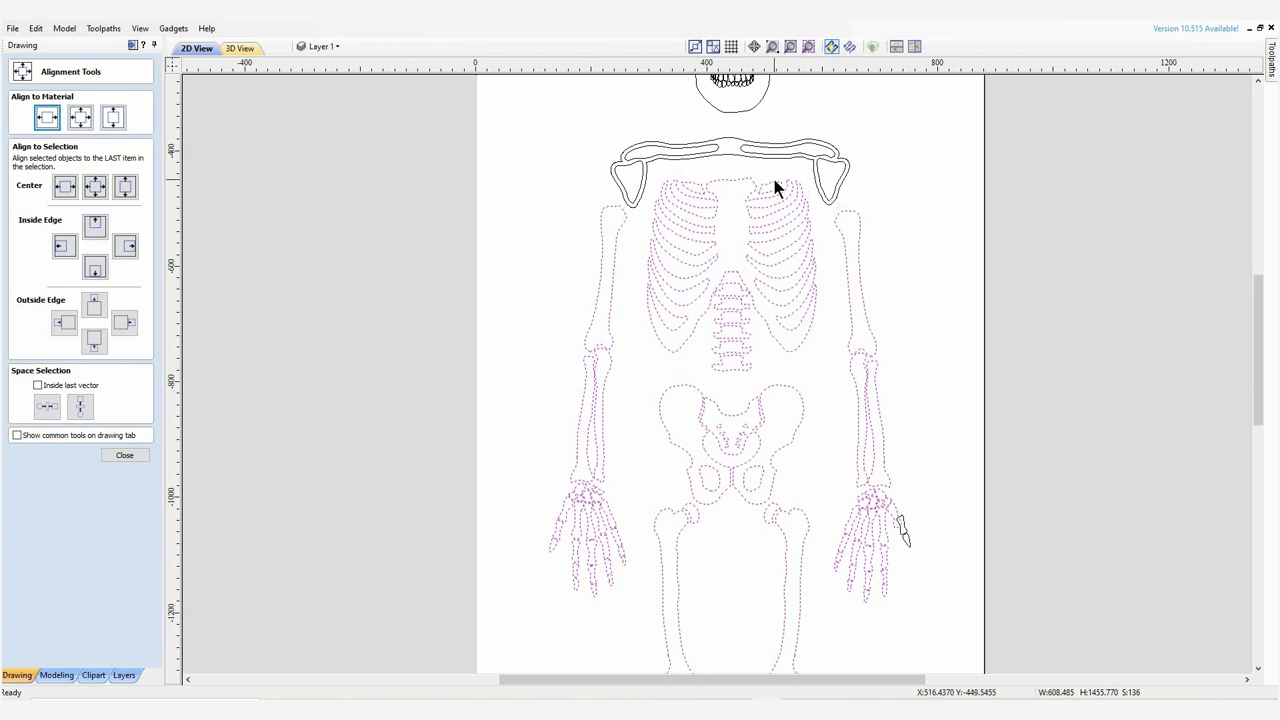
# Nudge the rib cage, spine, pelvis, arms and legs slightly below the shoulder piece, and shift the right-hand arm slightly inward
pyautogui.moveTo(943, 590); pyautogui.dragTo(830, 294)
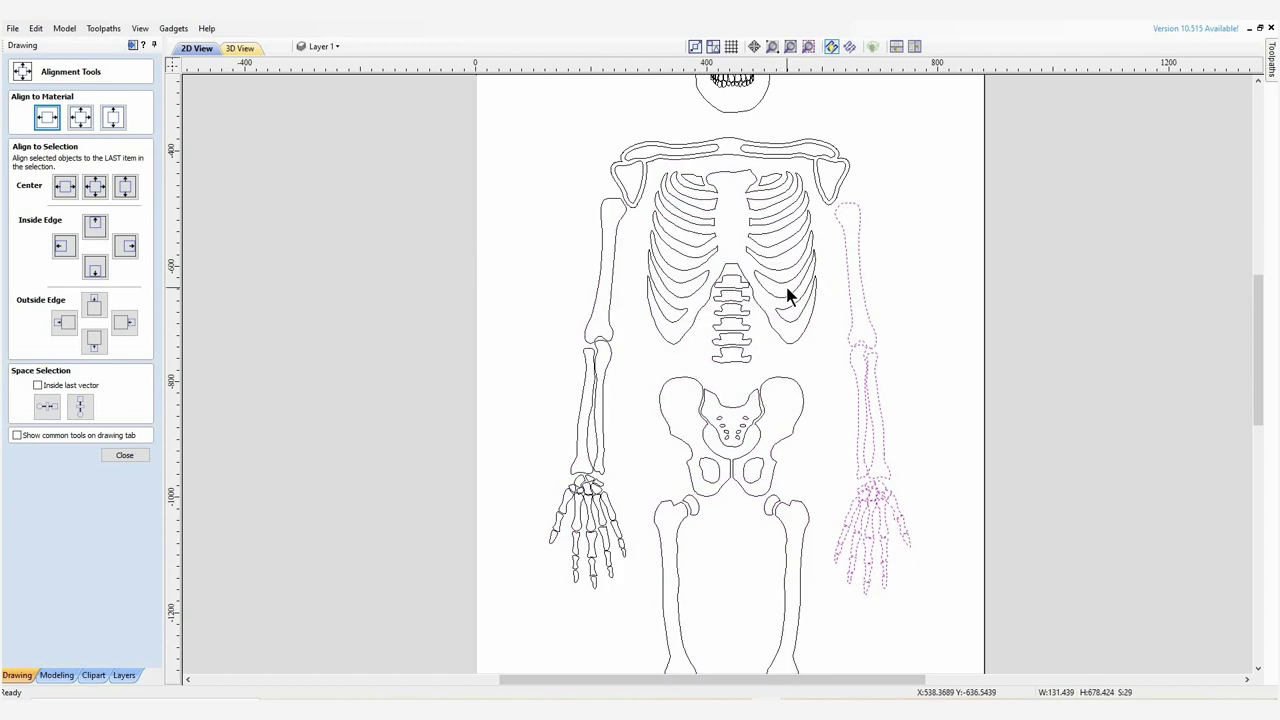
pyautogui.moveTo(960, 607); pyautogui.dragTo(549, 177)
pyautogui.keyDown('ctrl'); pyautogui.click(644, 178); pyautogui.keyUp('ctrl')
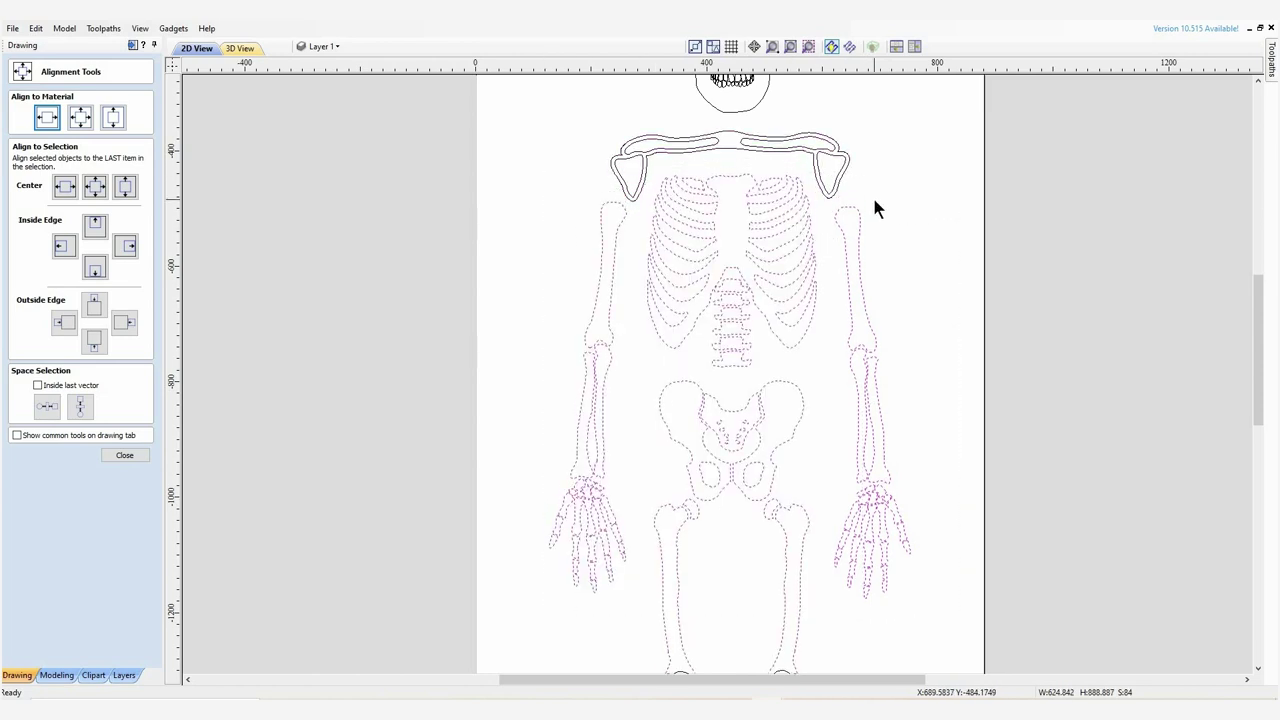
pyautogui.moveTo(931, 591); pyautogui.dragTo(828, 203)
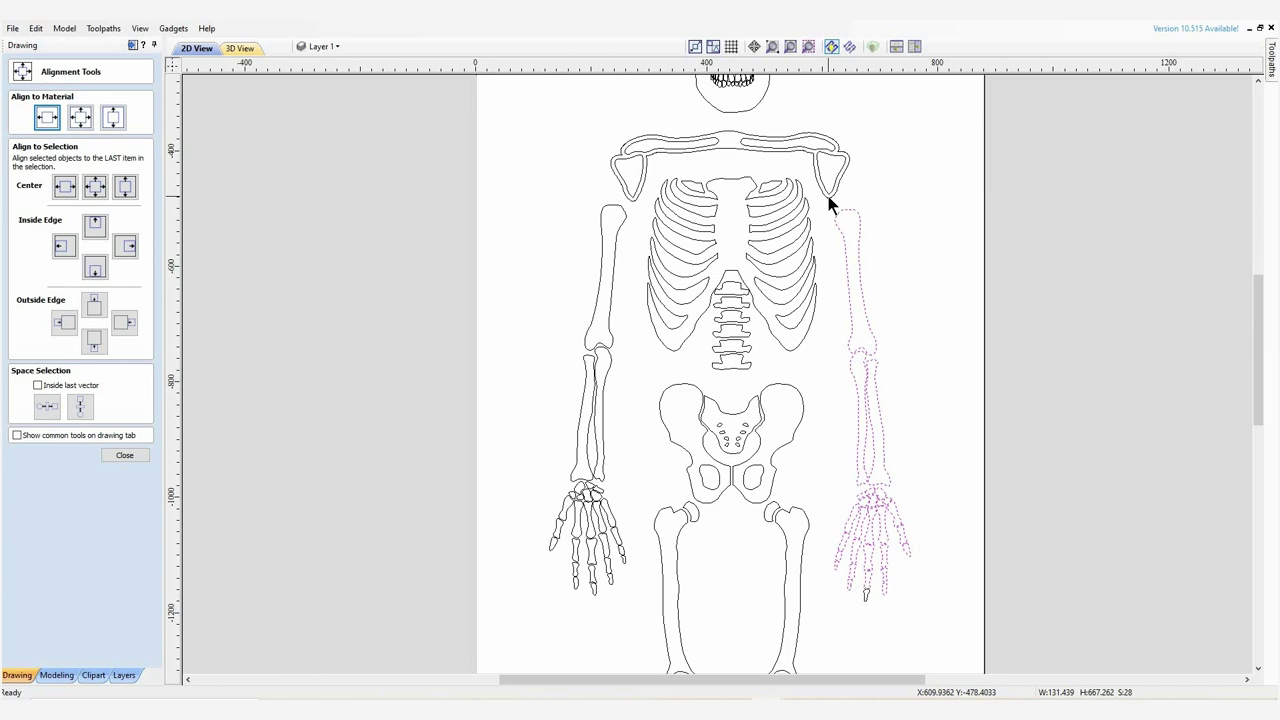
# Move the lumbar vertebrae down clear of the rib cage and offset them 6 mm outwards into one joined outline
pyautogui.click(718, 302)
pyautogui.keyDown('ctrl'); pyautogui.click(795, 295); pyautogui.keyUp('ctrl')
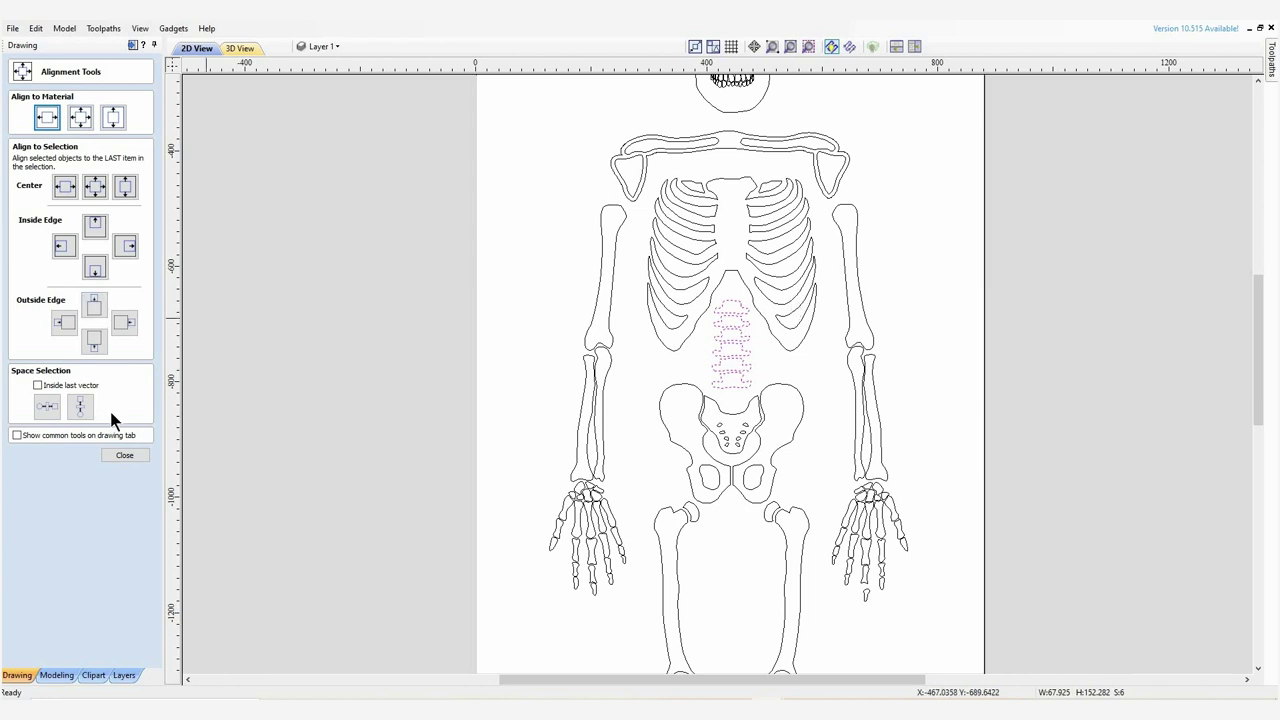
pyautogui.click(131, 452)
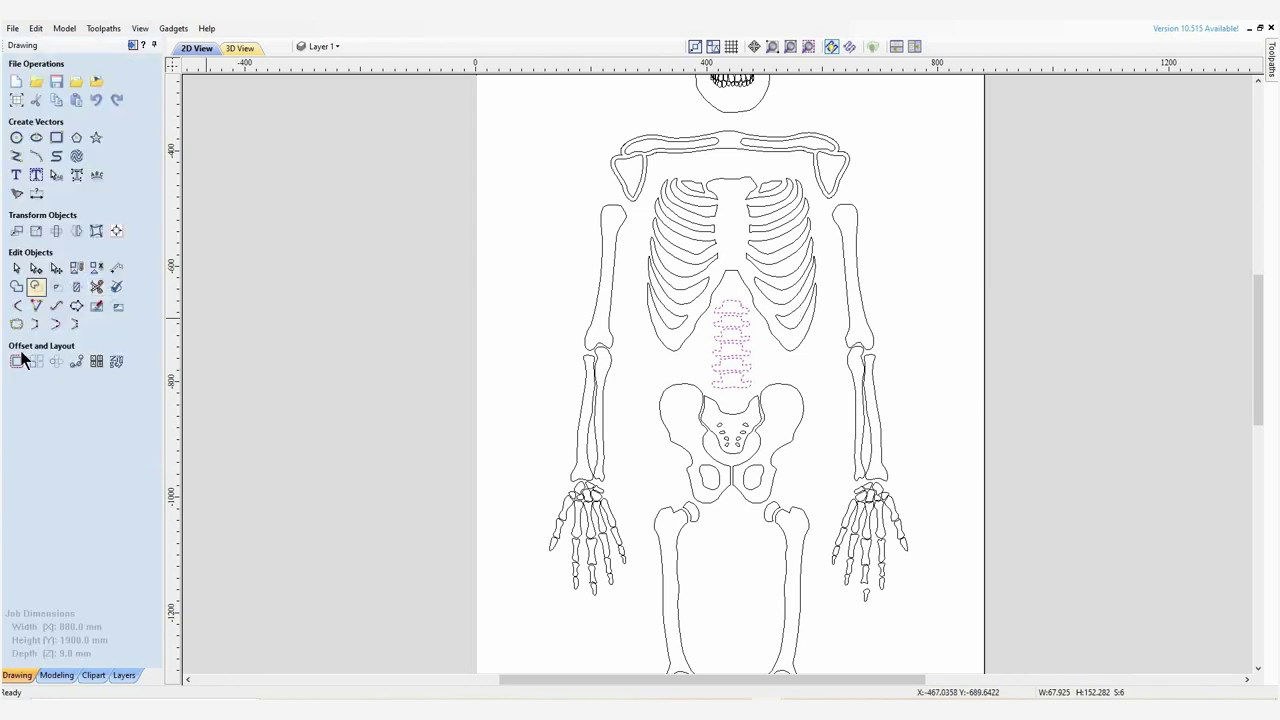
pyautogui.click(40, 252)
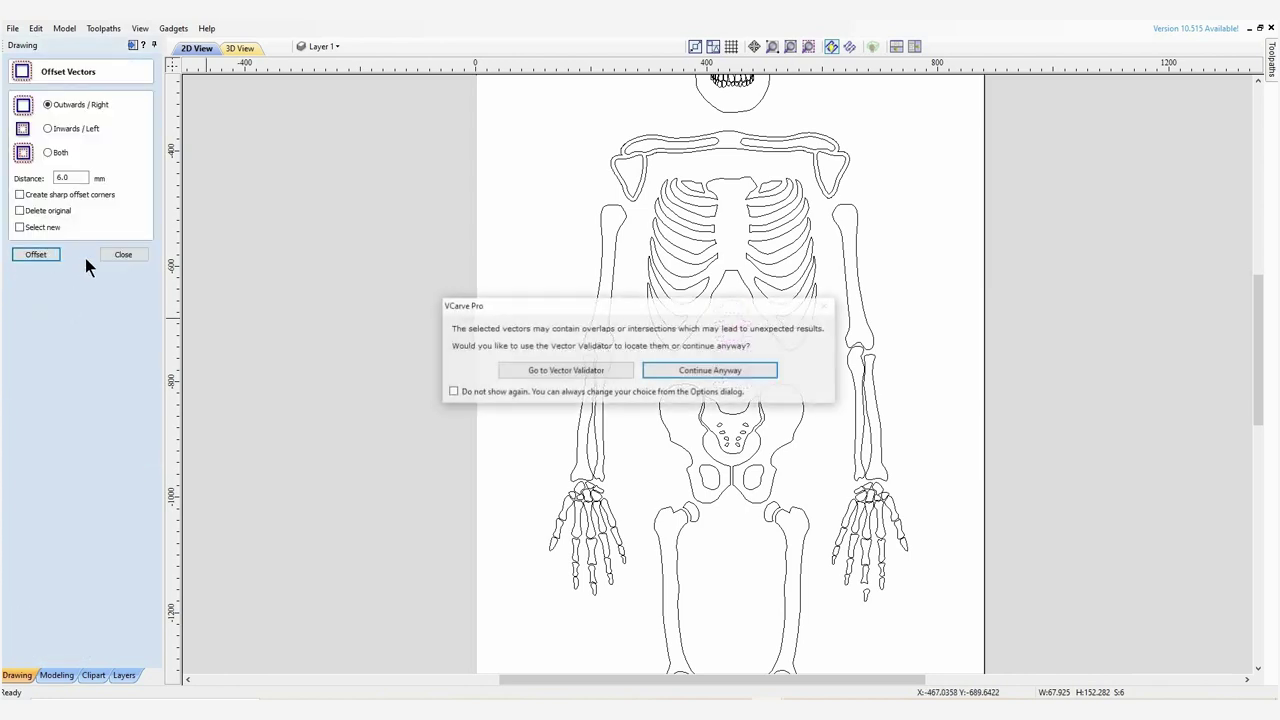
pyautogui.click(703, 374)
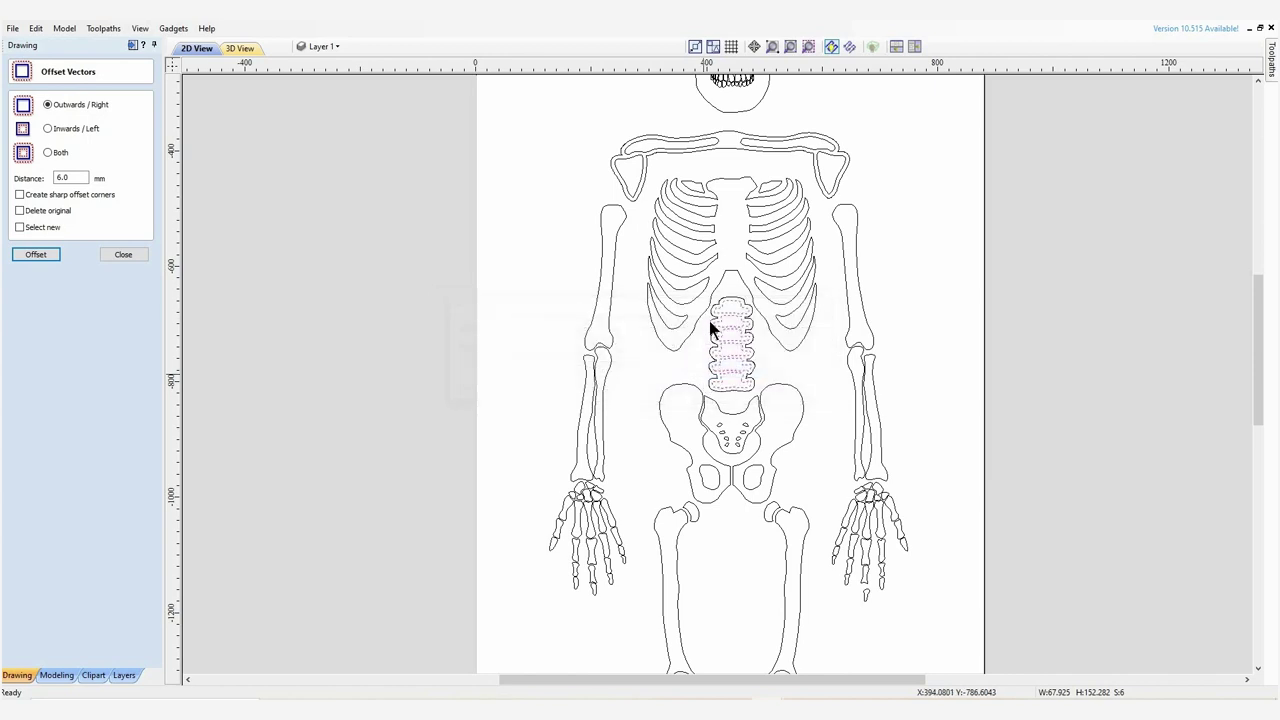
pyautogui.press('Escape')
pyautogui.click(778, 355)
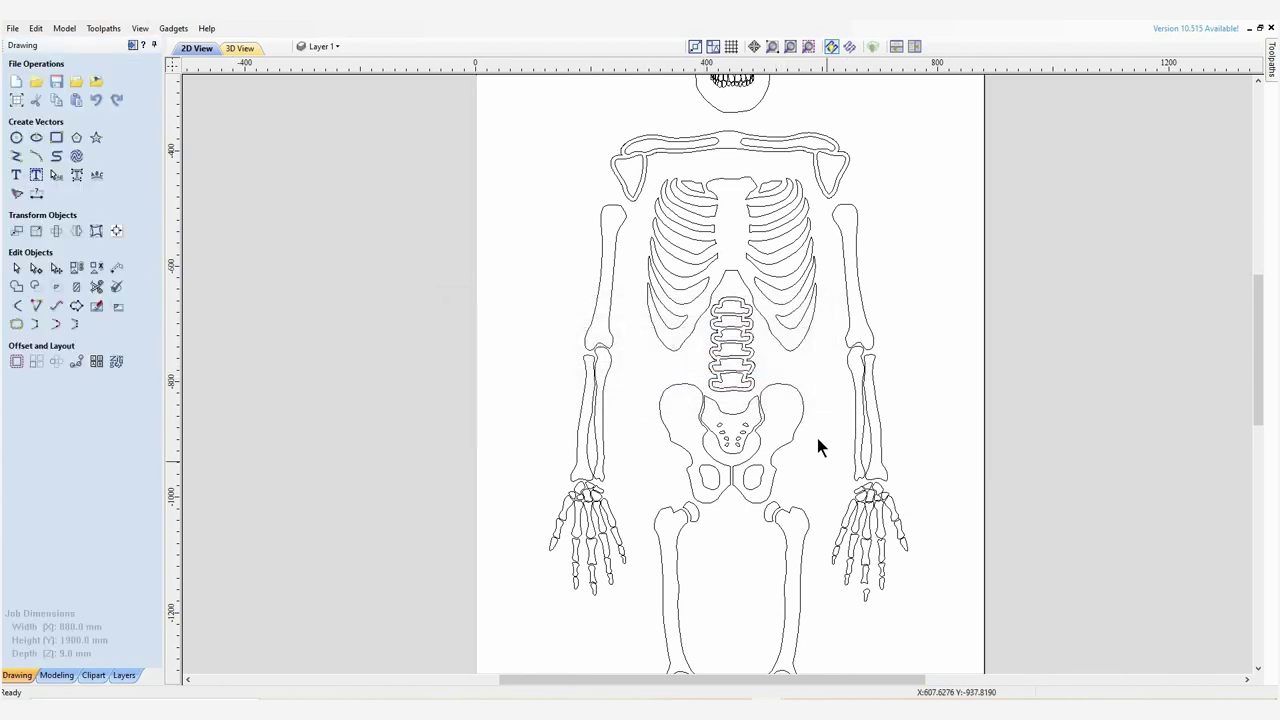
# Select the loose fingertip below the right-hand hand and nudge it back onto its finger
pyautogui.moveTo(928, 620); pyautogui.dragTo(831, 487)
pyautogui.click(869, 600)
pyautogui.click(867, 597)
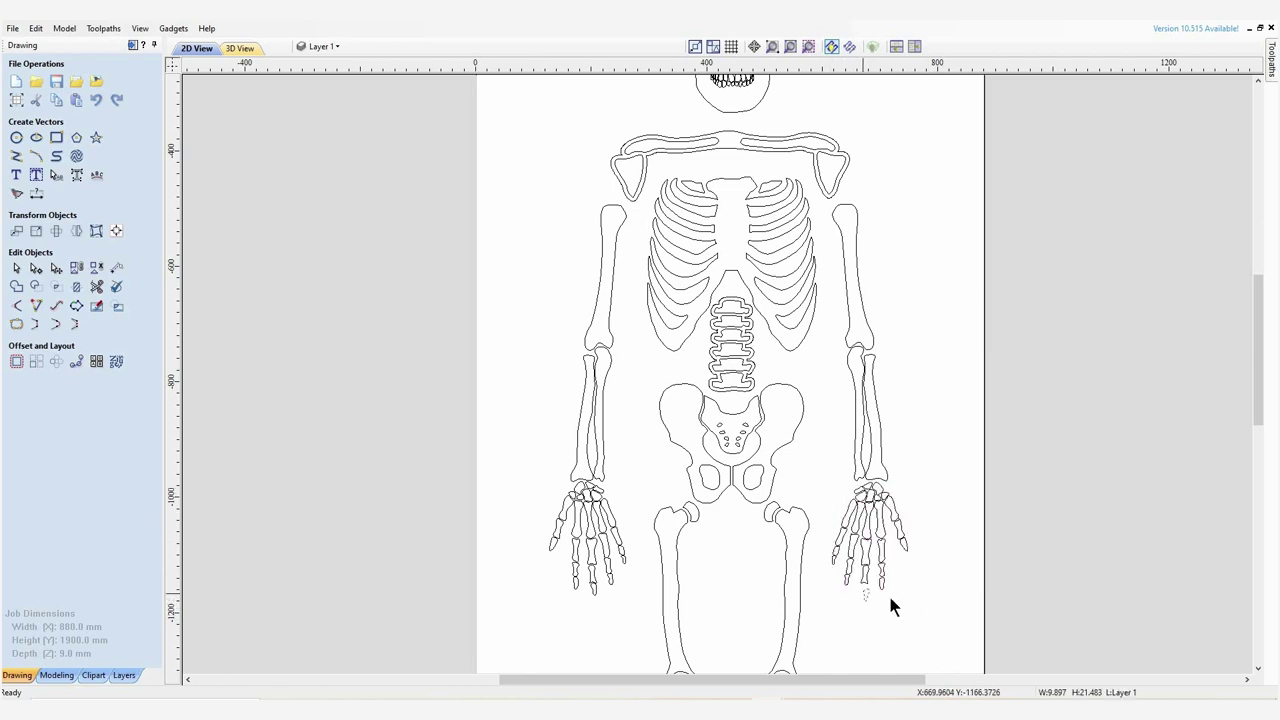
pyautogui.press('Up')
pyautogui.press('Left')
pyautogui.scroll(4, 905, 560)
pyautogui.scroll(-2, 871, 589)
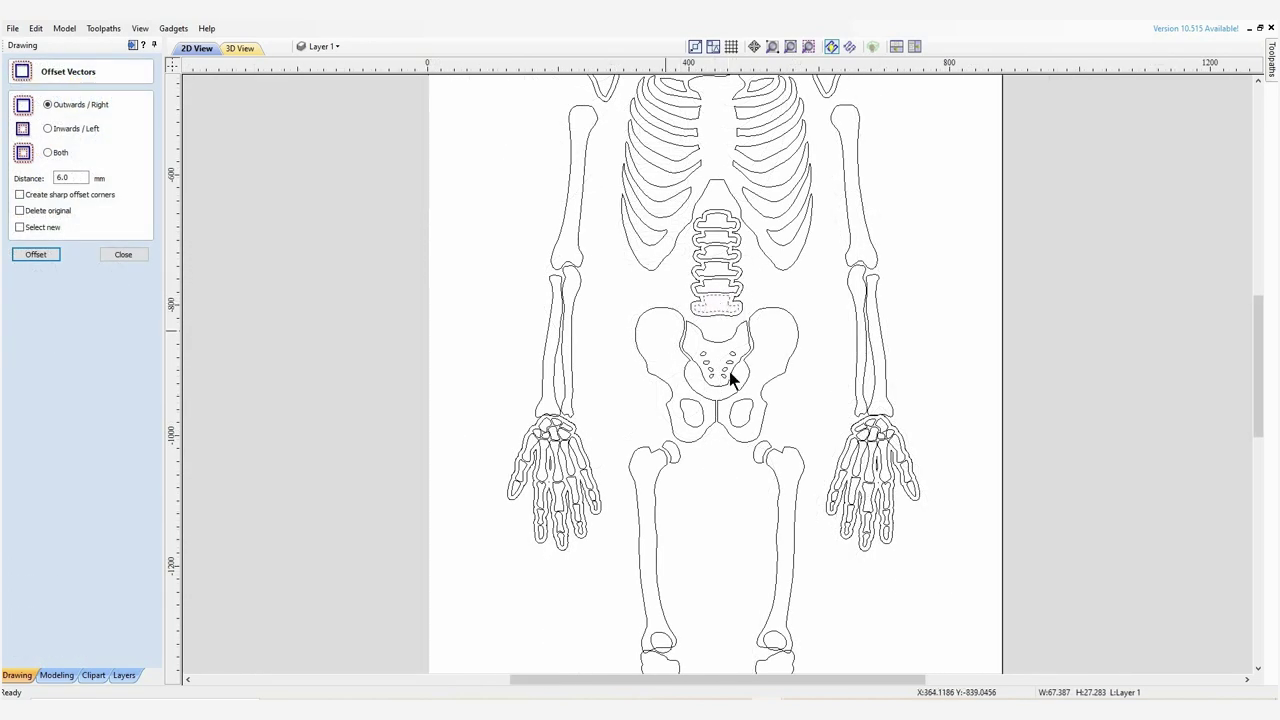
# Copy the lowest lumbar vertebra and place the copy as a neck vertebra between the skull and the shoulder piece
pyautogui.press('t')
pyautogui.scroll(-2, 722, 310)
pyautogui.scroll(-1, 720, 312)
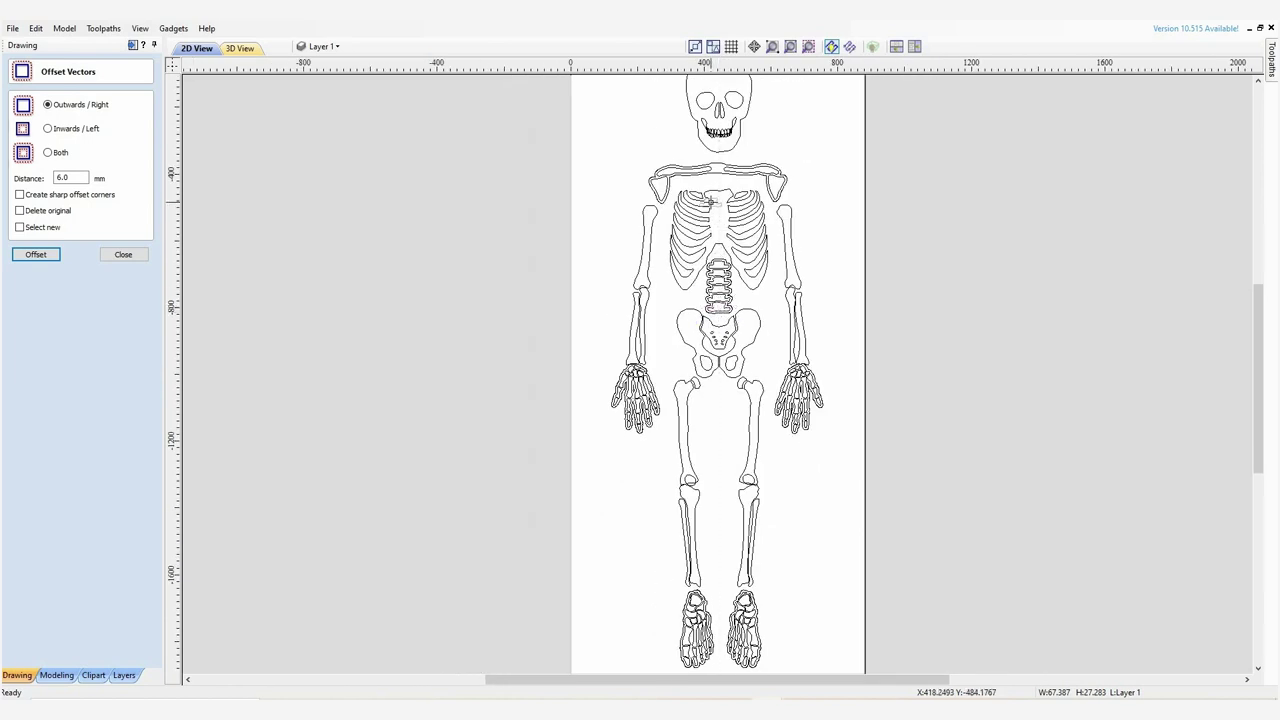
pyautogui.click(724, 155)
pyautogui.scroll(3, 724, 155)
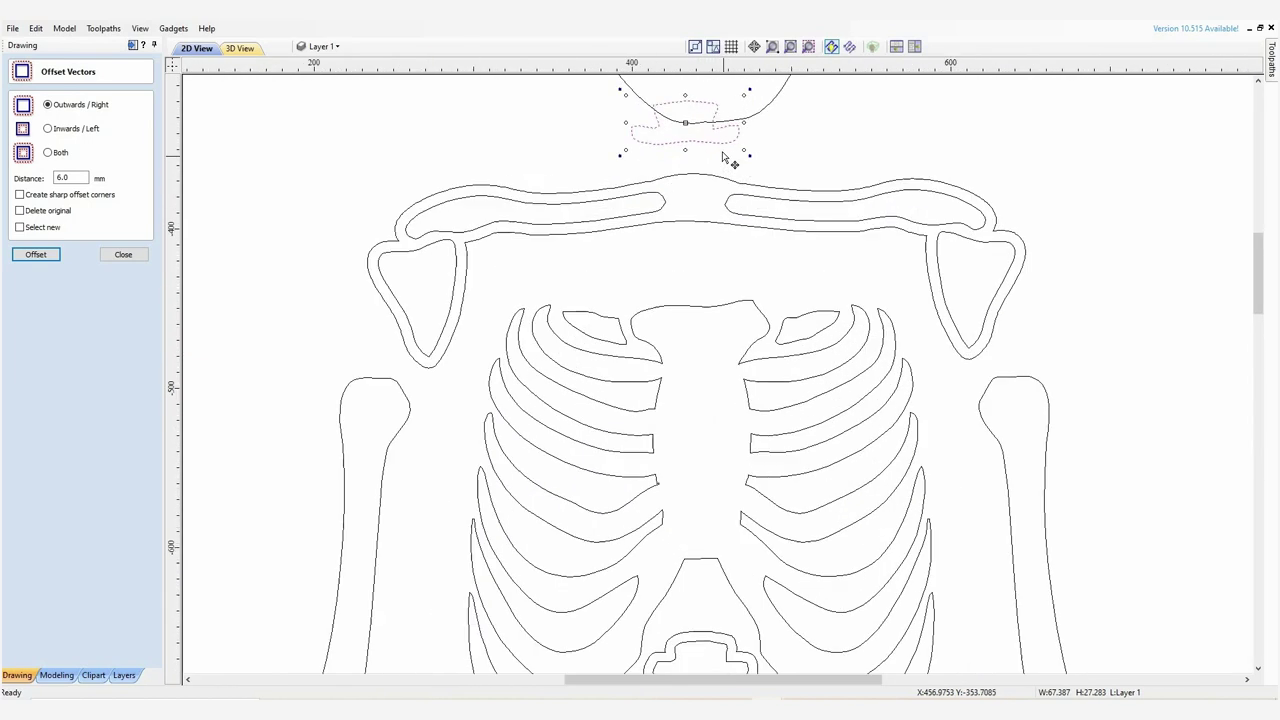
pyautogui.scroll(-3, 722, 132)
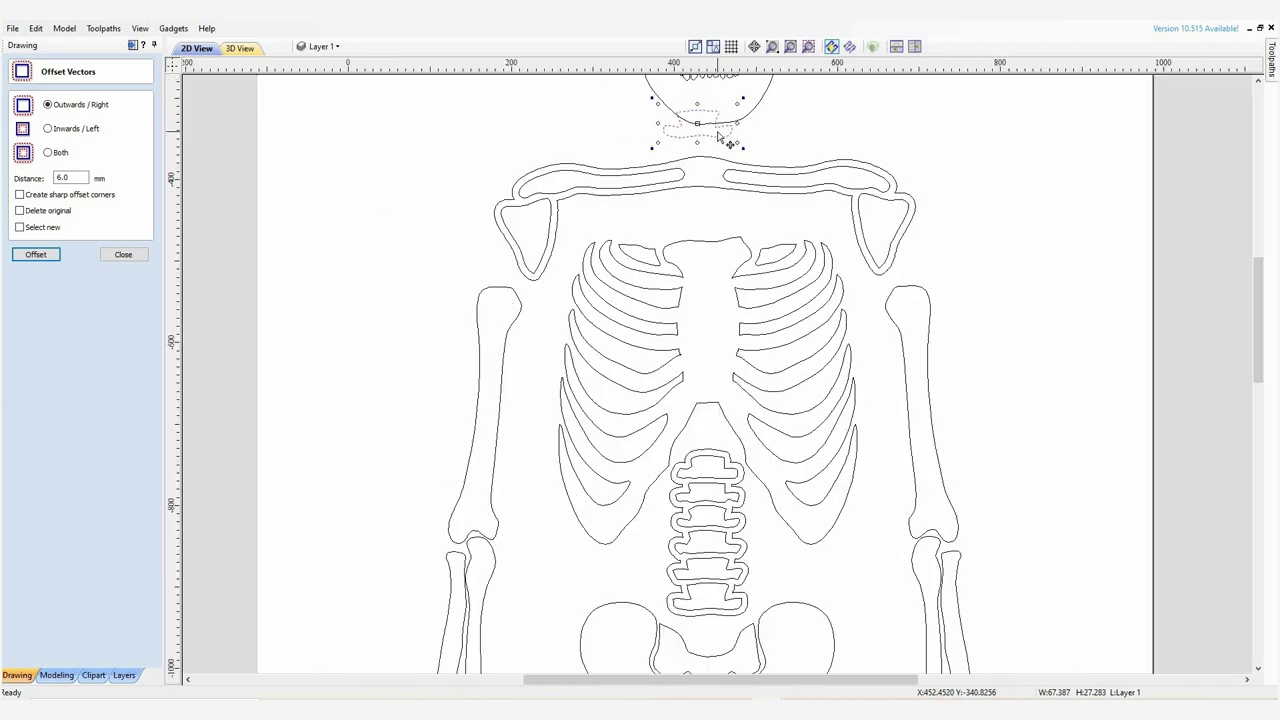
pyautogui.scroll(2, 740, 392)
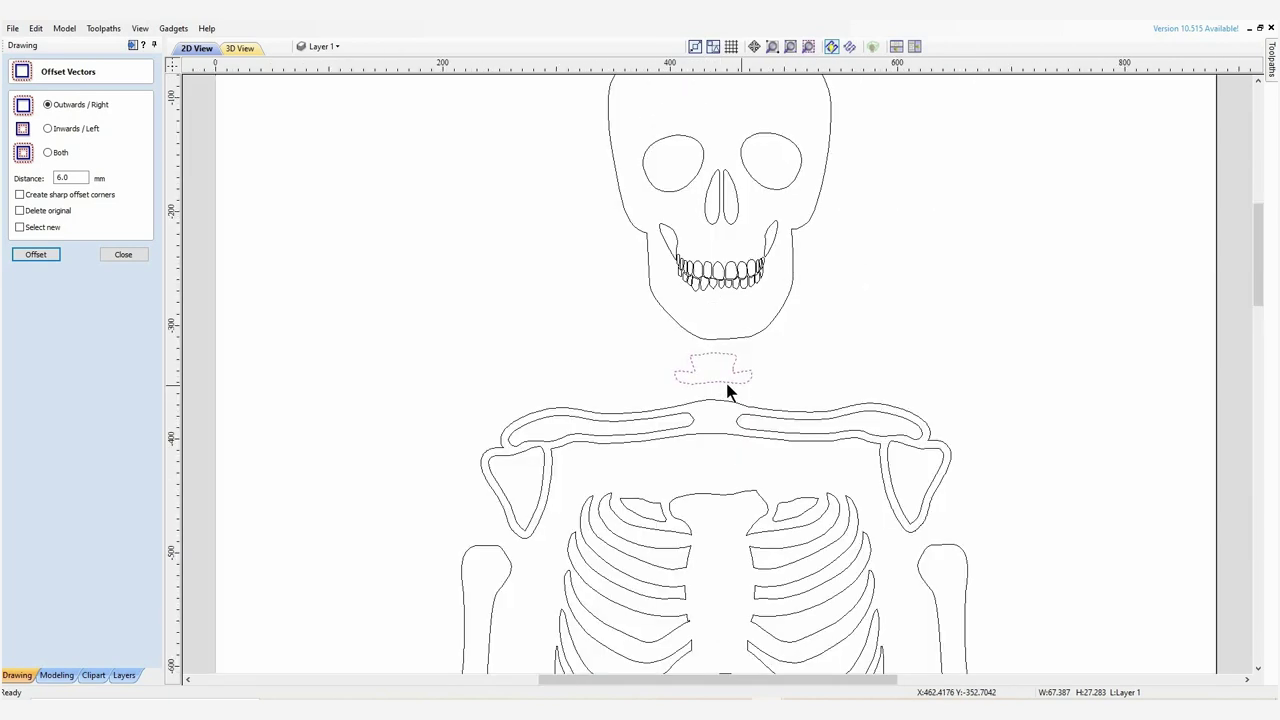
# Center the neck vertebra horizontally on the material with the alignment tools, and select the skull
pyautogui.click(110, 254)
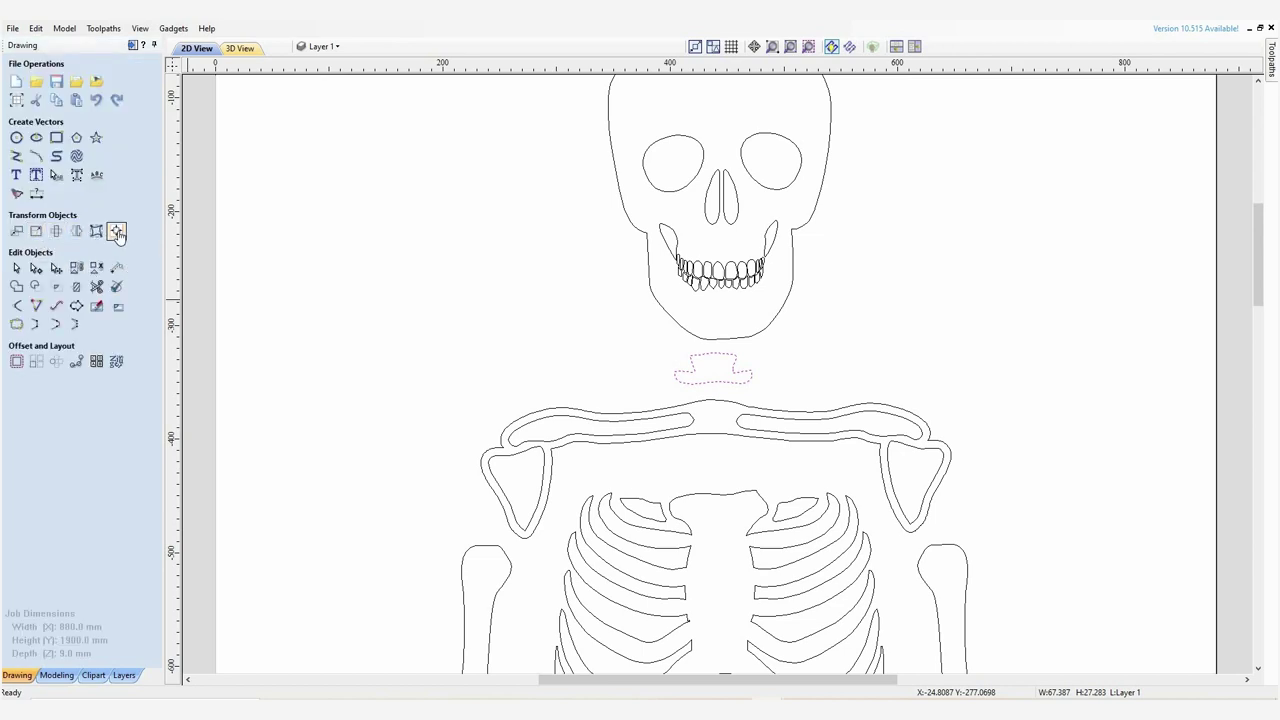
pyautogui.click(117, 232)
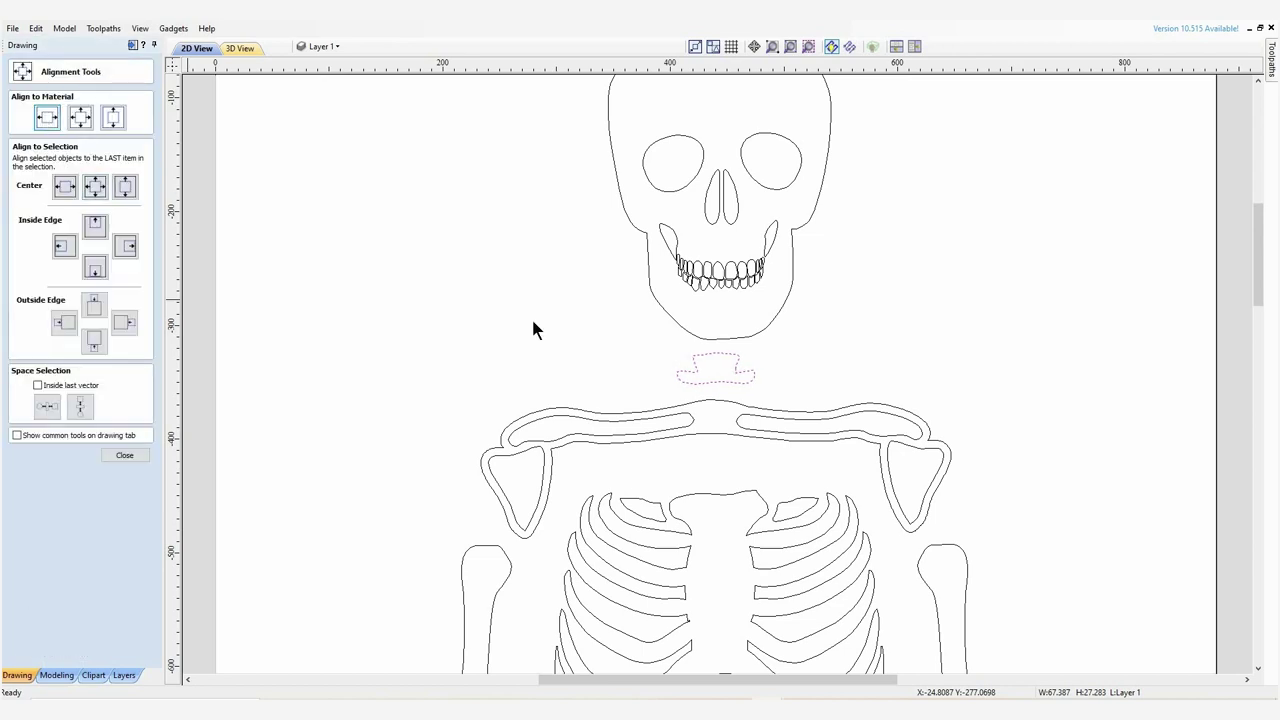
pyautogui.moveTo(890, 336); pyautogui.dragTo(580, 114)
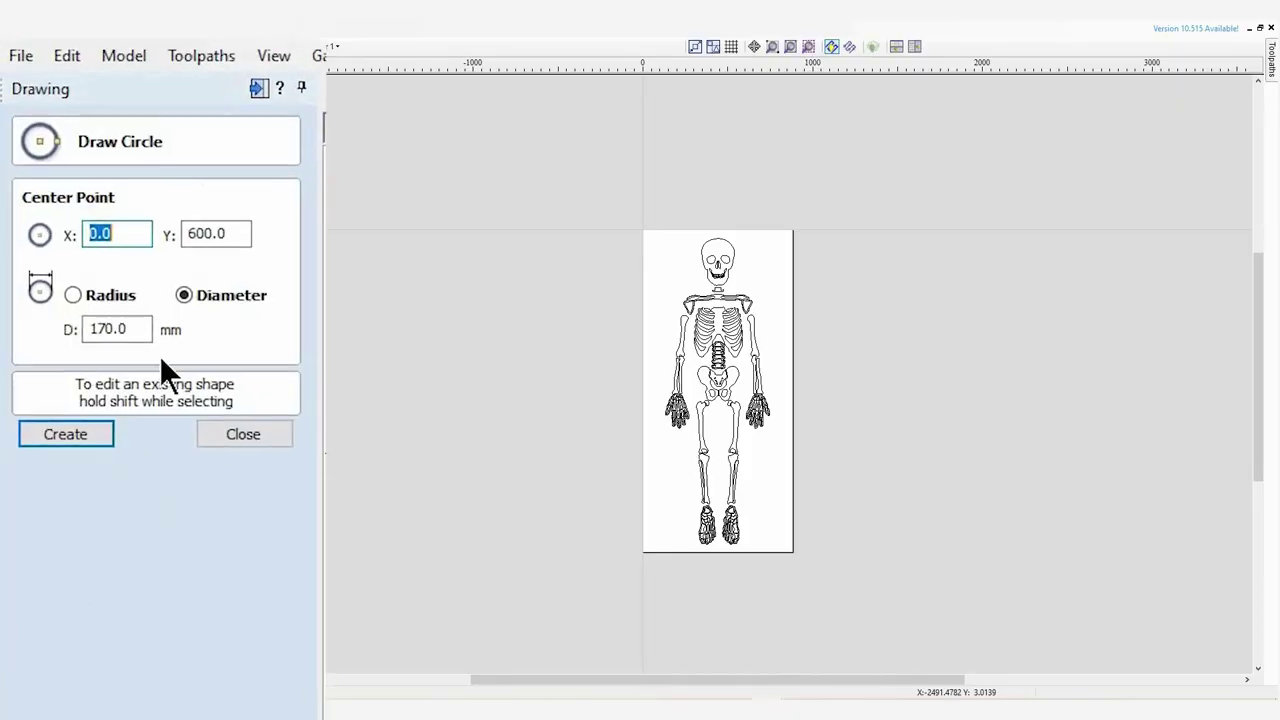
# Draw 4.5 mm diameter circles as holes on the skull's chin and at the top of its forehead
pyautogui.doubleClick(152, 379)
pyautogui.write('4.5')
pyautogui.scroll(5, 733, 299)
pyautogui.click(649, 217)
pyautogui.scroll(1, 677, 194)
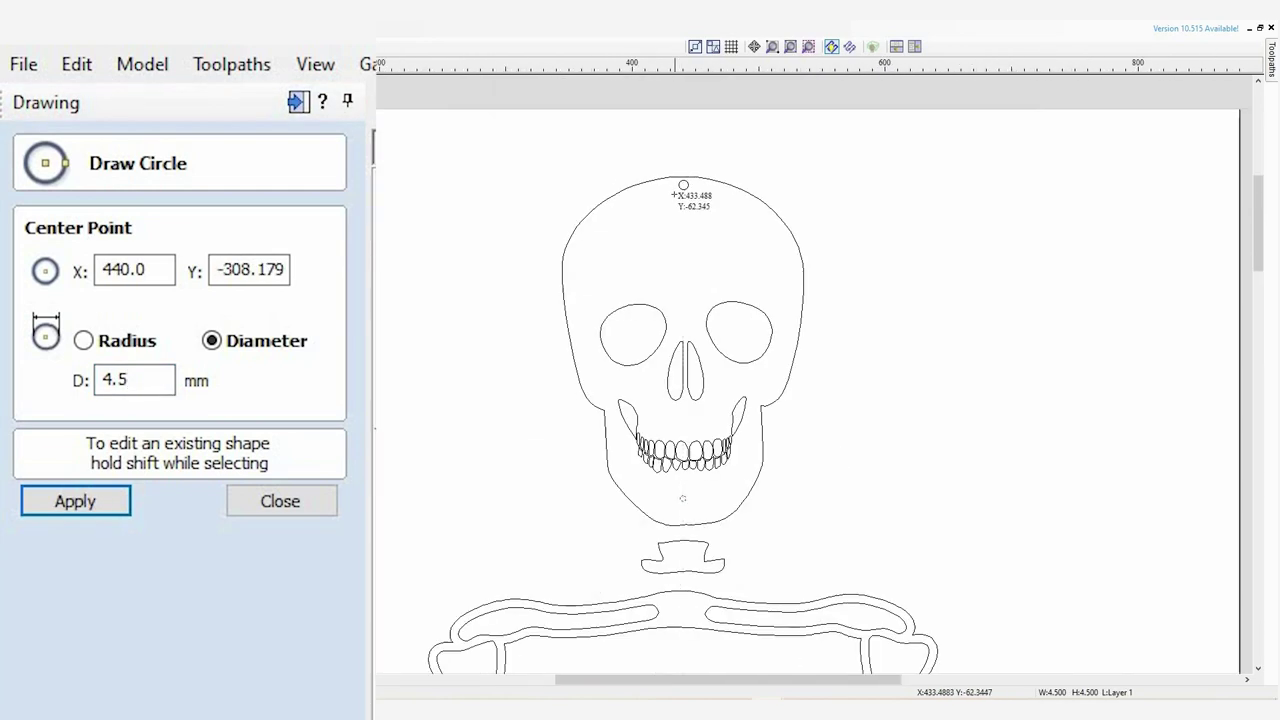
pyautogui.click(678, 191)
pyautogui.scroll(2, 700, 560)
# Draw two 4.5 mm circles on the neck vertebra and one on the left-hand shoulder blade
pyautogui.click(666, 534)
pyautogui.click(666, 554)
pyautogui.scroll(-6, 666, 556)
pyautogui.scroll(3, 674, 606)
pyautogui.click(667, 600)
pyautogui.scroll(-1, 667, 600)
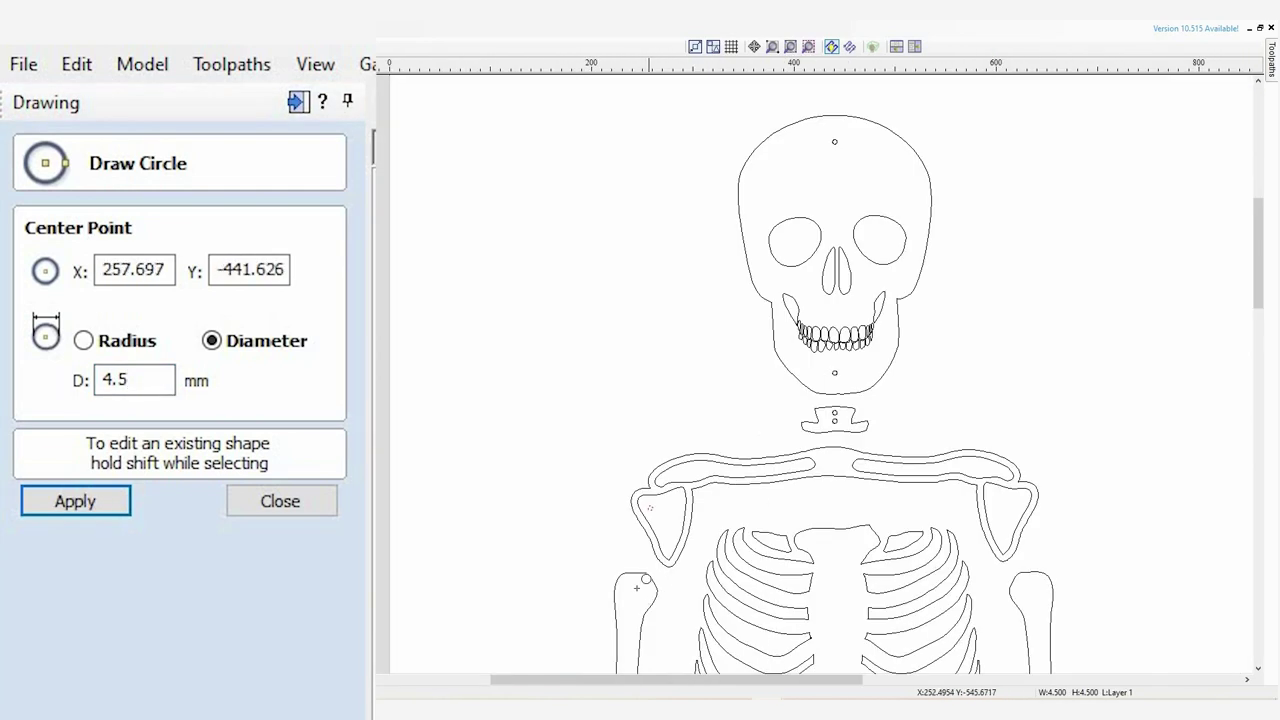
# Draw 4.5 mm circles on the other shoulder blade and at the upper ends of both upper arm bones
pyautogui.click(636, 588)
pyautogui.click(1015, 500)
pyautogui.click(1033, 590)
# Draw 4.5 mm circles at the top of the sternum and one above the other at the shoulder piece's center
pyautogui.click(835, 543)
pyautogui.scroll(4, 835, 456)
pyautogui.click(836, 454)
pyautogui.click(837, 485)
pyautogui.scroll(-10, 838, 489)
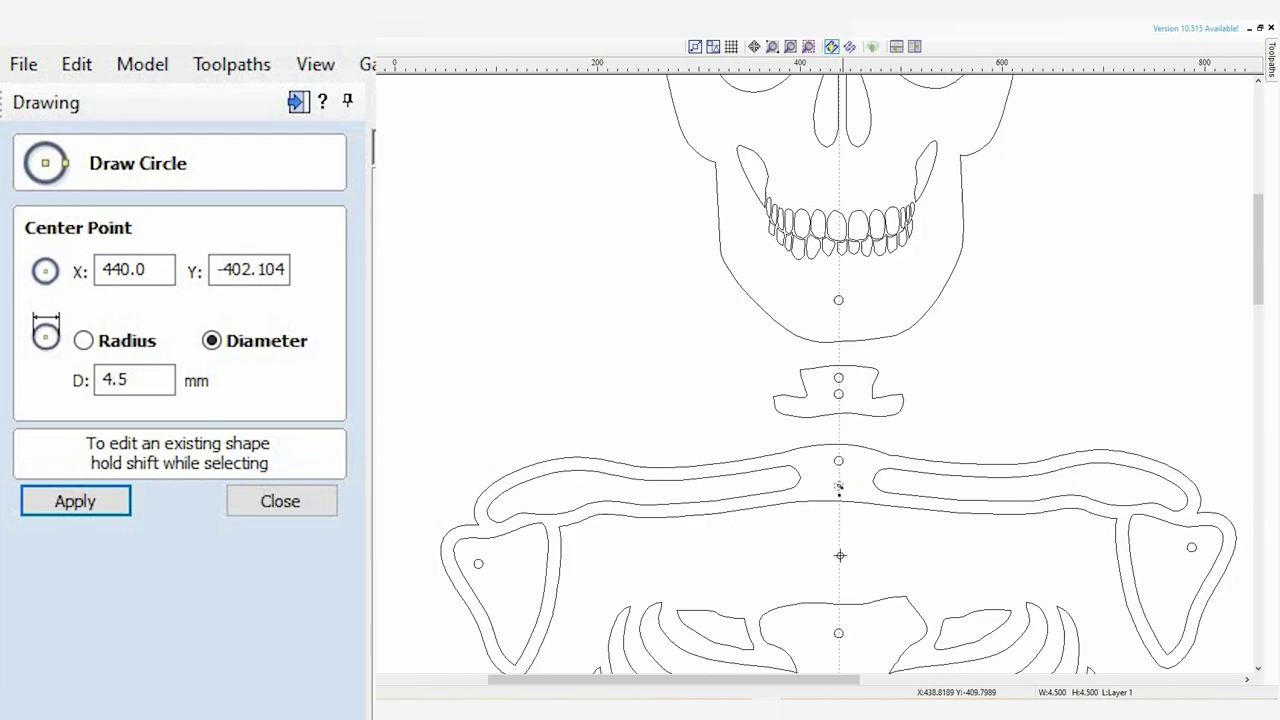
# Draw 4.5 mm circles on the lower sternum and the top lumbar vertebra along the center line
pyautogui.scroll(6, 840, 554)
pyautogui.click(699, 522)
pyautogui.scroll(5, 699, 593)
pyautogui.click(695, 640)
pyautogui.scroll(-10, 695, 632)
pyautogui.scroll(6, 681, 640)
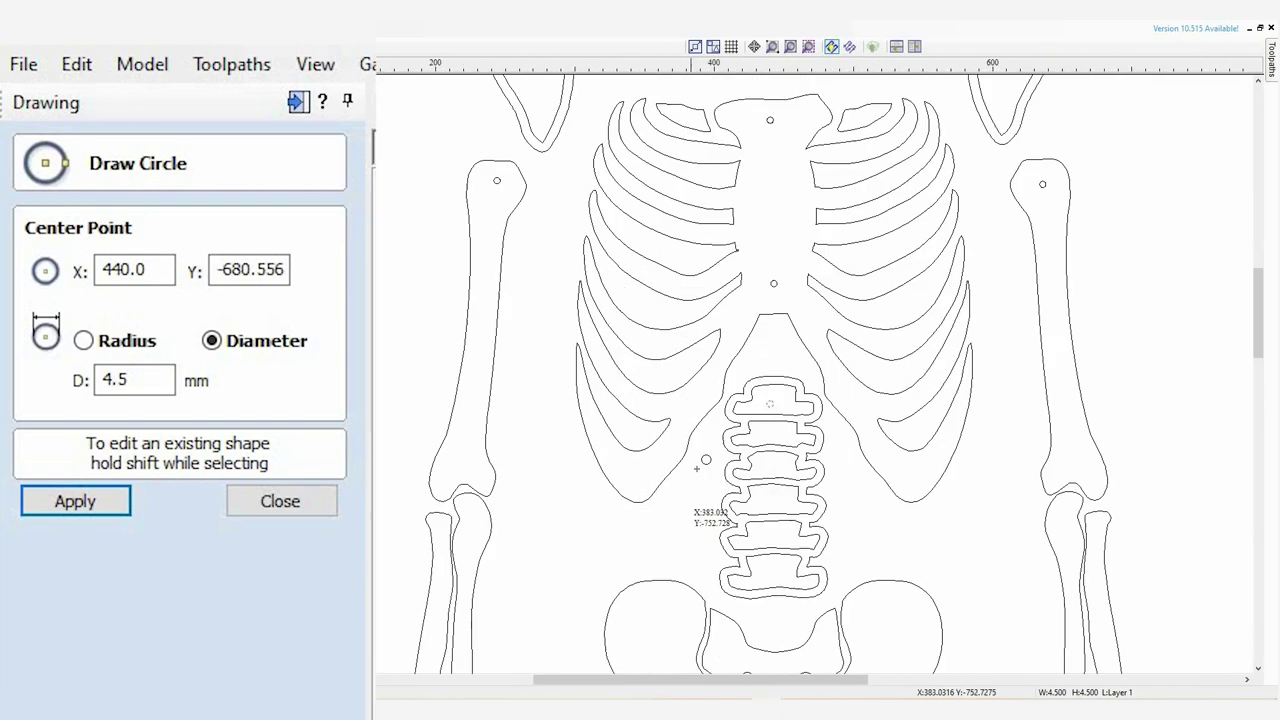
# Draw 4.5 mm circles on the lower ribs at both sides of the spine and on the third lumbar vertebra
pyautogui.click(689, 403)
pyautogui.click(773, 467)
pyautogui.click(857, 397)
# Draw 4.5 mm circles at the elbow end of the right-hand forearm and on the wrist of its hand
pyautogui.scroll(-6, 857, 397)
pyautogui.scroll(5, 824, 508)
pyautogui.click(790, 349)
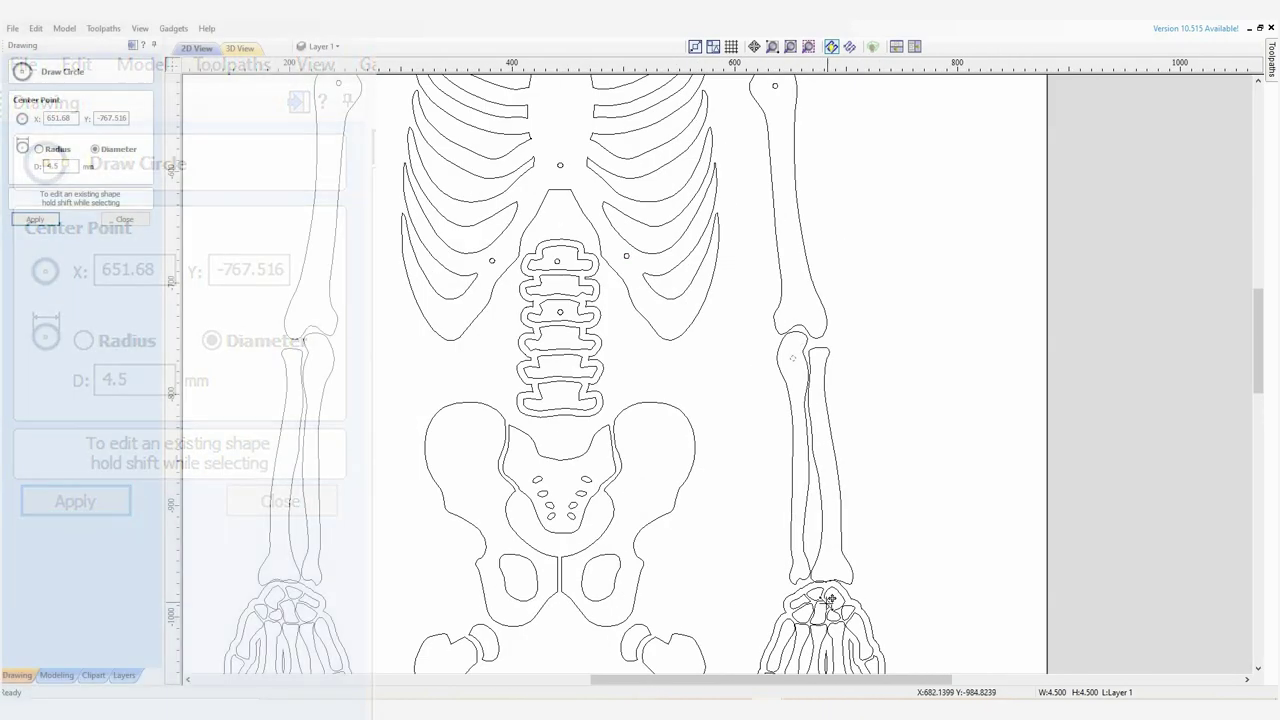
pyautogui.click(820, 586)
pyautogui.scroll(-6, 820, 586)
# Draw 4.5 mm circles on both sides of the left-hand elbow joint, on the hip bones and on the sacrum
pyautogui.press('Escape')
pyautogui.click(22, 137)
pyautogui.scroll(5, 677, 360)
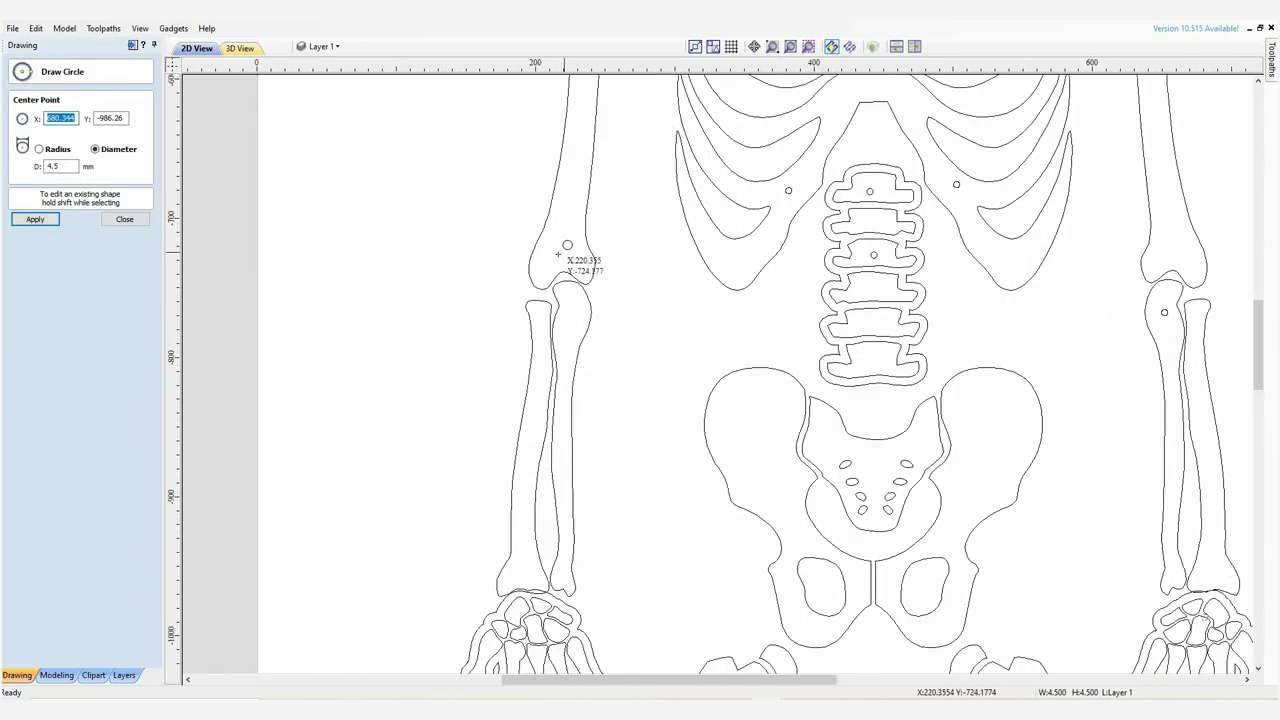
pyautogui.click(556, 255)
pyautogui.click(571, 305)
pyautogui.click(960, 420)
pyautogui.scroll(-3, 850, 600)
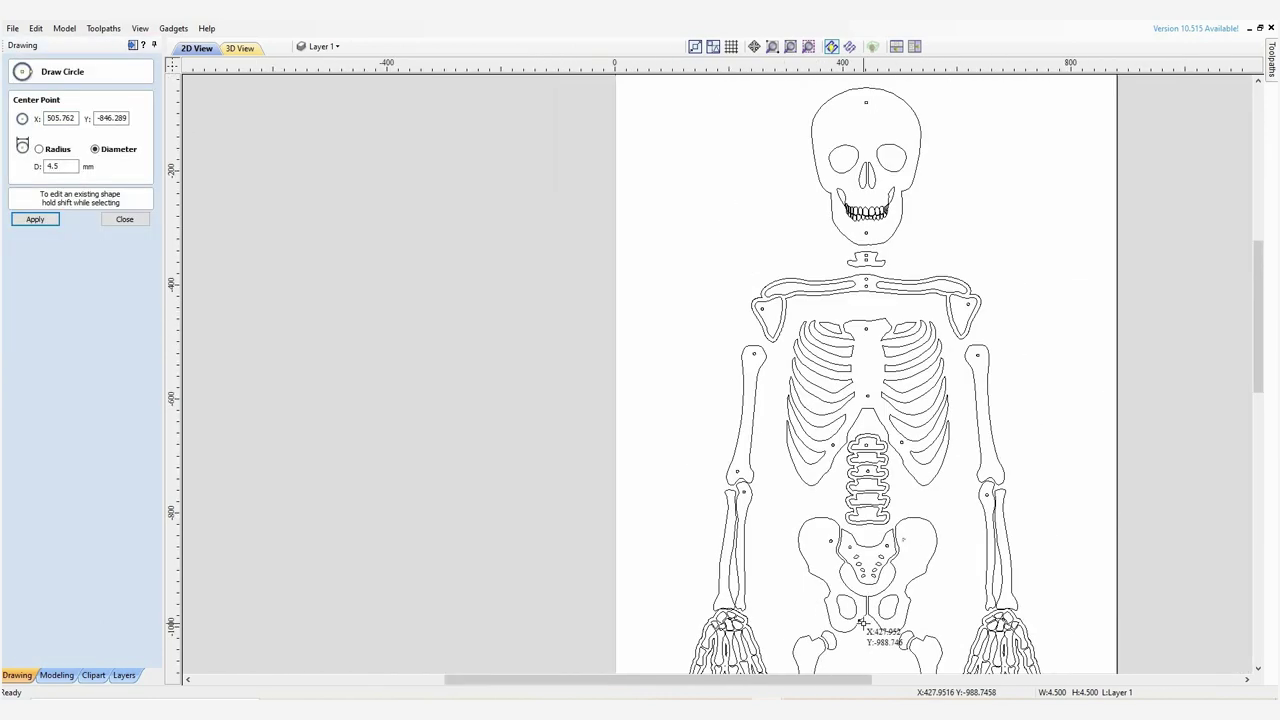
# Draw 4.5 mm circles at the upper ends of both thigh bones and the wrist end of the right-hand forearm
pyautogui.scroll(3, 691, 408)
pyautogui.click(1132, 304)
pyautogui.scroll(-4, 850, 560)
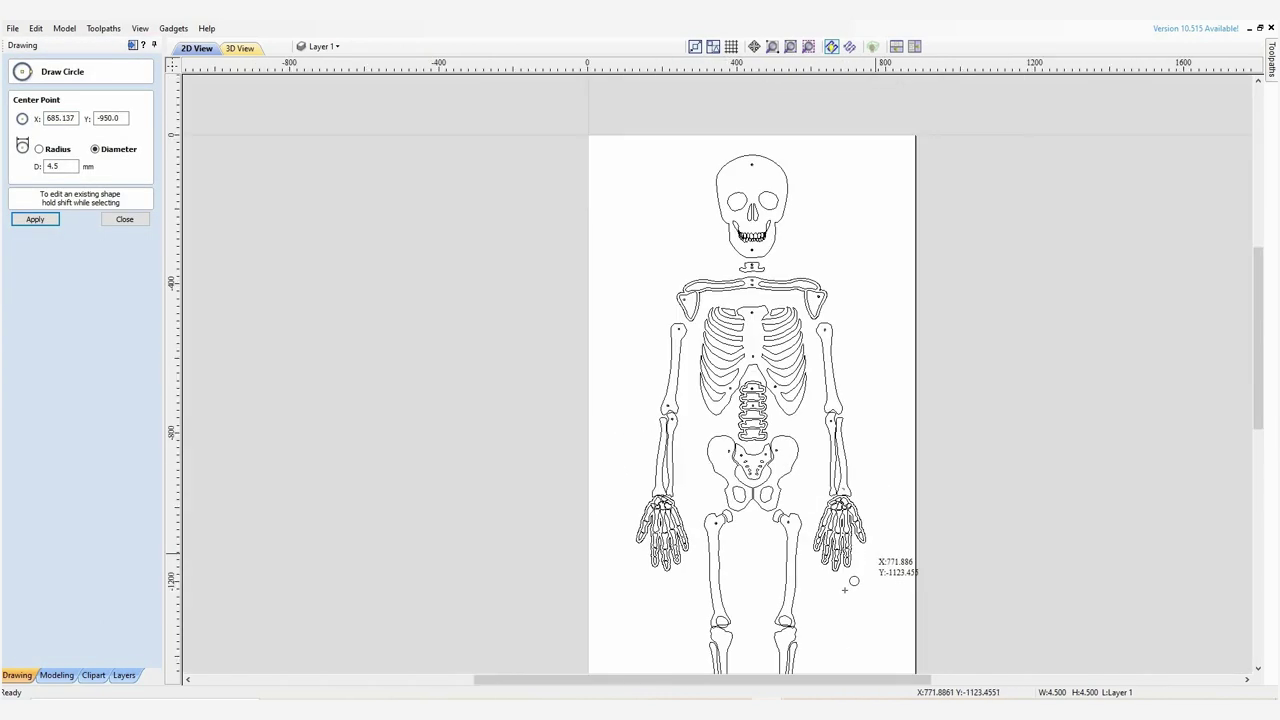
# Draw 4.5 mm circles on both kneecaps and at the lower ends of both thigh bones
pyautogui.scroll(5, 720, 482)
pyautogui.click(719, 482)
pyautogui.click(411, 474)
pyautogui.click(407, 452)
pyautogui.click(730, 438)
pyautogui.press('Escape')
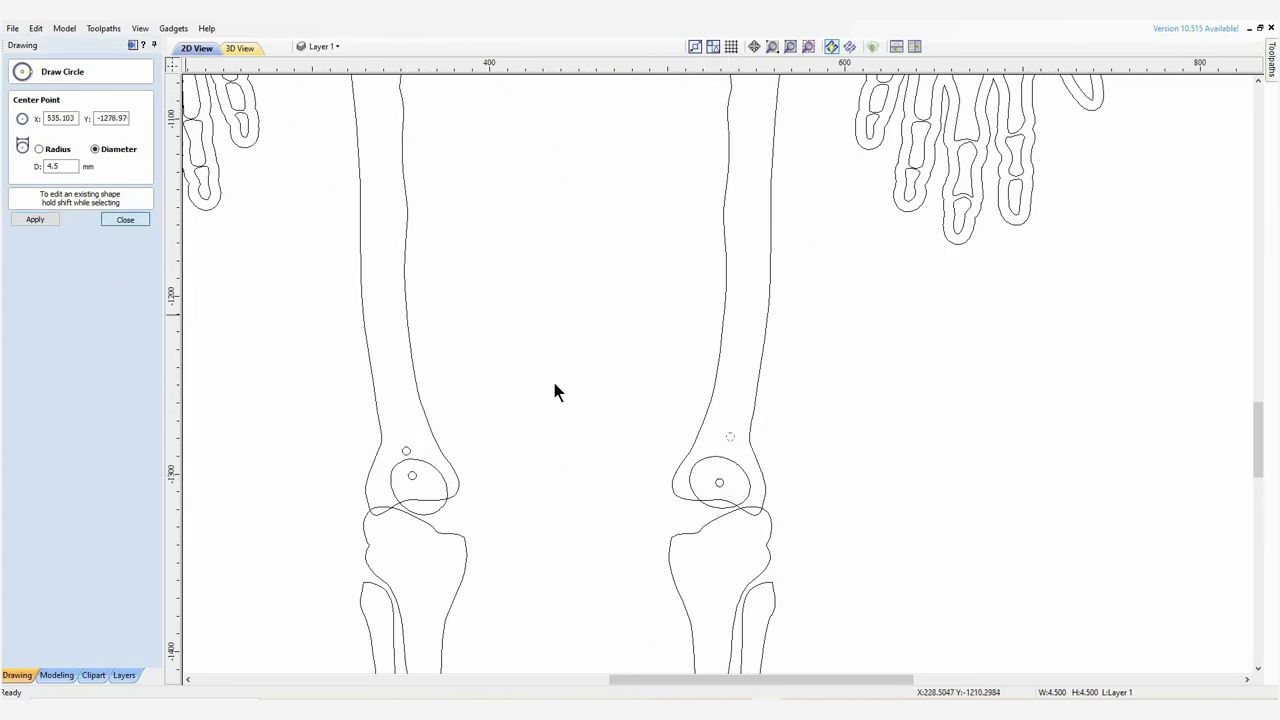
pyautogui.scroll(-5, 752, 480)
pyautogui.scroll(5, 759, 476)
pyautogui.click(759, 480)
pyautogui.click(502, 481)
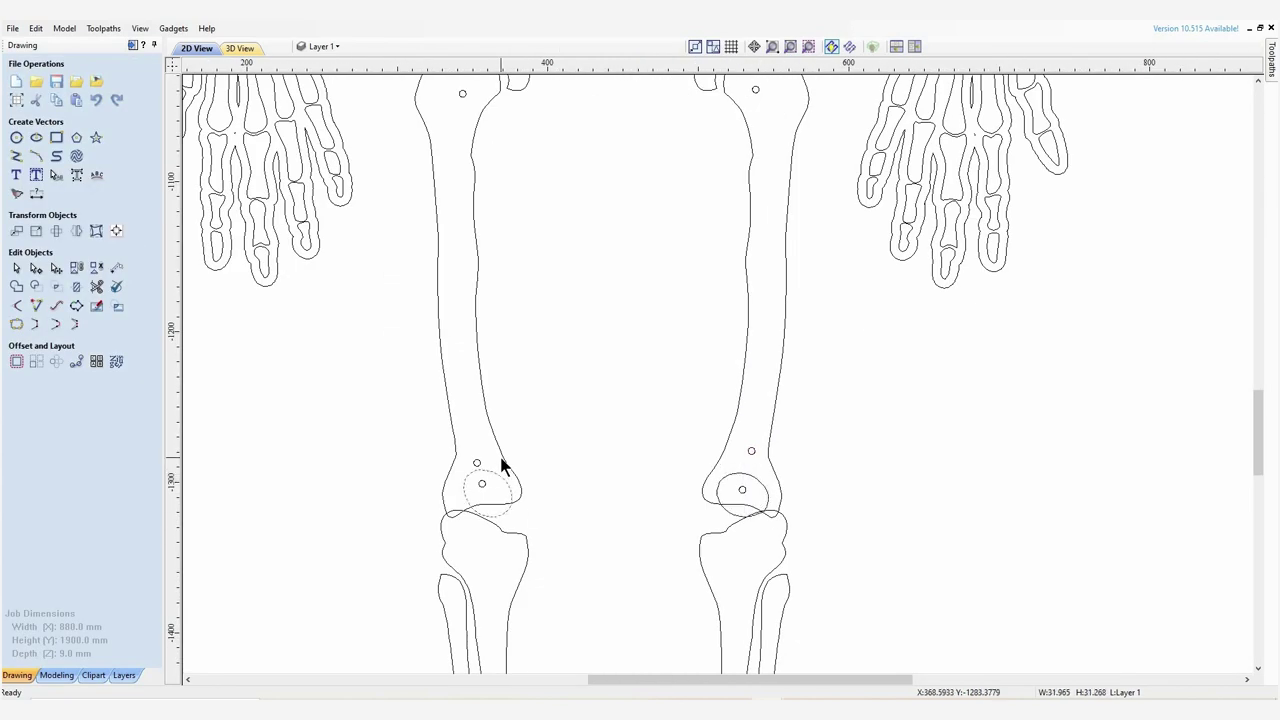
pyautogui.click(505, 505)
pyautogui.scroll(3, 495, 500)
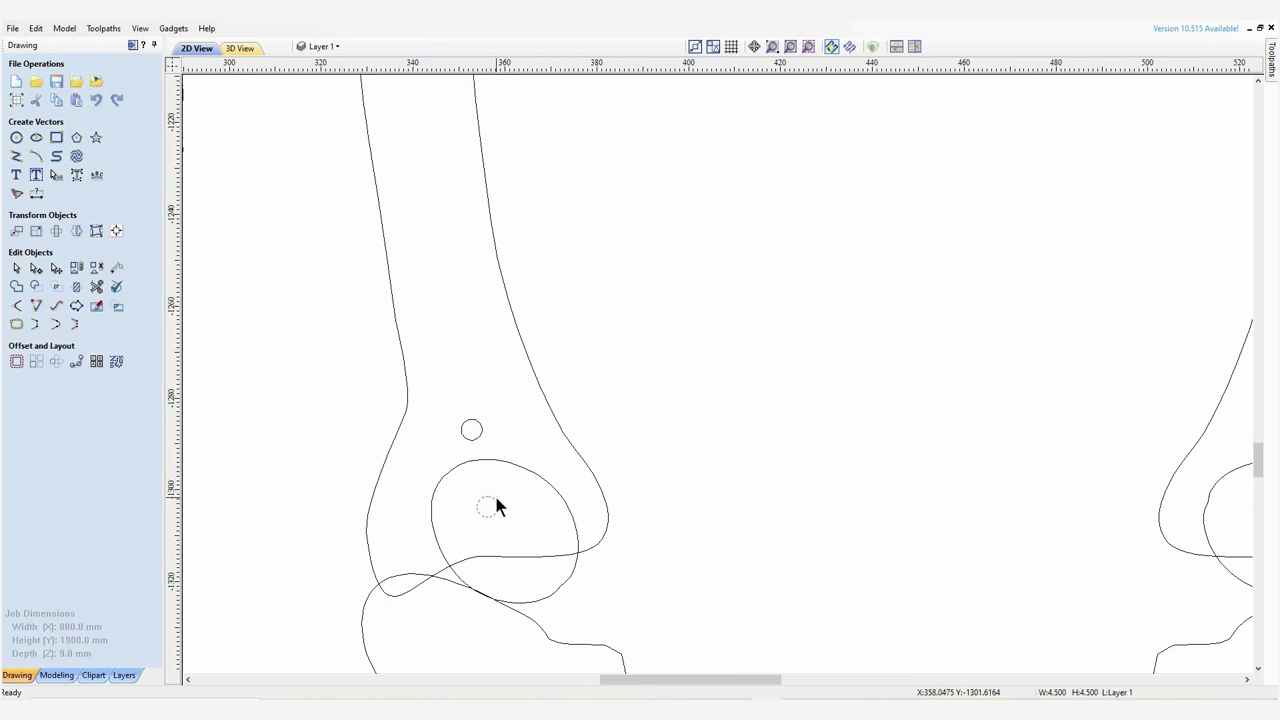
pyautogui.scroll(-3, 872, 548)
pyautogui.scroll(3, 1054, 547)
# Select the right-hand kneecap with its hole, lower leg and foot, and move them down clear of the thigh bone
pyautogui.click(1009, 520)
pyautogui.scroll(-6, 872, 500)
pyautogui.moveTo(930, 548); pyautogui.dragTo(880, 494)
pyautogui.scroll(2, 880, 494)
pyautogui.keyDown('shift'); pyautogui.click(903, 529); pyautogui.keyUp('shift')
pyautogui.scroll(-2, 903, 529)
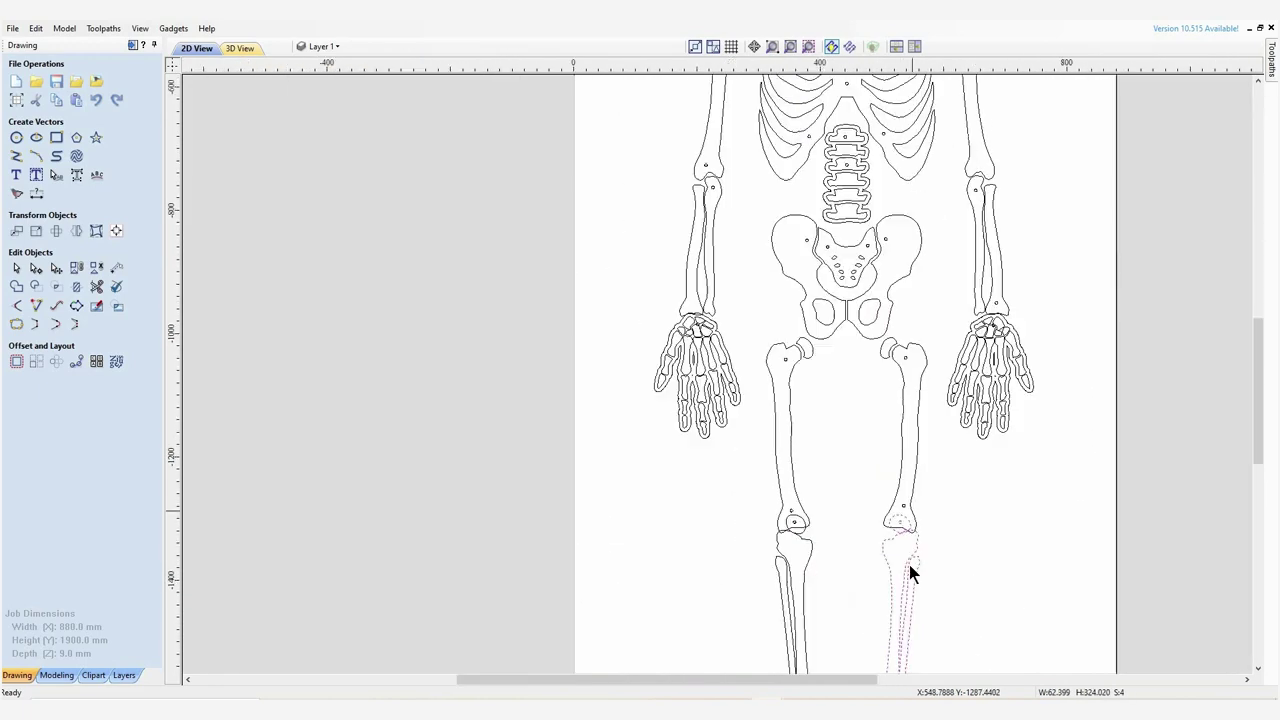
pyautogui.scroll(-2, 909, 564)
pyautogui.scroll(4, 756, 449)
pyautogui.keyDown('shift'); pyautogui.click(725, 426); pyautogui.keyUp('shift')
pyautogui.keyDown('shift'); pyautogui.click(725, 426); pyautogui.keyUp('shift')
pyautogui.press('Down')
pyautogui.press('Down')
pyautogui.click(701, 592)
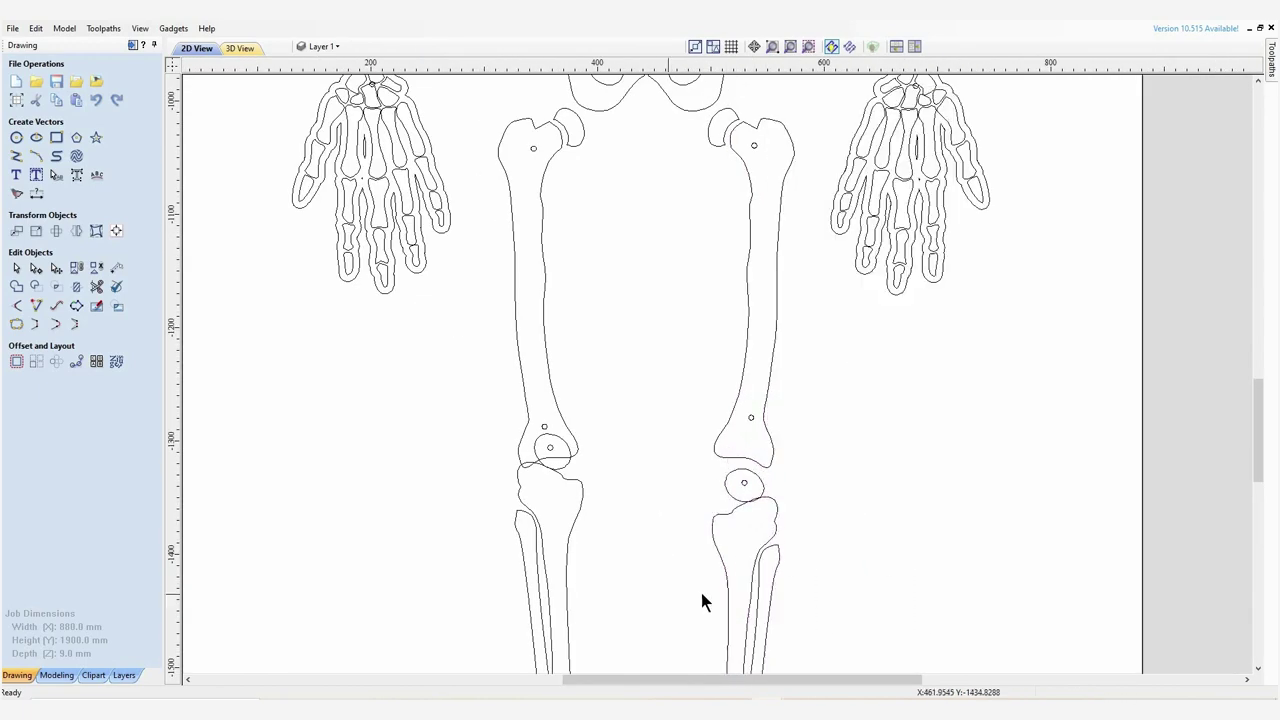
# Select the left-hand kneecap with its hole, lower leg and foot, and move them down clear of the thigh bone
pyautogui.scroll(-3, 650, 530)
pyautogui.scroll(4, 637, 537)
pyautogui.scroll(-2, 680, 600)
pyautogui.click(710, 662)
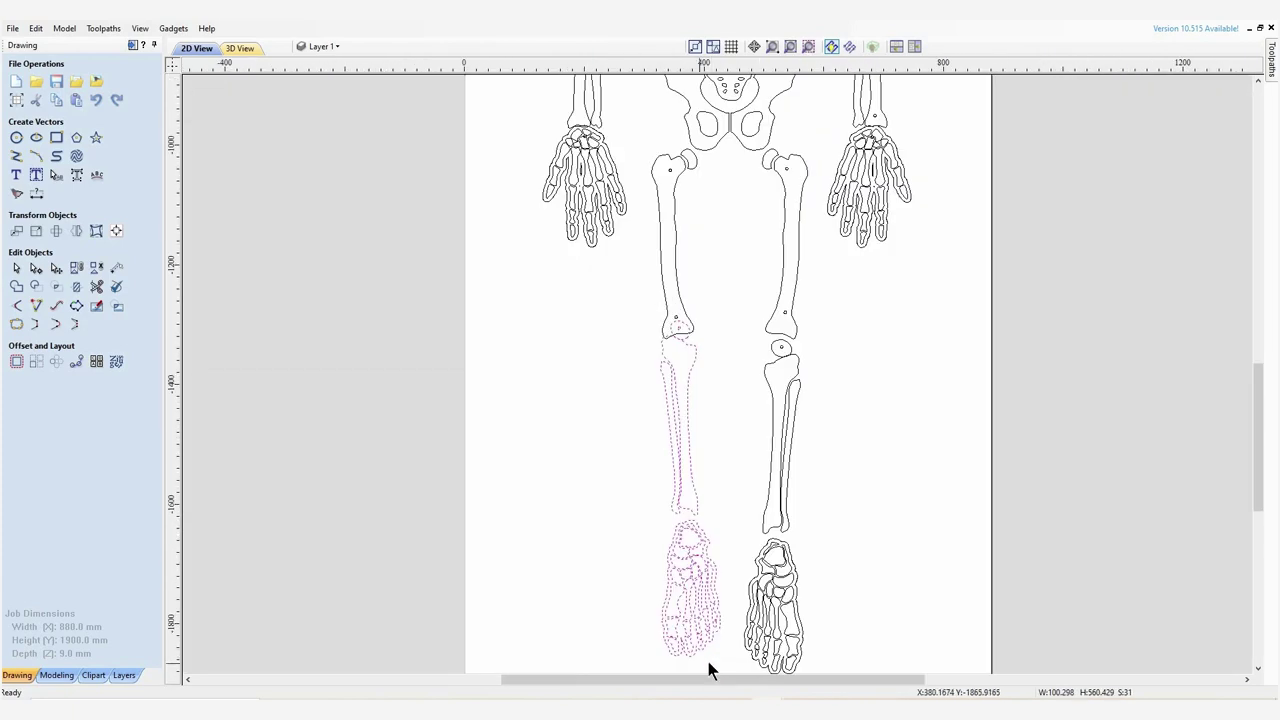
pyautogui.scroll(-3, 760, 450)
pyautogui.scroll(3, 790, 320)
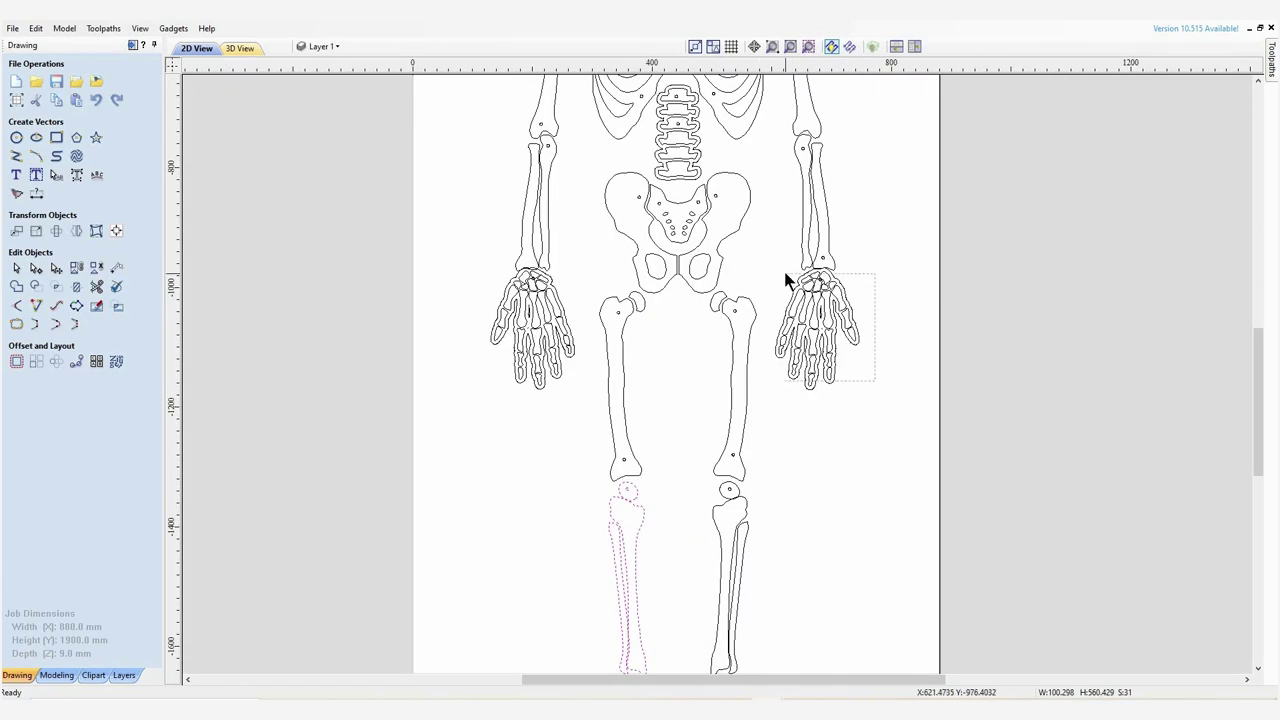
# Nudge the right-hand hand down clear of its forearm and select the opposite hand
pyautogui.click(790, 282)
pyautogui.press('Down')
pyautogui.press('Down')
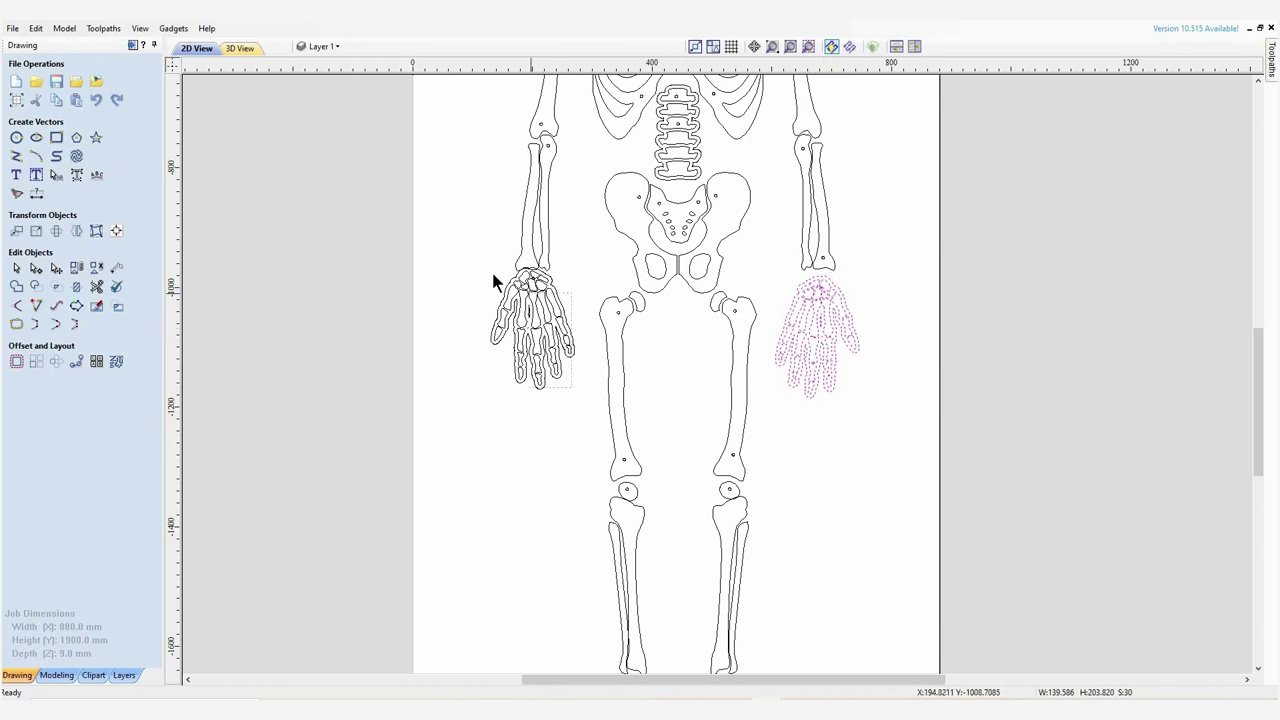
pyautogui.click(490, 288)
# Nudge both forearms slightly down from the upper arms, and select the hole at the right-hand elbow
pyautogui.moveTo(550, 264); pyautogui.dragTo(508, 194)
pyautogui.press('Down')
pyautogui.moveTo(856, 270); pyautogui.dragTo(801, 141)
pyautogui.press('Down')
pyautogui.scroll(3, 803, 151)
pyautogui.click(803, 152)
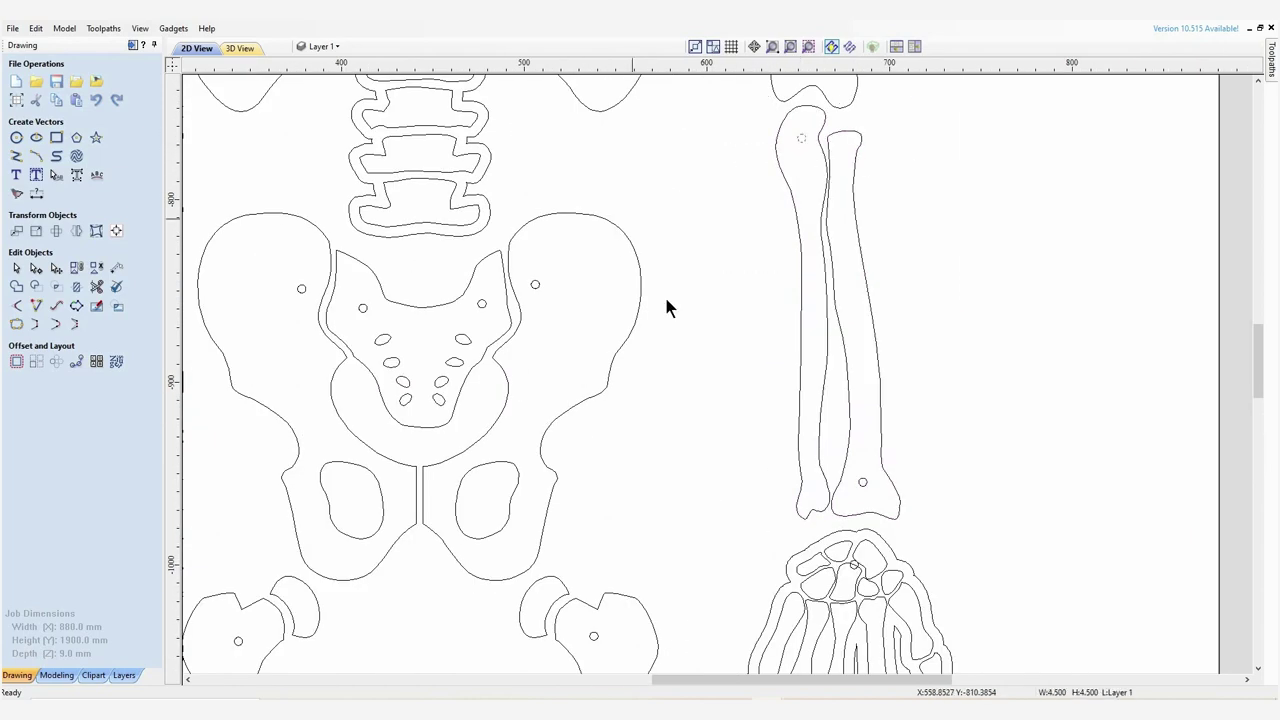
# Scale the entire skeleton proportionally about its centre to a height of 1800 mm
pyautogui.scroll(-6, 744, 431)
pyautogui.scroll(2, 718, 515)
pyautogui.hotkey('ctrl', 'a')
pyautogui.click(36, 231)
pyautogui.moveTo(90, 262); pyautogui.dragTo(19, 258)
pyautogui.write('18')
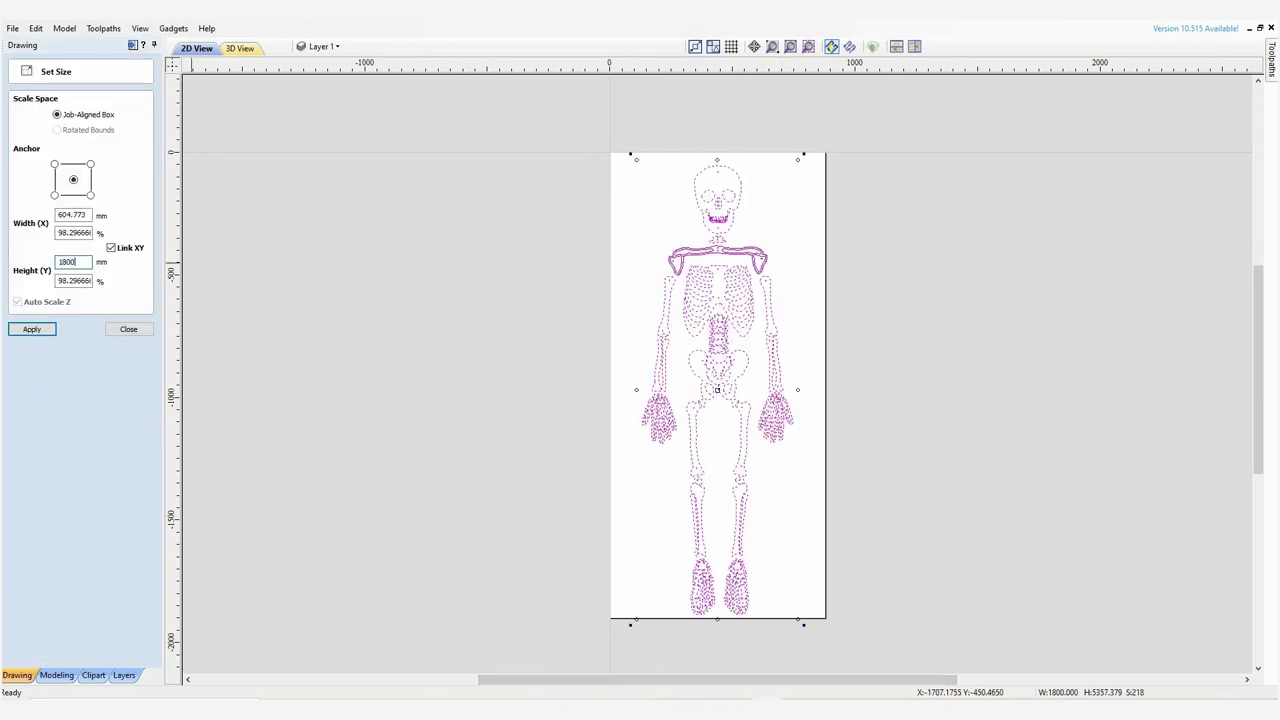
pyautogui.press('Return')
pyautogui.click(125, 330)
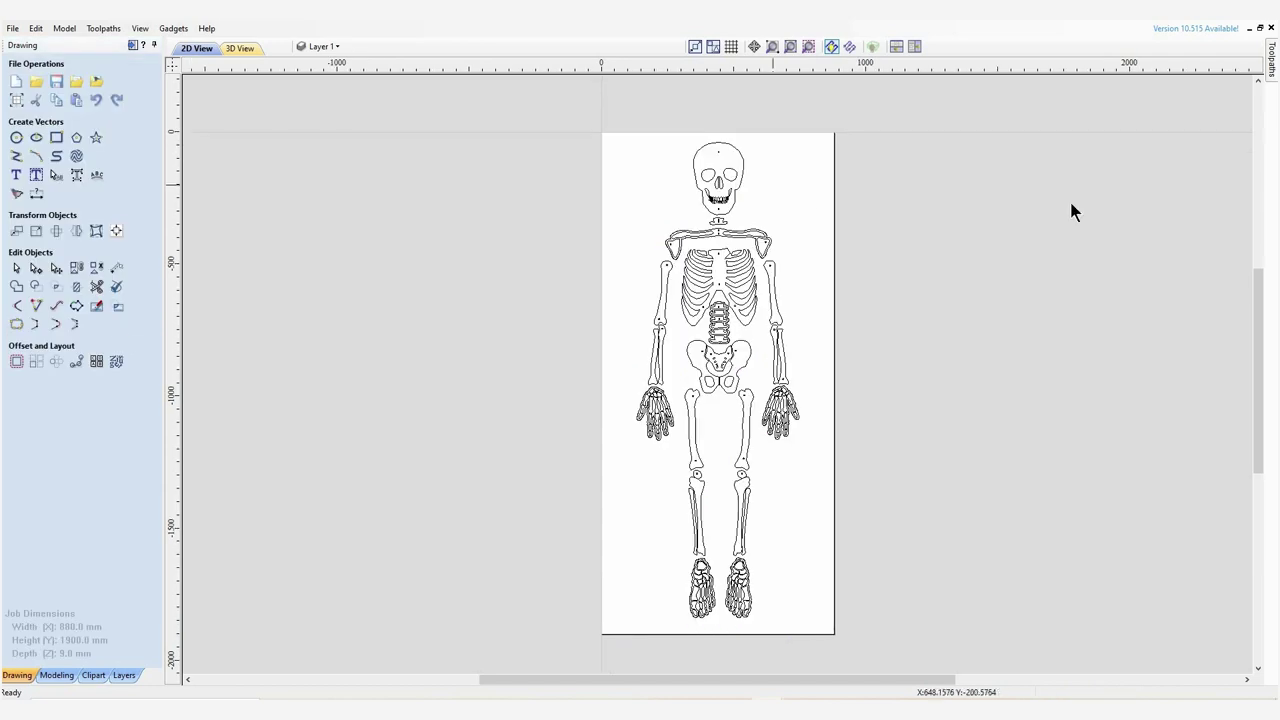
# For the first 2D profile toolpath, select the skull's eye sockets, nose openings and both cheek openings beside the teeth
pyautogui.moveTo(1270, 65)
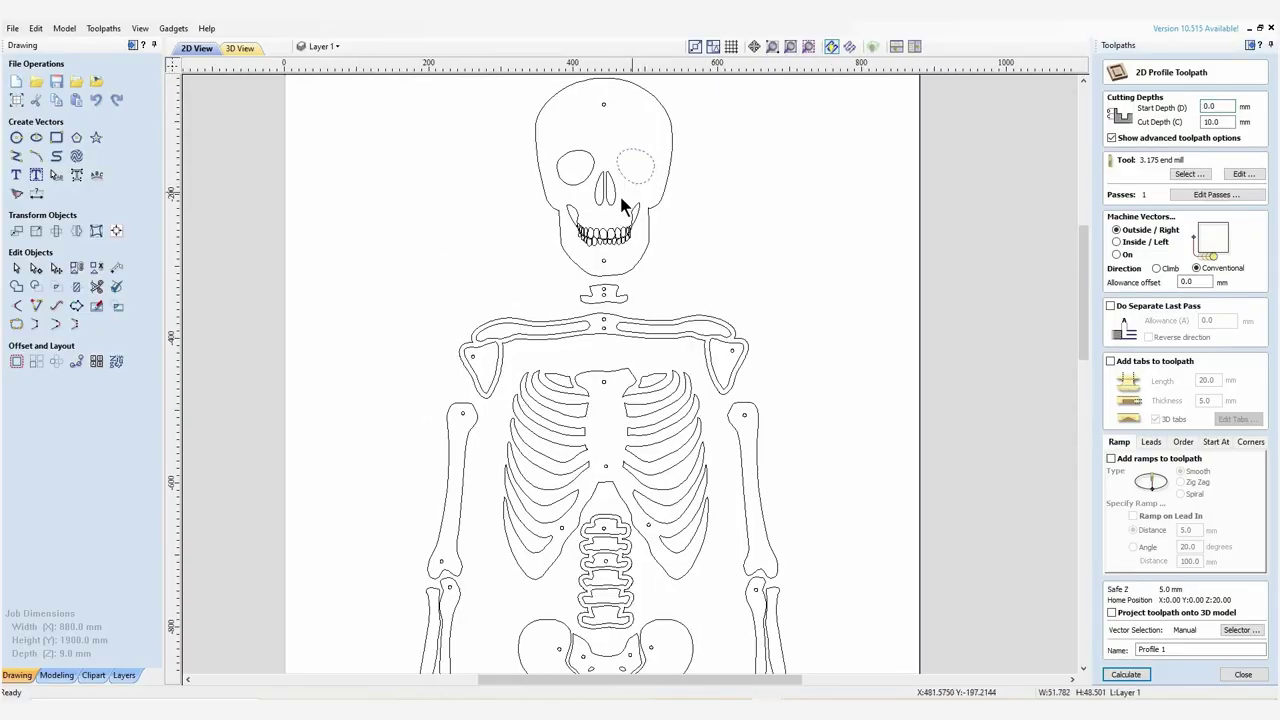
pyautogui.keyDown('shift'); pyautogui.click(608, 198); pyautogui.keyUp('shift')
pyautogui.keyDown('shift'); pyautogui.click(599, 195); pyautogui.keyUp('shift')
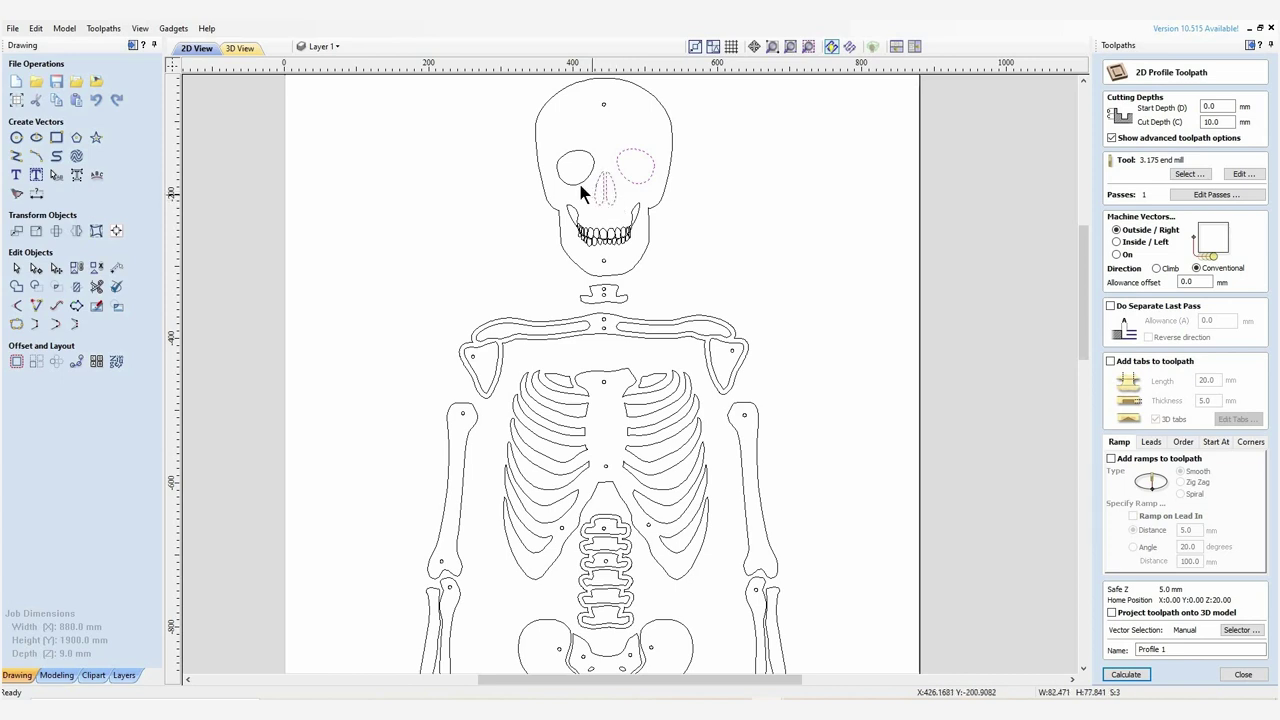
pyautogui.keyDown('shift'); pyautogui.click(580, 185); pyautogui.keyUp('shift')
pyautogui.keyDown('shift'); pyautogui.click(570, 214); pyautogui.keyUp('shift')
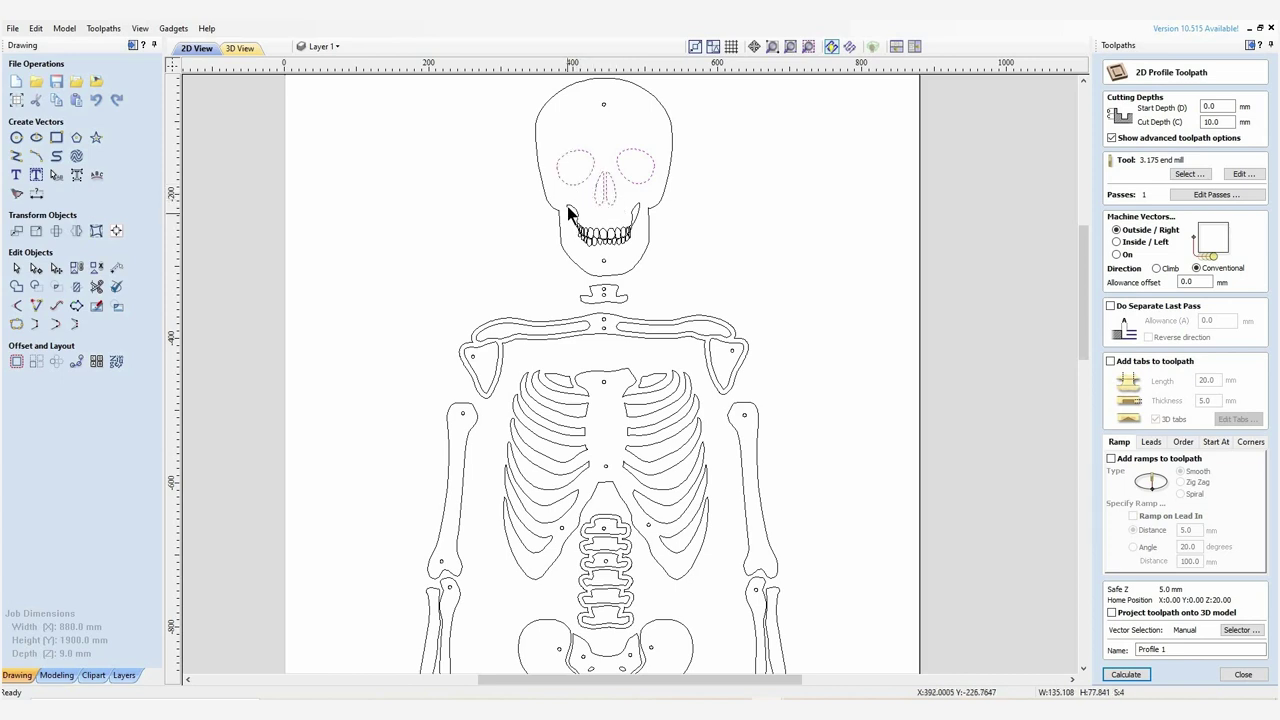
pyautogui.keyDown('shift'); pyautogui.click(638, 212); pyautogui.keyUp('shift')
# Add the connection holes in the skull, neck, collarbone, shoulder blades, right-hand upper arm, breastbone, ribs and spine to the toolpath selection
pyautogui.keyDown('shift'); pyautogui.click(604, 261); pyautogui.keyUp('shift')
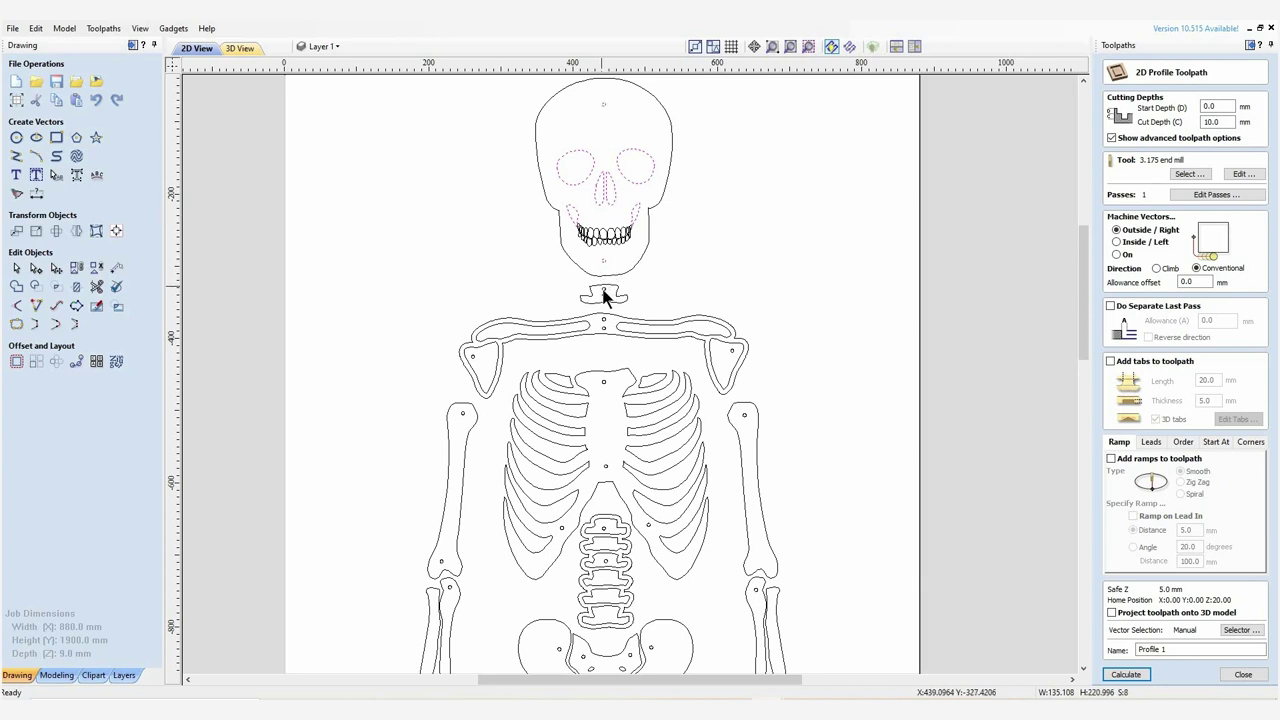
pyautogui.keyDown('shift'); pyautogui.click(603, 293); pyautogui.keyUp('shift')
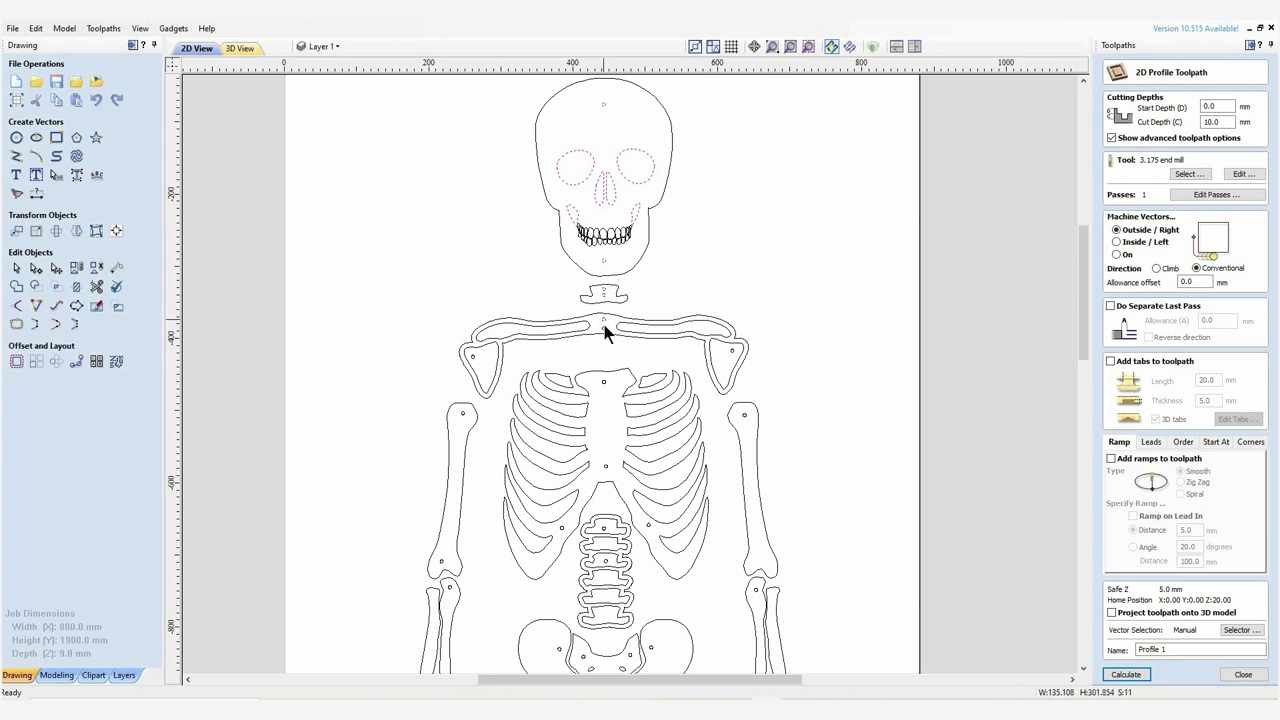
pyautogui.keyDown('shift'); pyautogui.click(604, 328); pyautogui.keyUp('shift')
pyautogui.keyDown('shift'); pyautogui.click(473, 356); pyautogui.keyUp('shift')
pyautogui.keyDown('shift'); pyautogui.click(732, 350); pyautogui.keyUp('shift')
pyautogui.keyDown('shift'); pyautogui.click(744, 415); pyautogui.keyUp('shift')
pyautogui.keyDown('shift'); pyautogui.click(604, 382); pyautogui.keyUp('shift')
pyautogui.keyDown('shift'); pyautogui.click(606, 466); pyautogui.keyUp('shift')
pyautogui.keyDown('shift'); pyautogui.click(562, 528); pyautogui.keyUp('shift')
pyautogui.keyDown('shift'); pyautogui.click(649, 524); pyautogui.keyUp('shift')
pyautogui.keyDown('shift'); pyautogui.click(605, 561); pyautogui.keyUp('shift')
# Add the pelvis and sacrum connection holes, the small sacrum openings and both large pelvic openings to the toolpath selection
pyautogui.scroll(-2, 609, 562)
pyautogui.scroll(4, 572, 650)
pyautogui.keyDown('shift'); pyautogui.click(669, 493); pyautogui.keyUp('shift')
pyautogui.keyDown('shift'); pyautogui.click(736, 567); pyautogui.keyUp('shift')
pyautogui.keyDown('shift'); pyautogui.click(764, 489); pyautogui.keyUp('shift')
pyautogui.keyDown('shift'); pyautogui.click(809, 473); pyautogui.keyUp('shift')
pyautogui.scroll(-4, 707, 468)
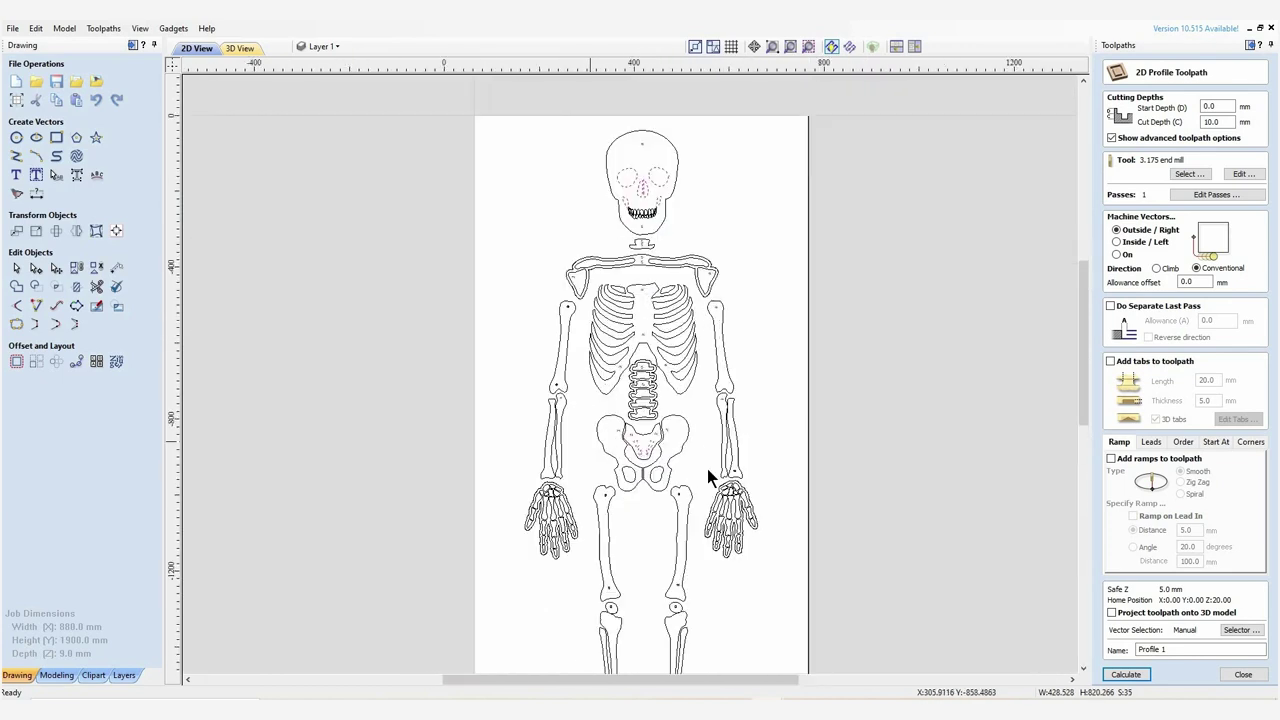
# Add the connection holes in the forearms, hands and upper ends of the thigh bones to the toolpath selection
pyautogui.scroll(3, 616, 462)
pyautogui.keyDown('shift'); pyautogui.click(842, 342); pyautogui.keyUp('shift')
pyautogui.scroll(4, 849, 481)
pyautogui.keyDown('shift'); pyautogui.click(746, 458); pyautogui.keyUp('shift')
pyautogui.keyDown('shift'); pyautogui.click(484, 566); pyautogui.keyUp('shift')
pyautogui.keyDown('shift'); pyautogui.click(258, 205); pyautogui.keyUp('shift')
pyautogui.keyDown('shift'); pyautogui.click(440, 580); pyautogui.keyUp('shift')
pyautogui.scroll(-3, 582, 601)
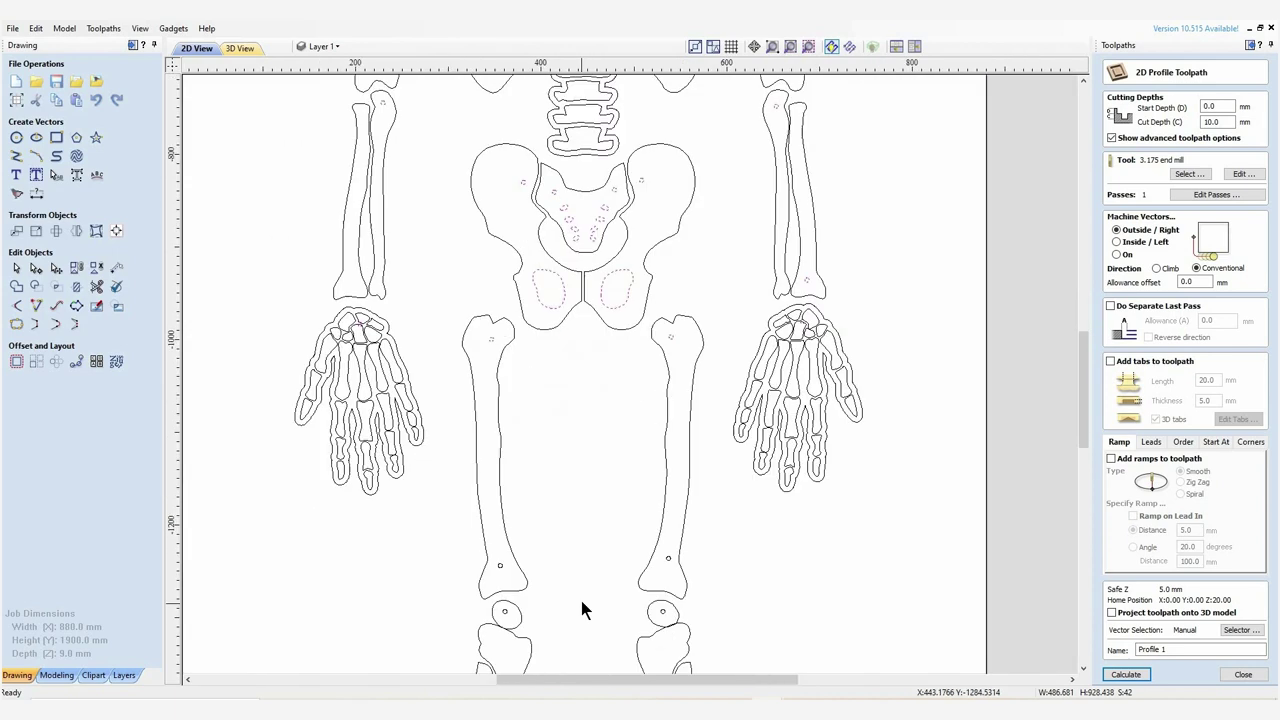
# Add both kneecap holes and the holes at the lower ends of both thigh bones to the toolpath selection
pyautogui.keyDown('shift'); pyautogui.click(505, 611); pyautogui.keyUp('shift')
pyautogui.keyDown('shift'); pyautogui.click(500, 565); pyautogui.keyUp('shift')
pyautogui.keyDown('shift'); pyautogui.click(663, 611); pyautogui.keyUp('shift')
pyautogui.keyDown('shift'); pyautogui.click(668, 558); pyautogui.keyUp('shift')
pyautogui.scroll(-4, 657, 580)
pyautogui.scroll(2, 637, 463)
# Enable 3D tabs 20 mm long and 5 mm thick, placing them on the eye sockets and both large pelvic openings
pyautogui.click(1111, 361)
pyautogui.click(1237, 419)
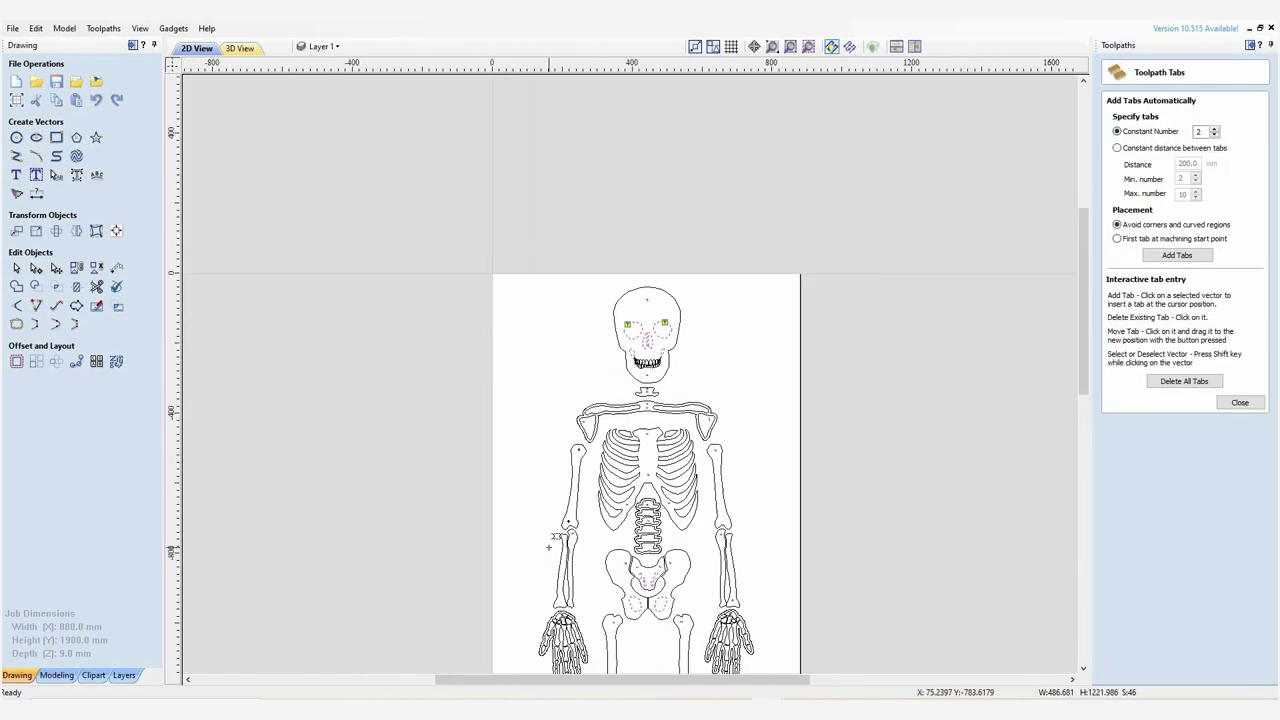
pyautogui.scroll(4, 645, 610)
pyautogui.click(1240, 402)
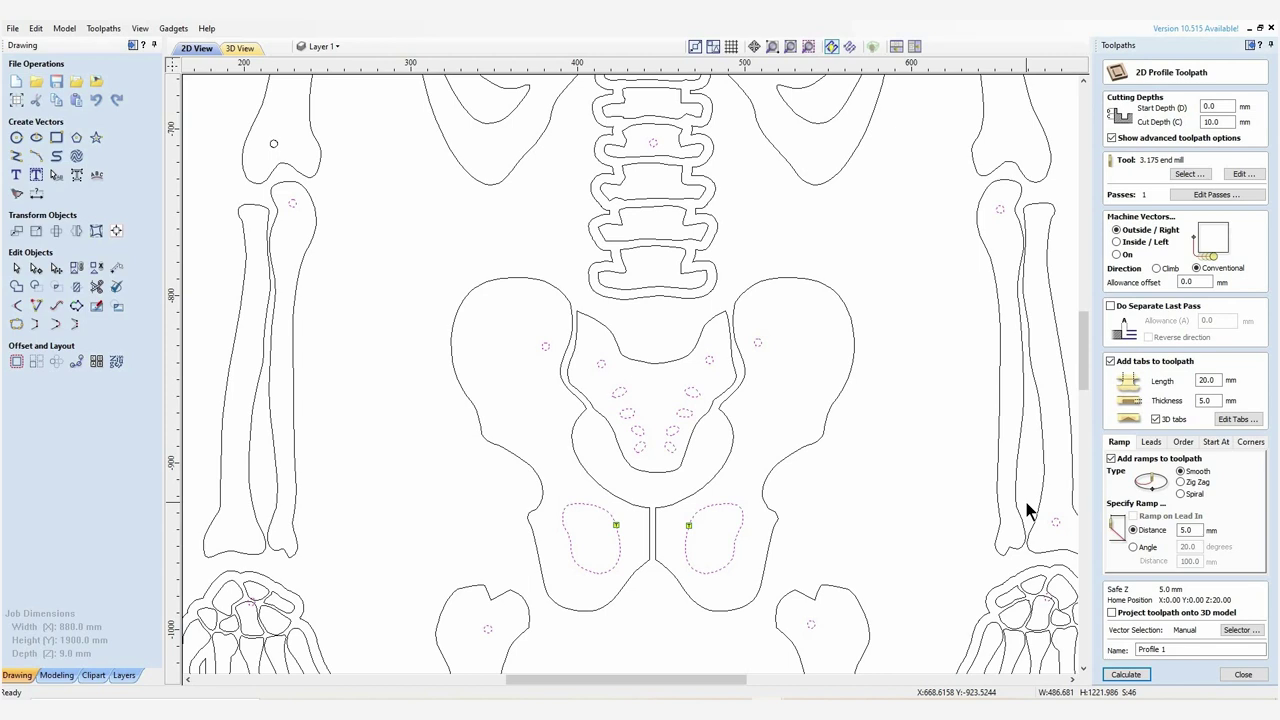
# Calculate the Profile 1 toolpath with smooth 5 mm ramps and a 10 mm cut depth, and preview its cuts in 3D
pyautogui.click(1126, 674)
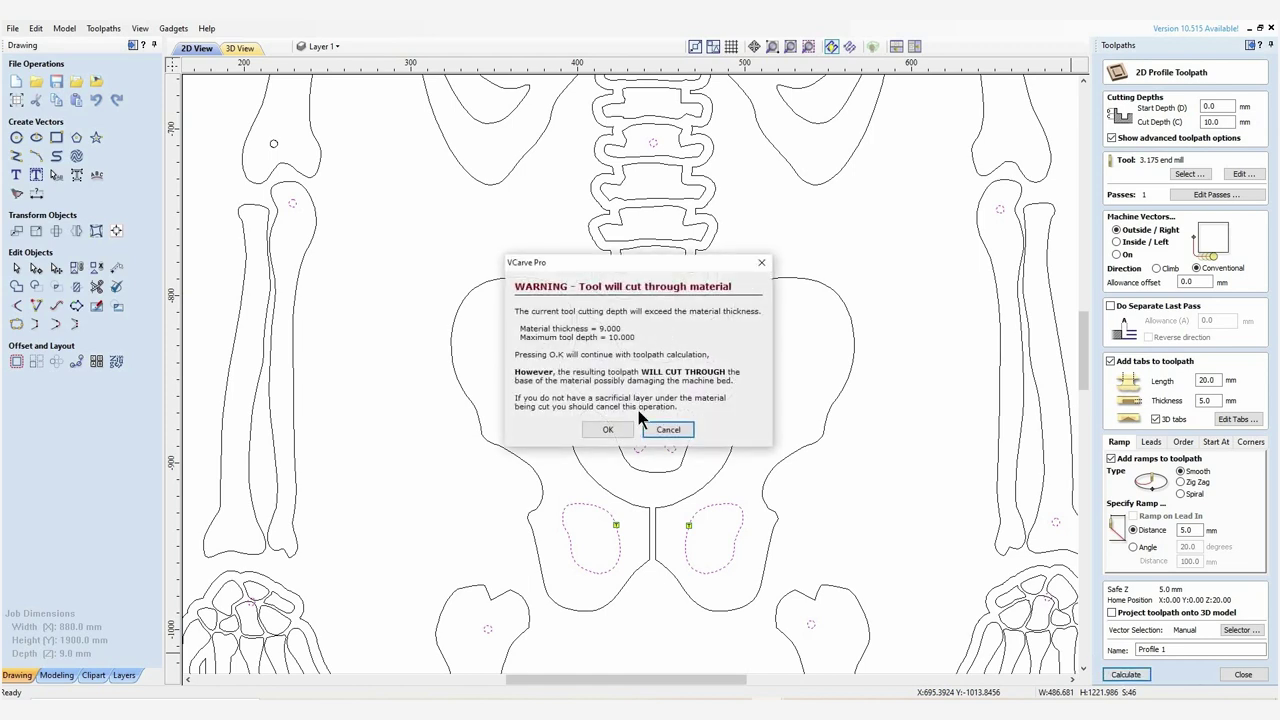
pyautogui.click(628, 430)
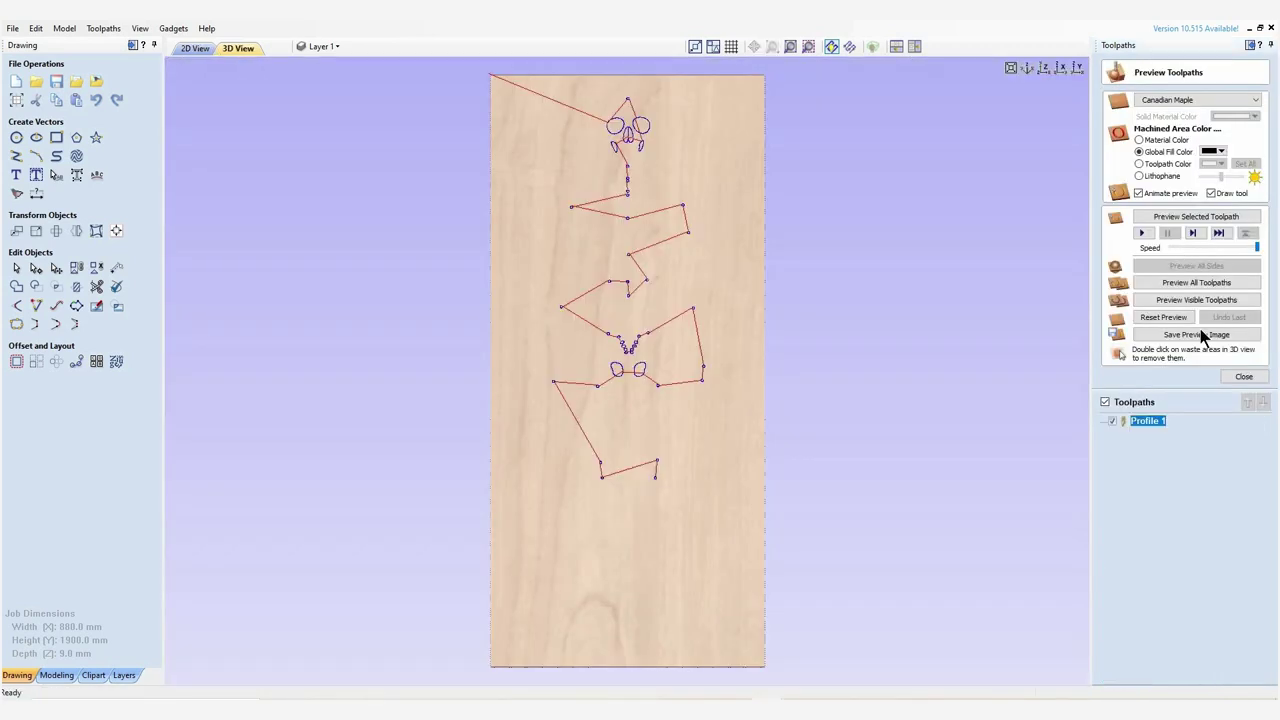
pyautogui.click(1187, 284)
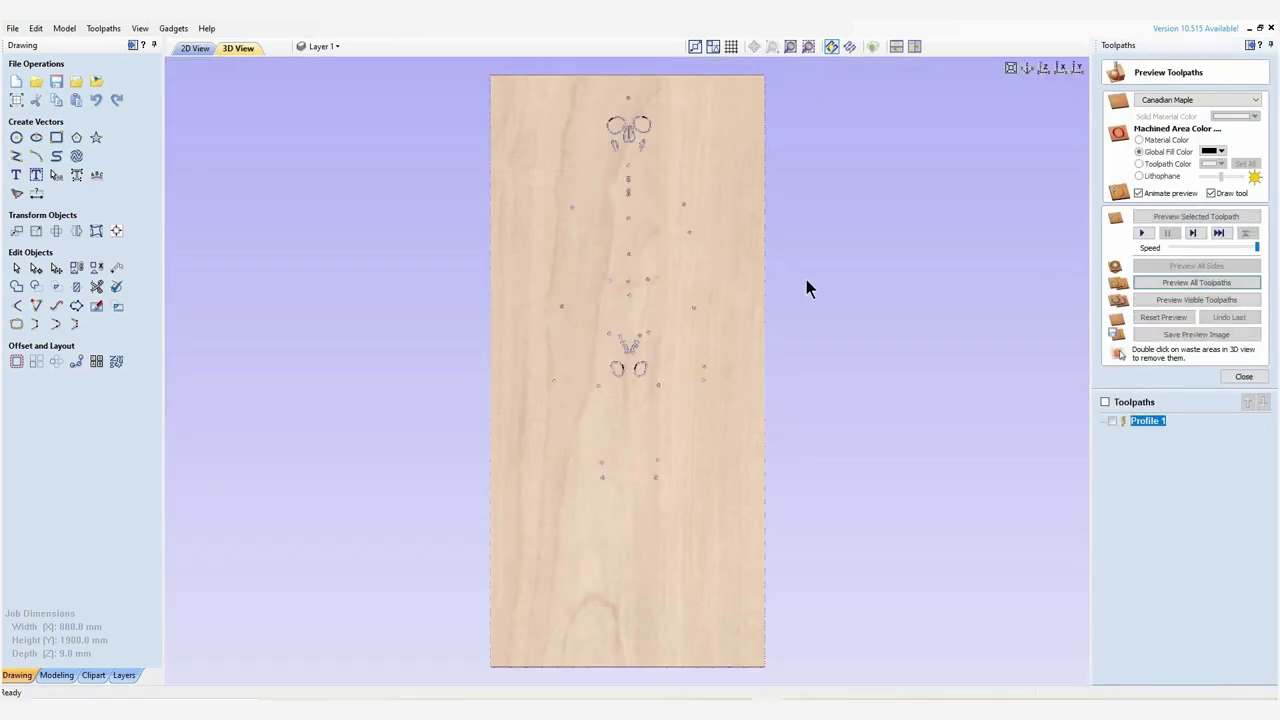
pyautogui.scroll(5, 674, 201)
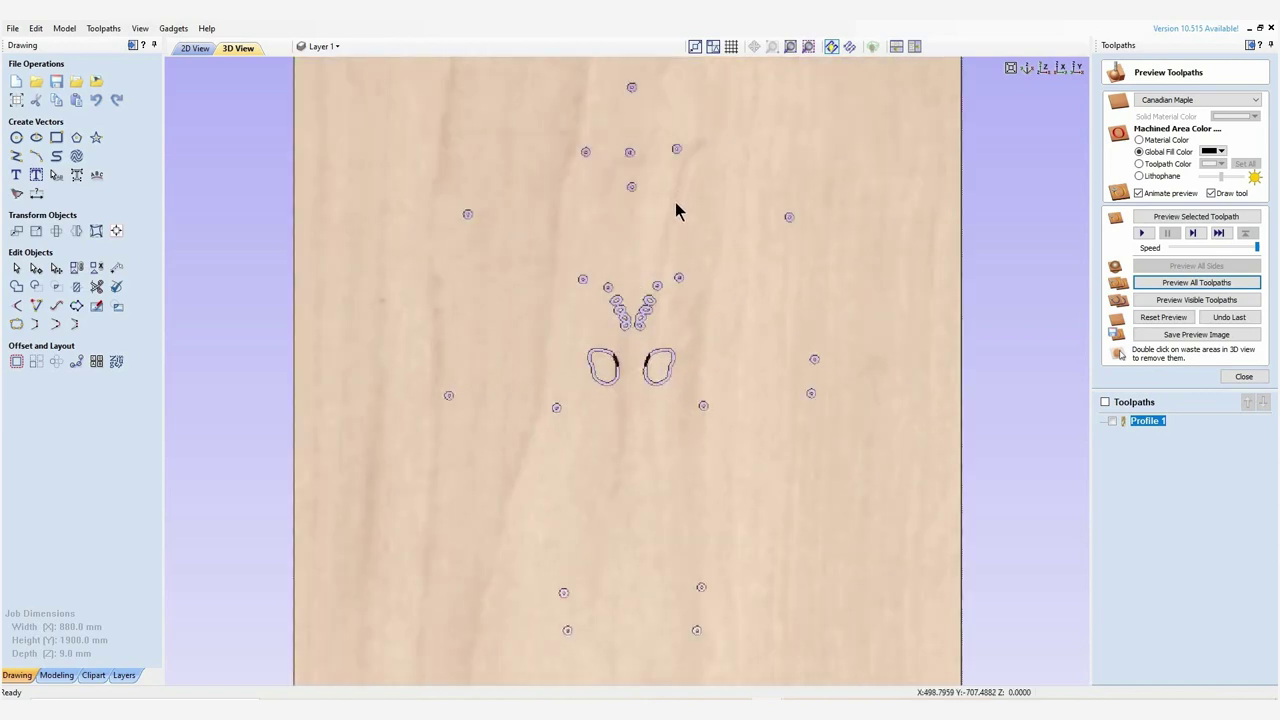
pyautogui.scroll(-6, 363, 214)
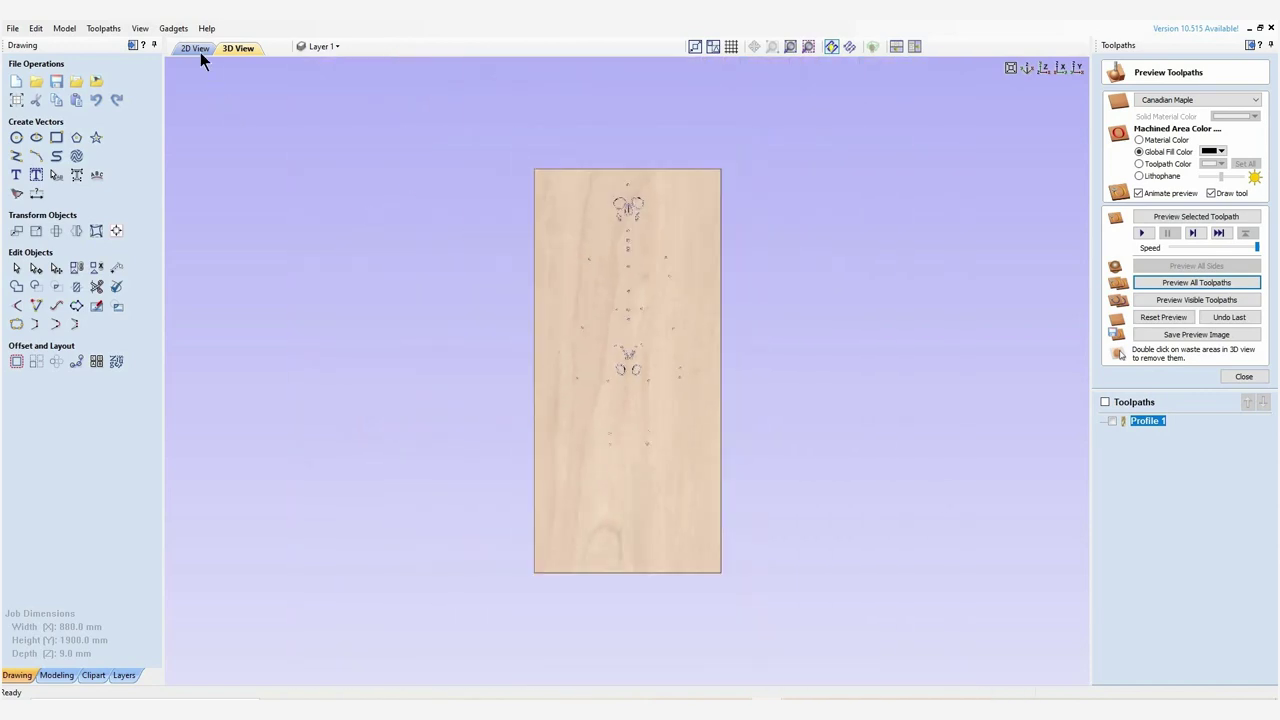
pyautogui.click(195, 48)
pyautogui.scroll(-3, 991, 371)
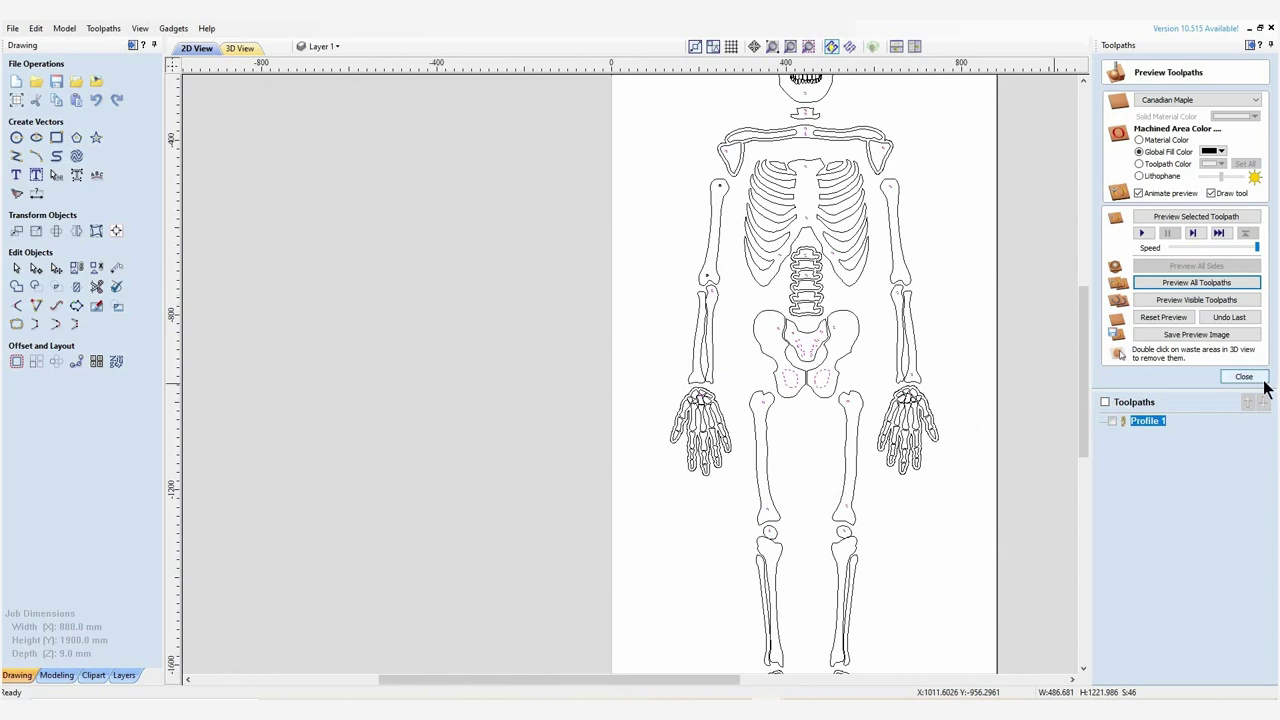
pyautogui.click(1243, 377)
pyautogui.scroll(-2, 951, 377)
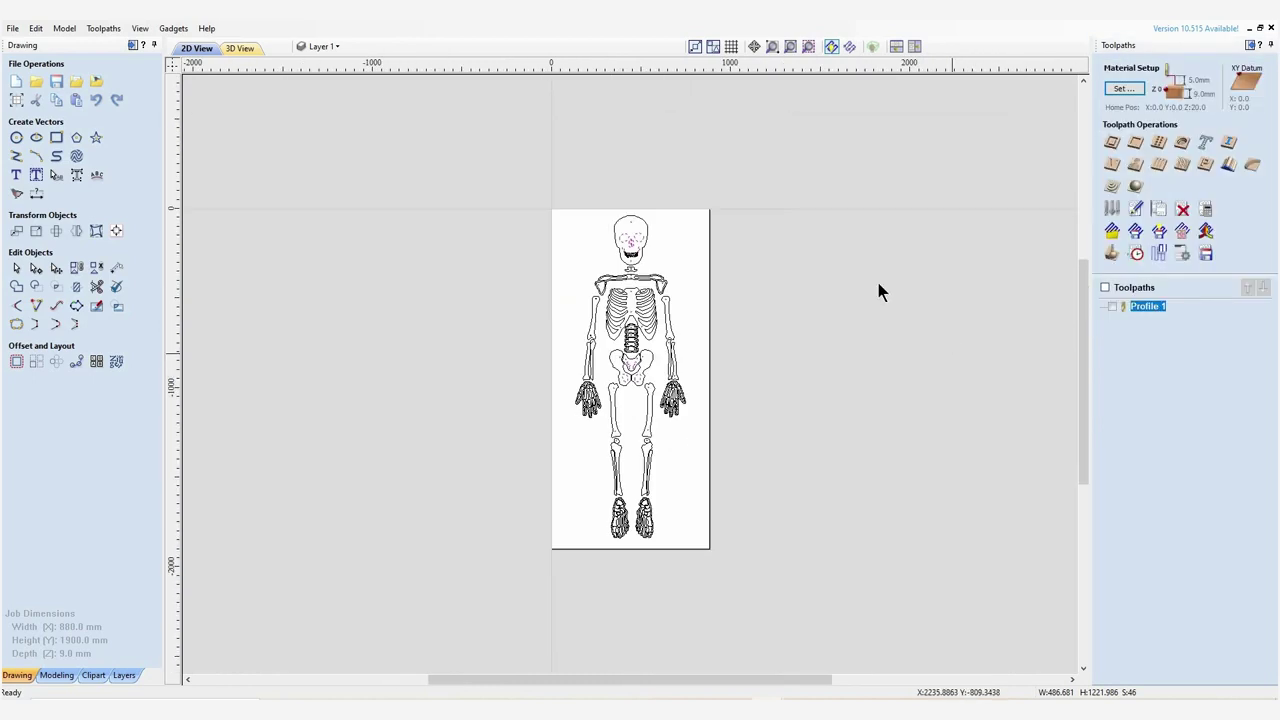
pyautogui.scroll(2, 709, 370)
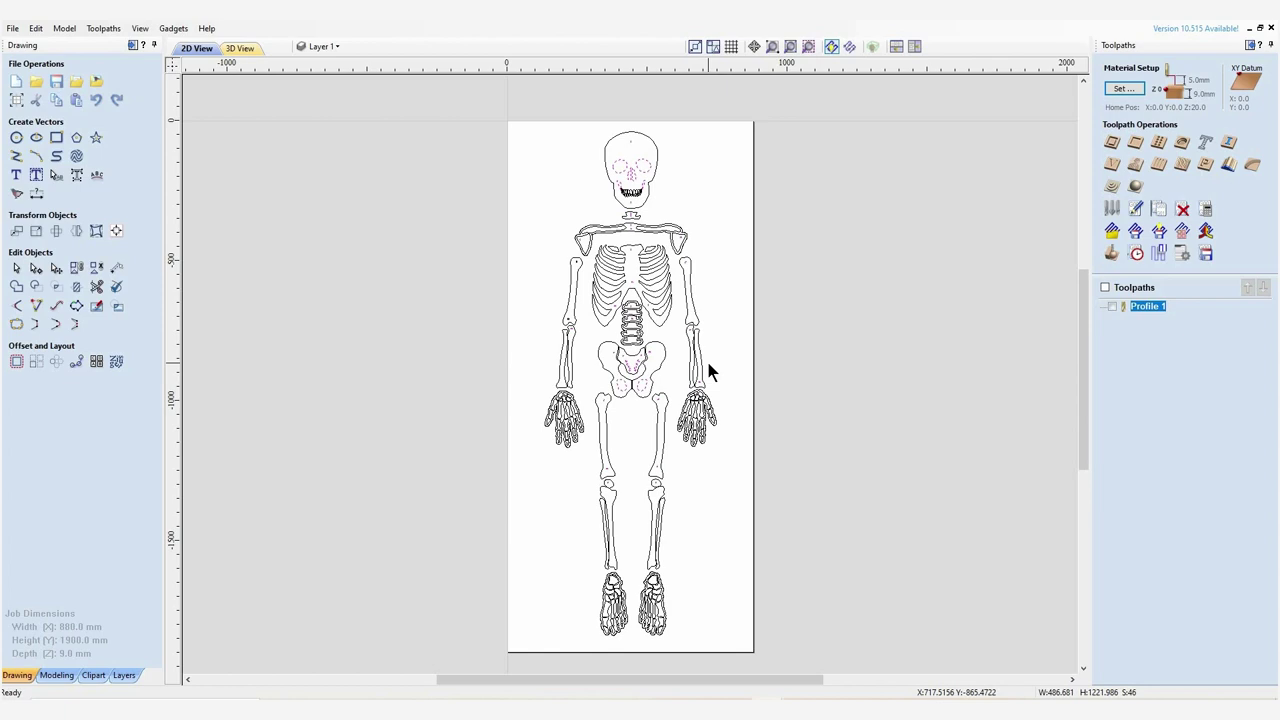
pyautogui.click(1112, 142)
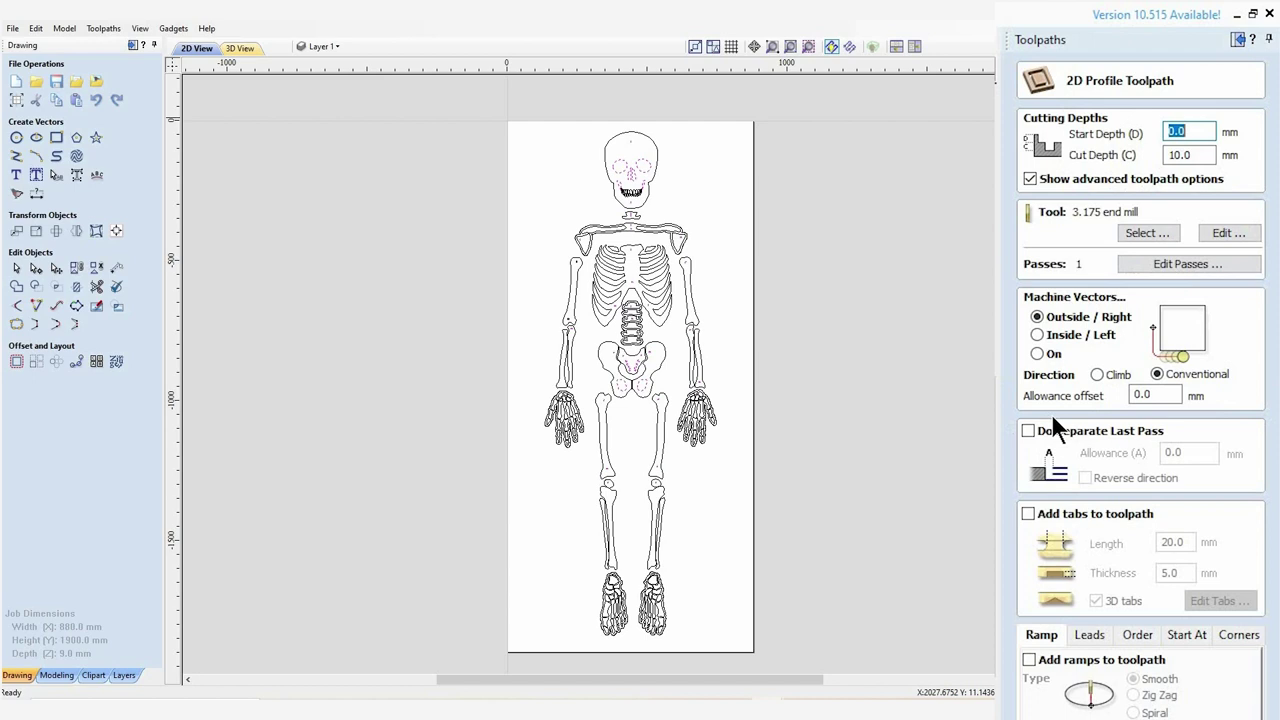
pyautogui.scroll(-8, 1051, 413)
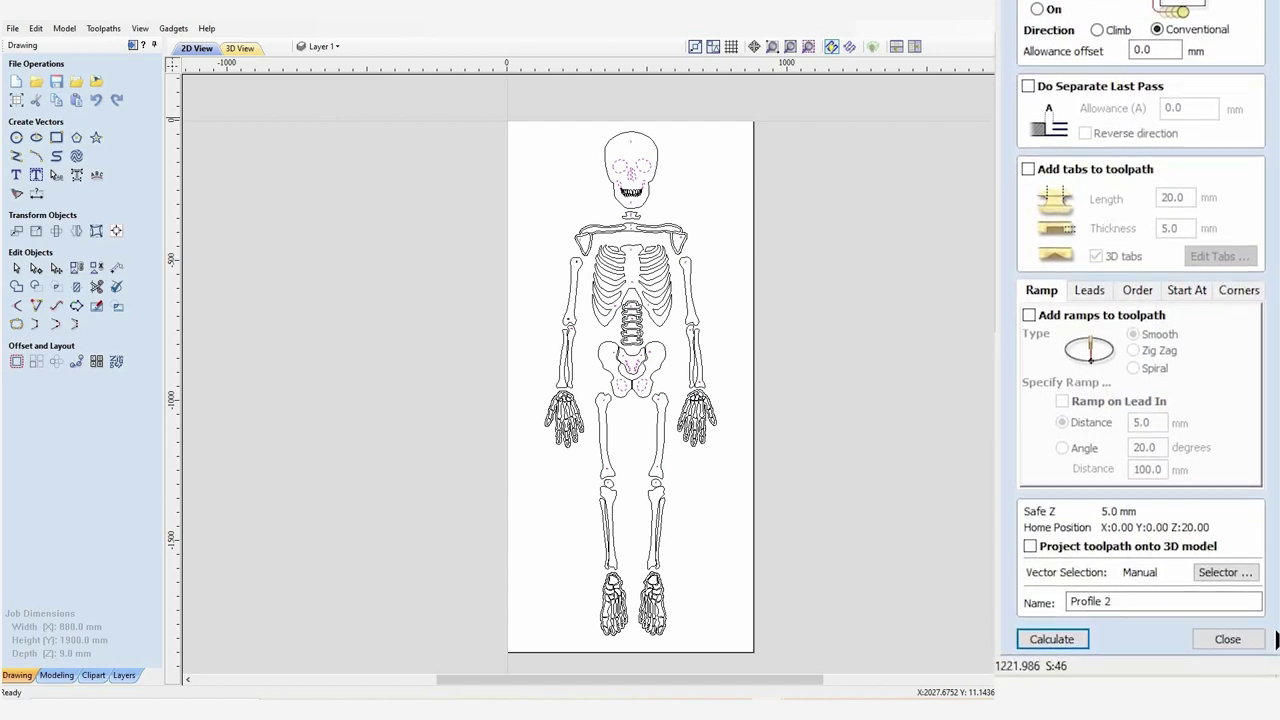
pyautogui.click(1227, 639)
# Change the Profile 1 toolpath to machine inside/left of its vectors, recalculate it and return to the 2D drawing
pyautogui.doubleClick(1084, 87)
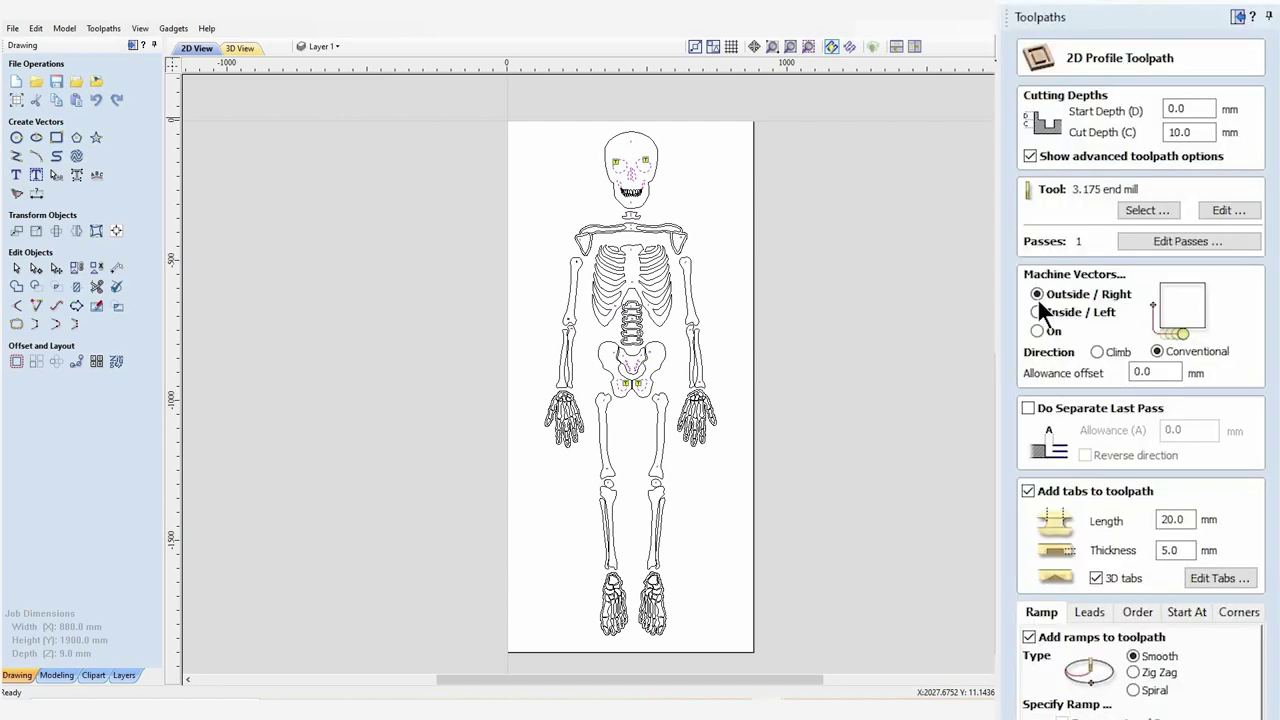
pyautogui.click(1036, 311)
pyautogui.scroll(-7, 1036, 500)
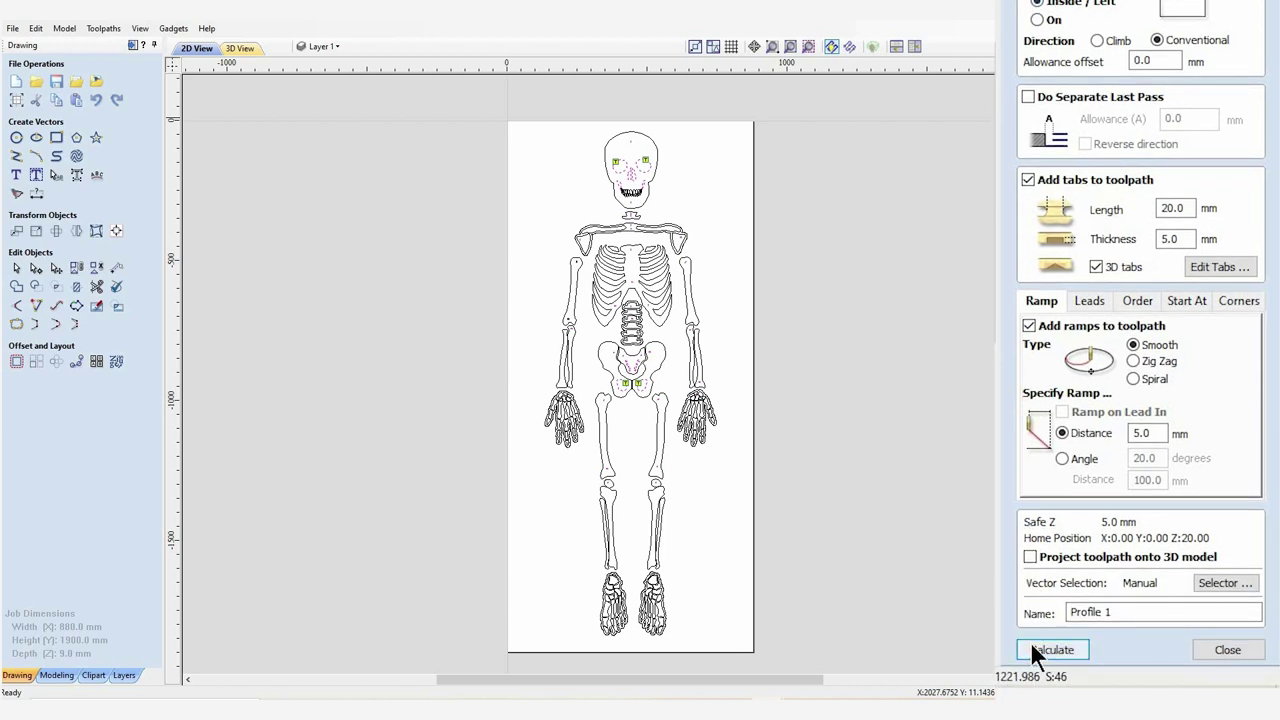
pyautogui.click(1032, 646)
pyautogui.click(626, 430)
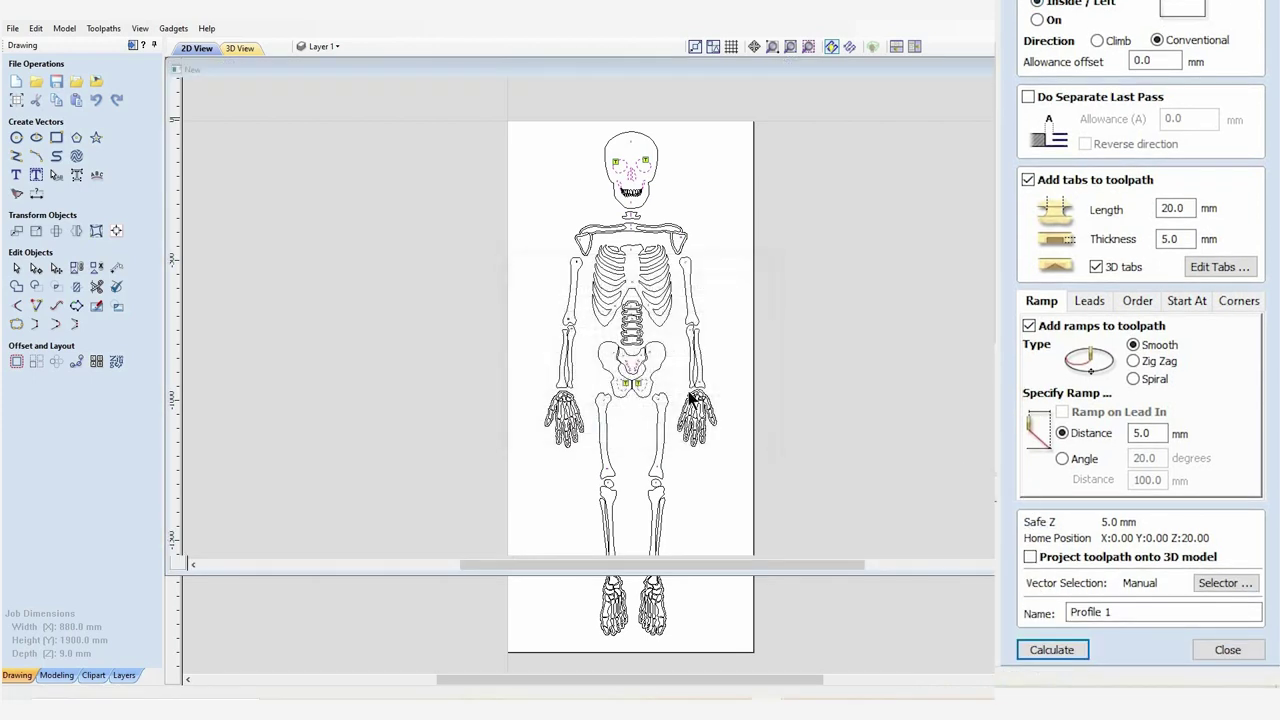
pyautogui.click(1081, 526)
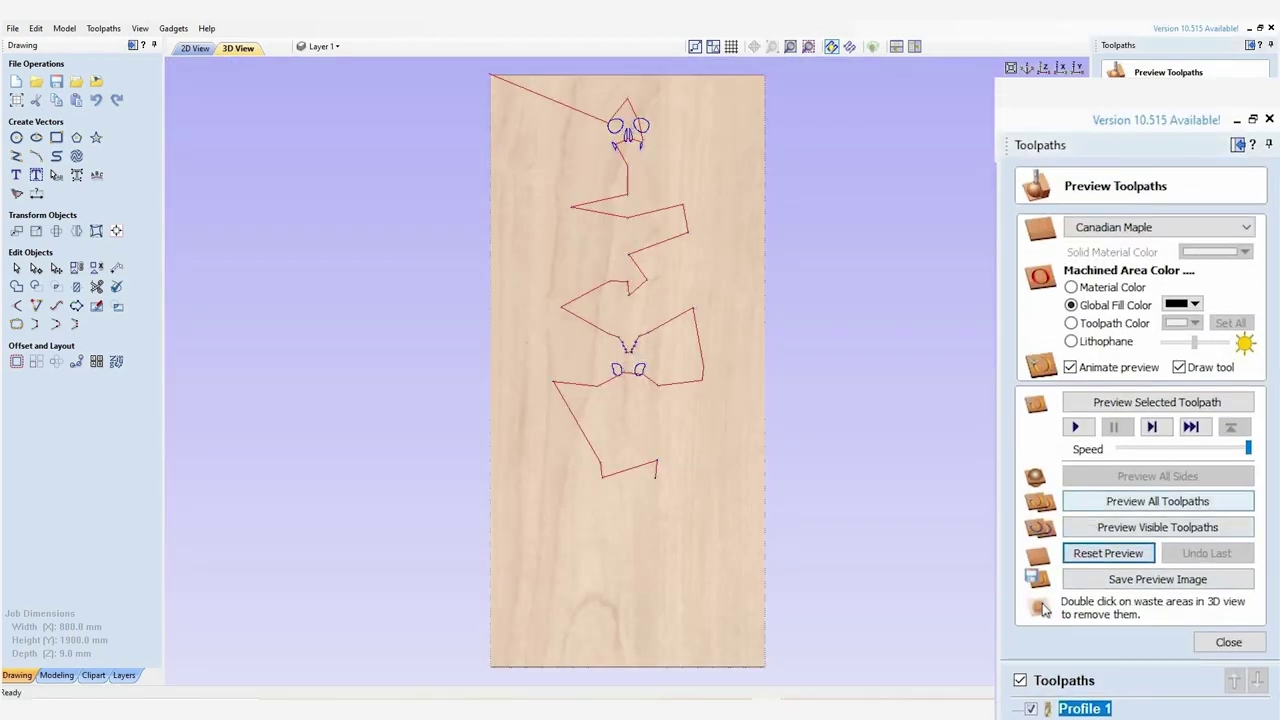
pyautogui.click(195, 48)
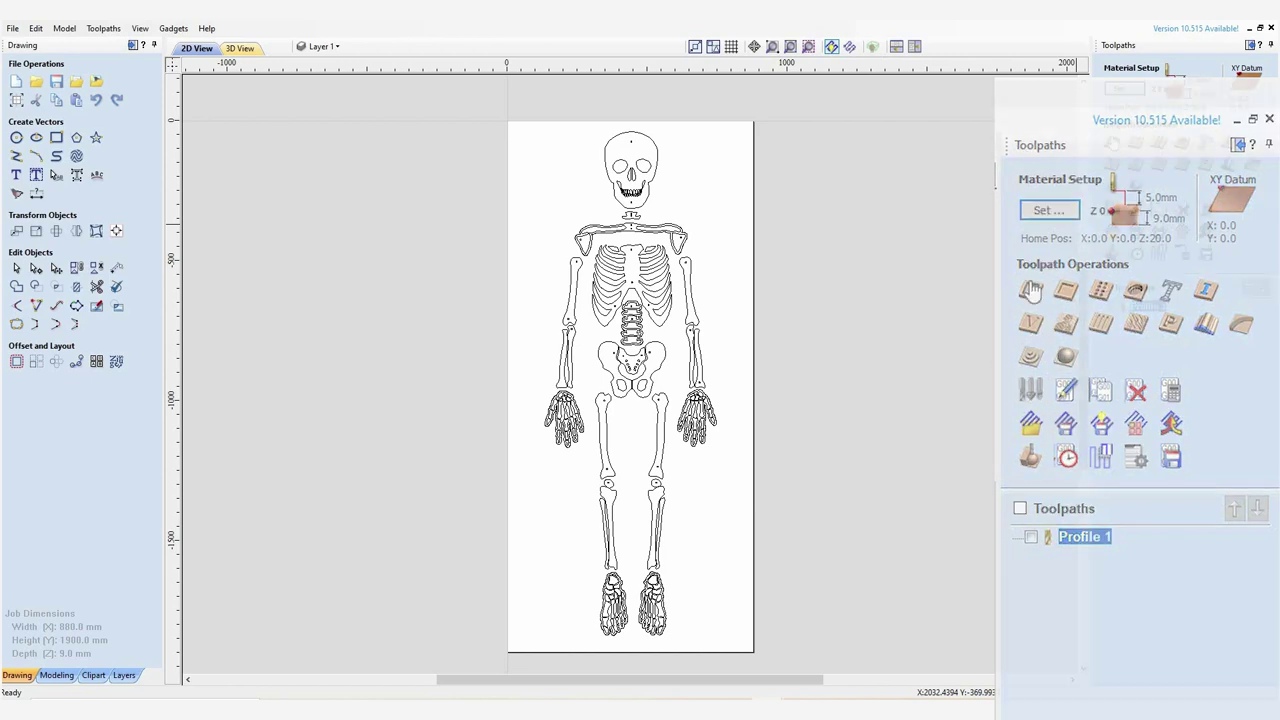
# Set up Profile 2 to cut on the vectors with the 10mm 60 degree RENNIE red v cutter and 5 mm ramp plunge moves
pyautogui.click(1112, 145)
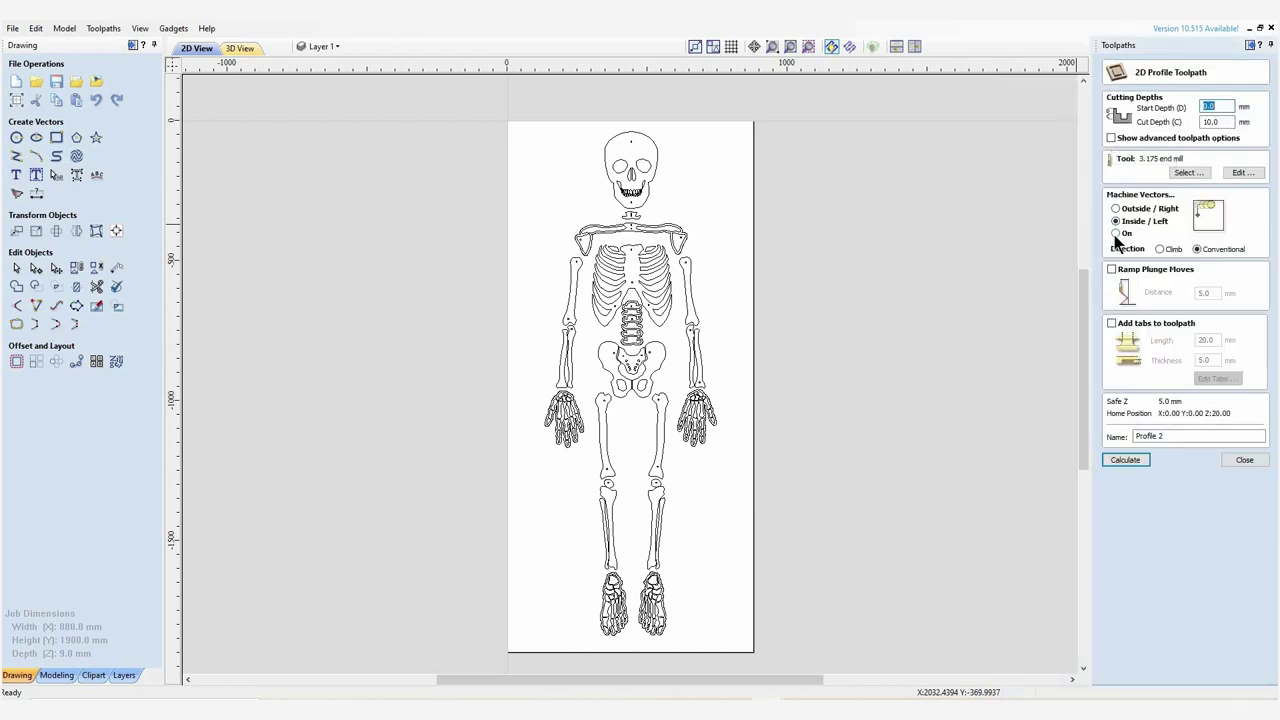
pyautogui.click(1115, 233)
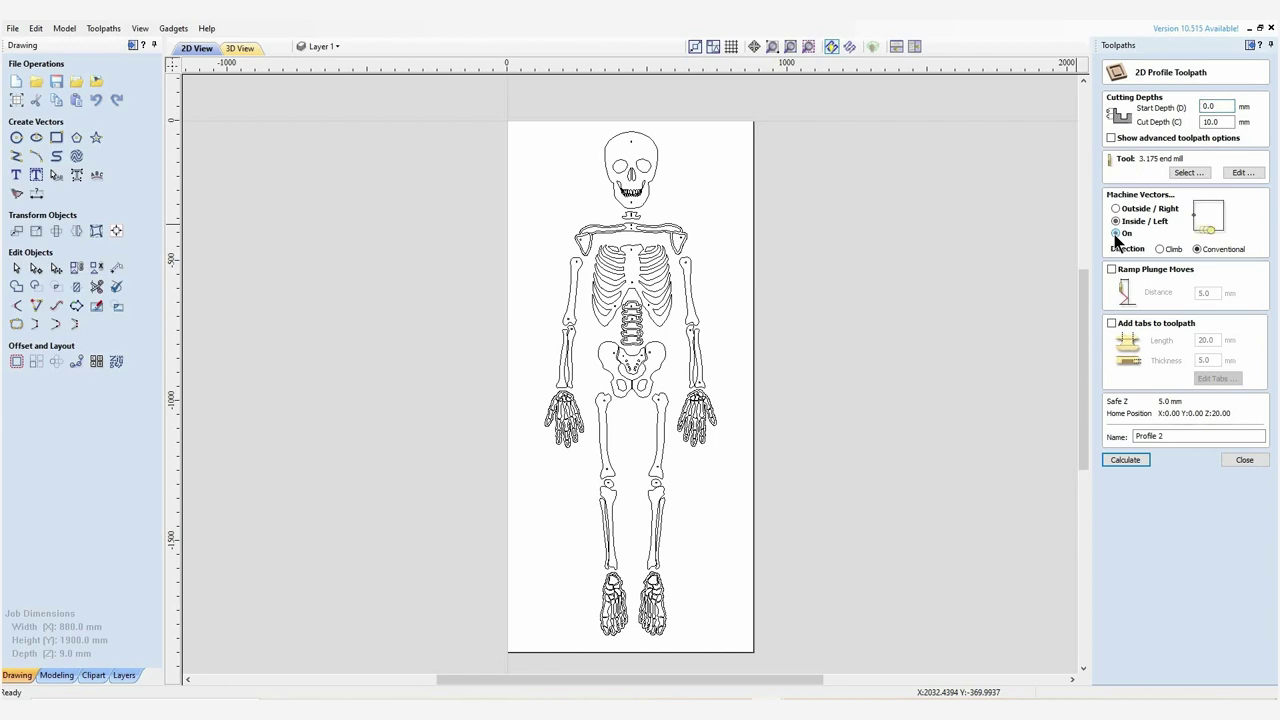
pyautogui.click(1186, 173)
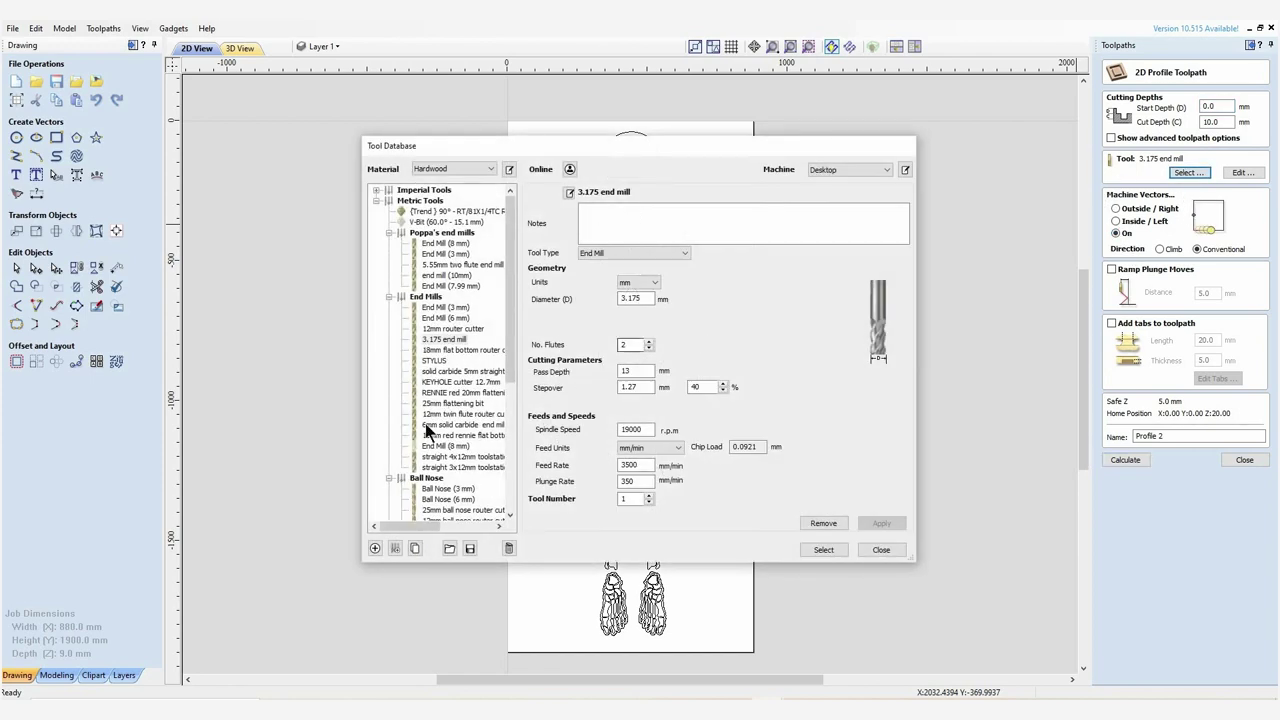
pyautogui.scroll(-7, 453, 407)
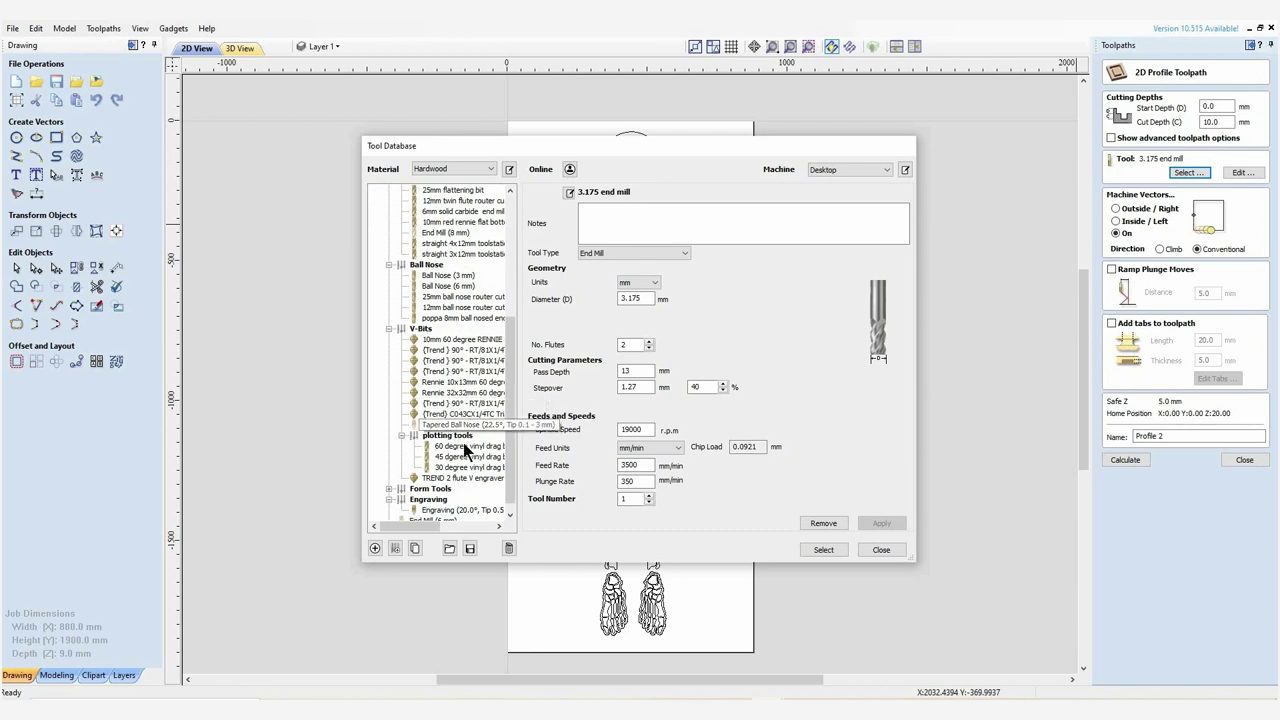
pyautogui.click(460, 339)
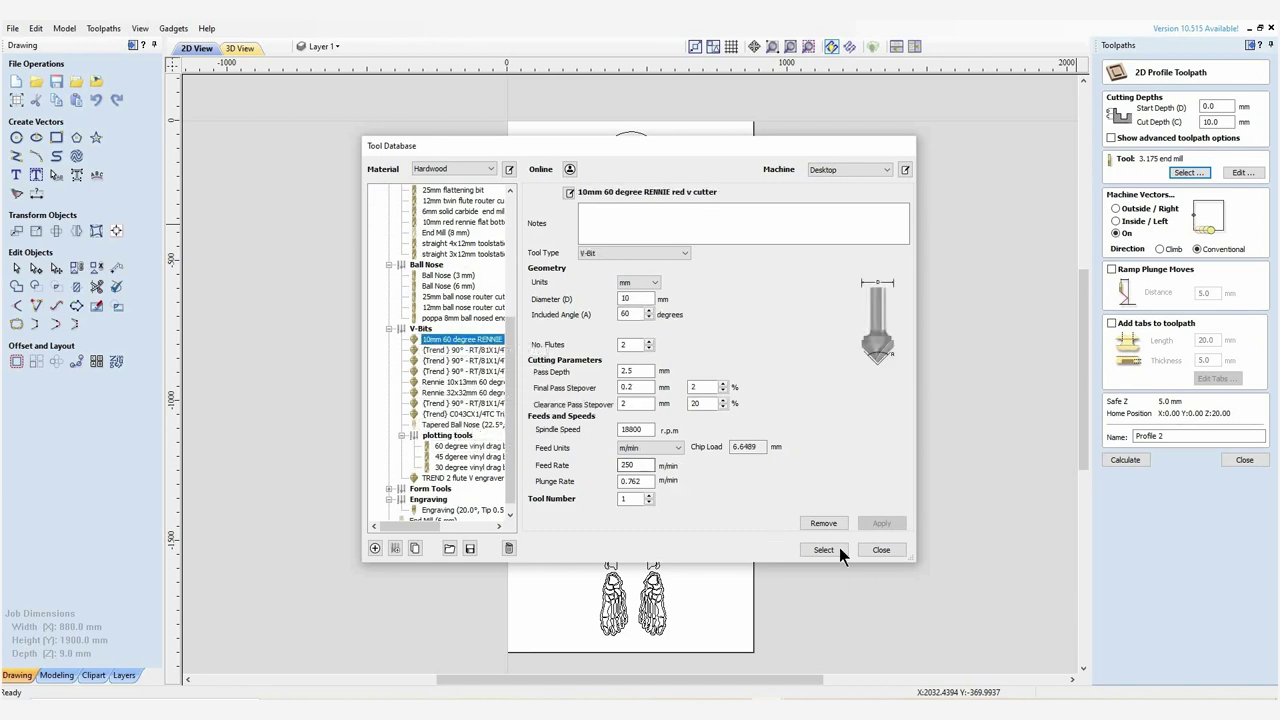
pyautogui.press('Return')
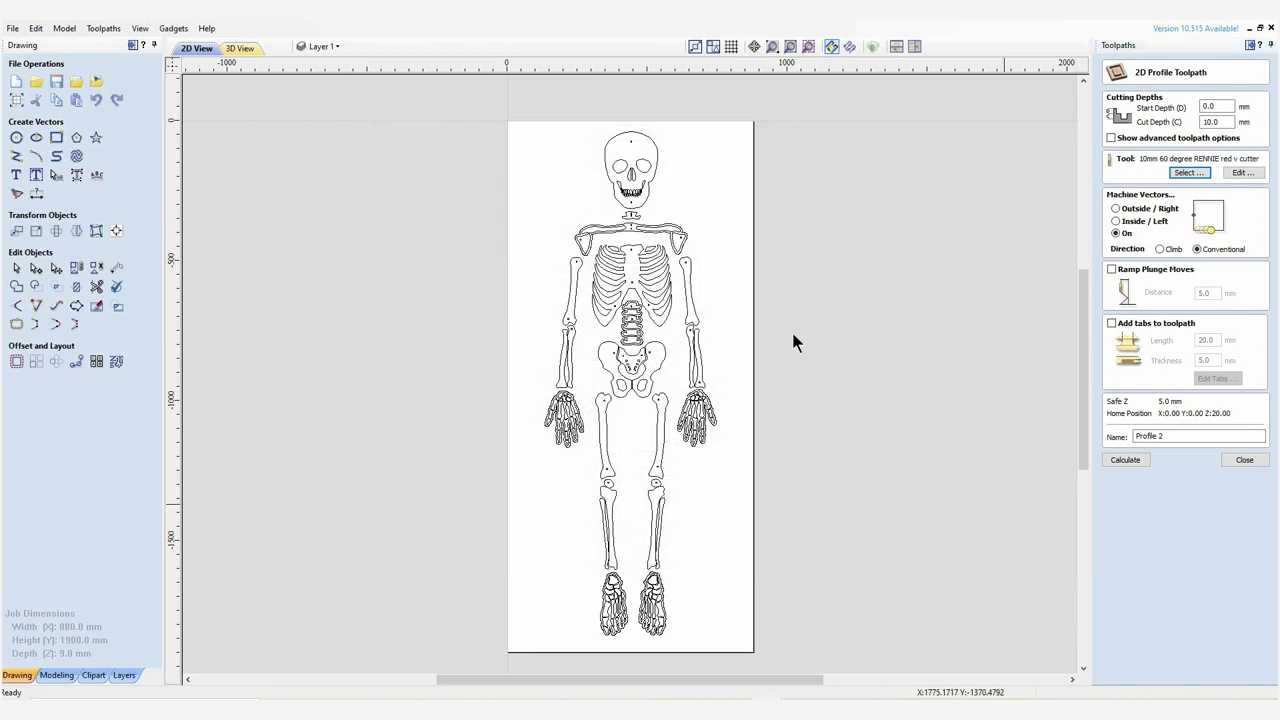
pyautogui.click(1111, 269)
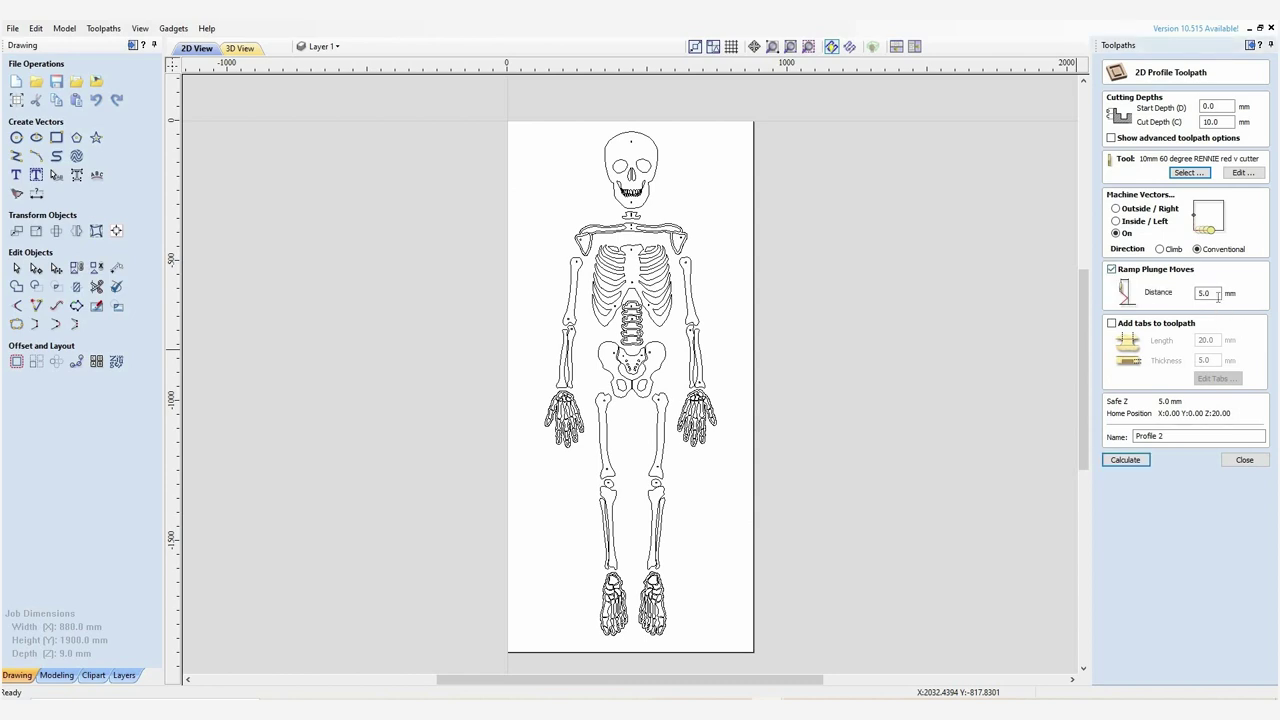
pyautogui.click(1218, 294)
# Select all the teeth outlines for Profile 2, leaving out the two cheek openings beside them
pyautogui.scroll(5, 661, 181)
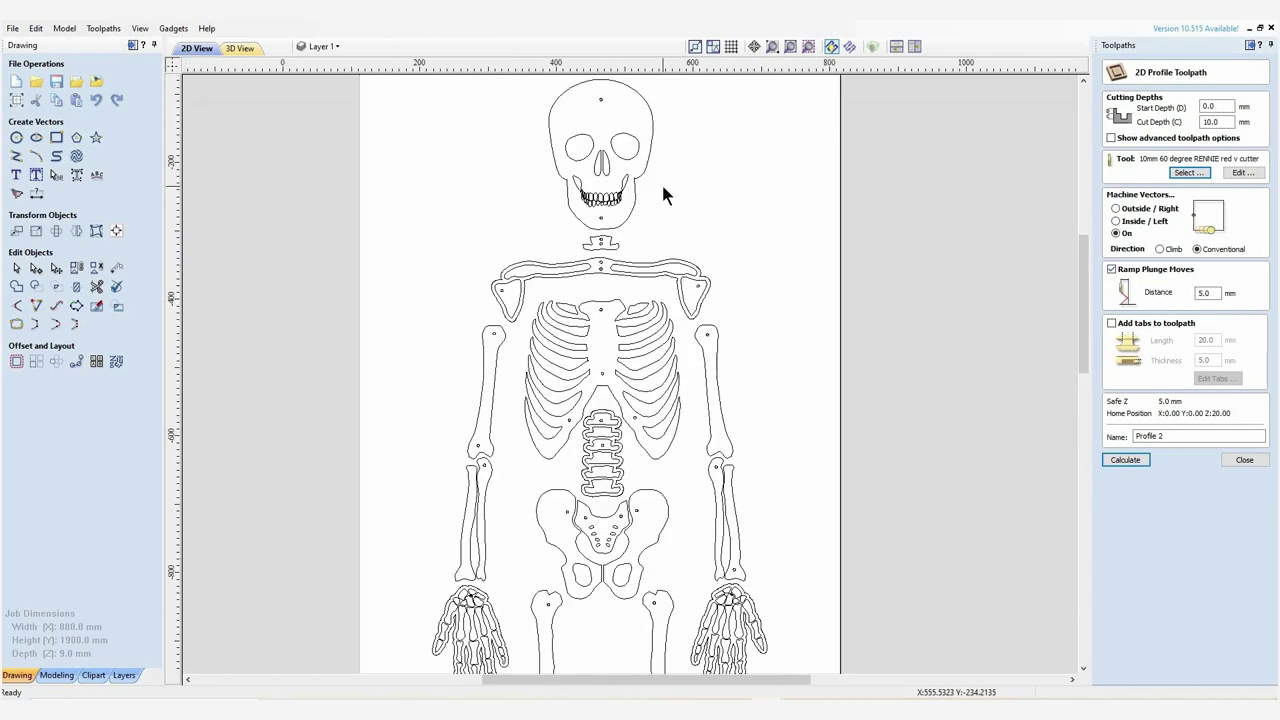
pyautogui.scroll(2, 622, 196)
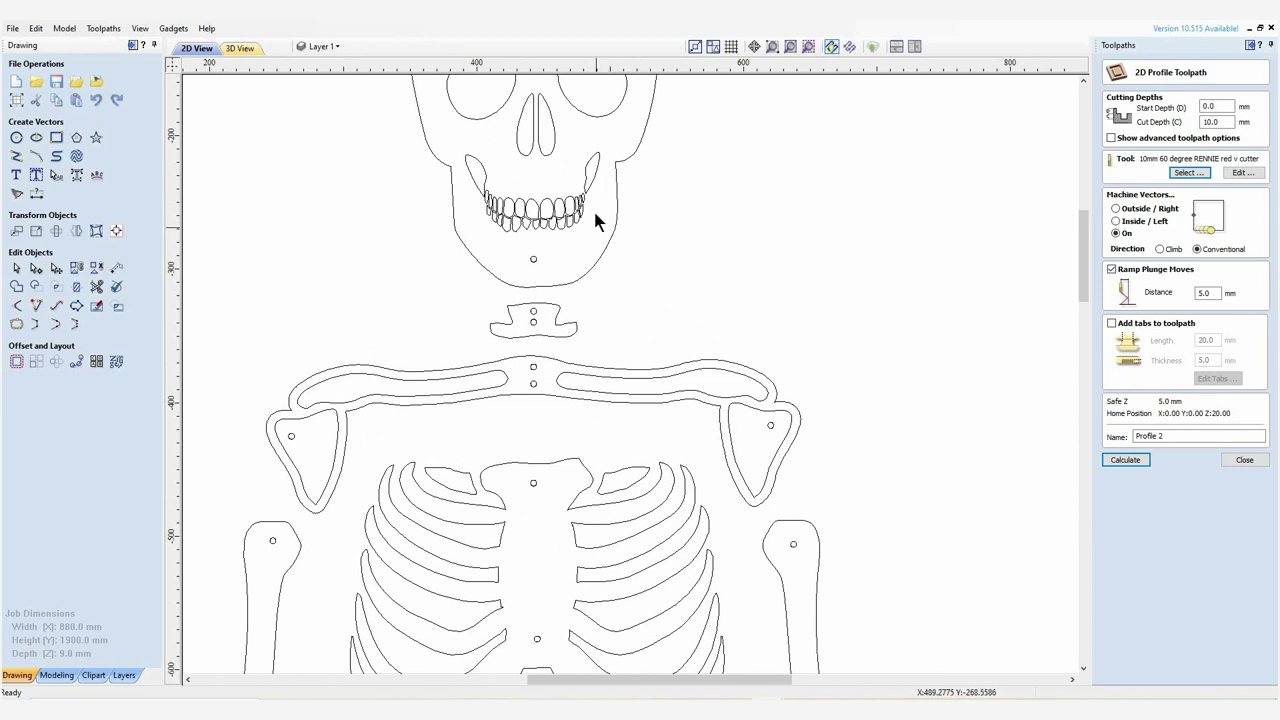
pyautogui.moveTo(602, 230); pyautogui.dragTo(471, 194)
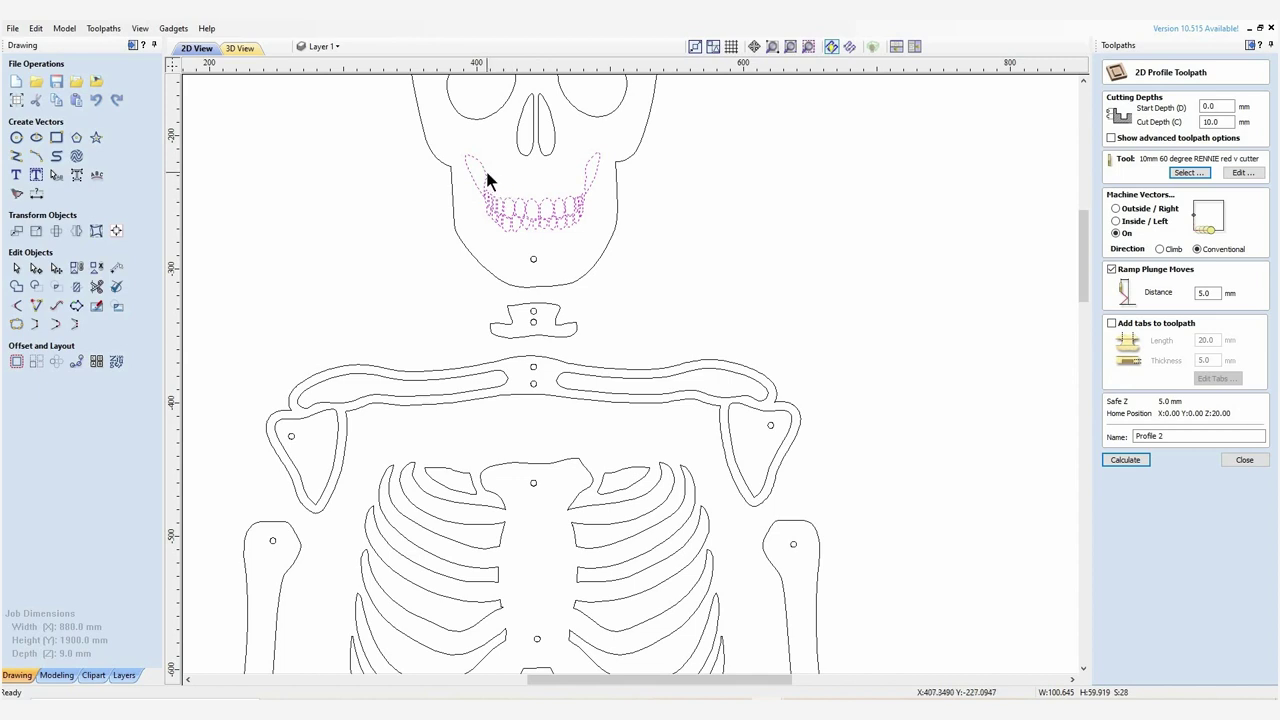
pyautogui.keyDown('shift'); pyautogui.click(486, 174); pyautogui.keyUp('shift')
pyautogui.keyDown('shift'); pyautogui.click(589, 186); pyautogui.keyUp('shift')
pyautogui.scroll(-3, 520, 180)
pyautogui.scroll(-1, 517, 267)
pyautogui.scroll(3, 640, 577)
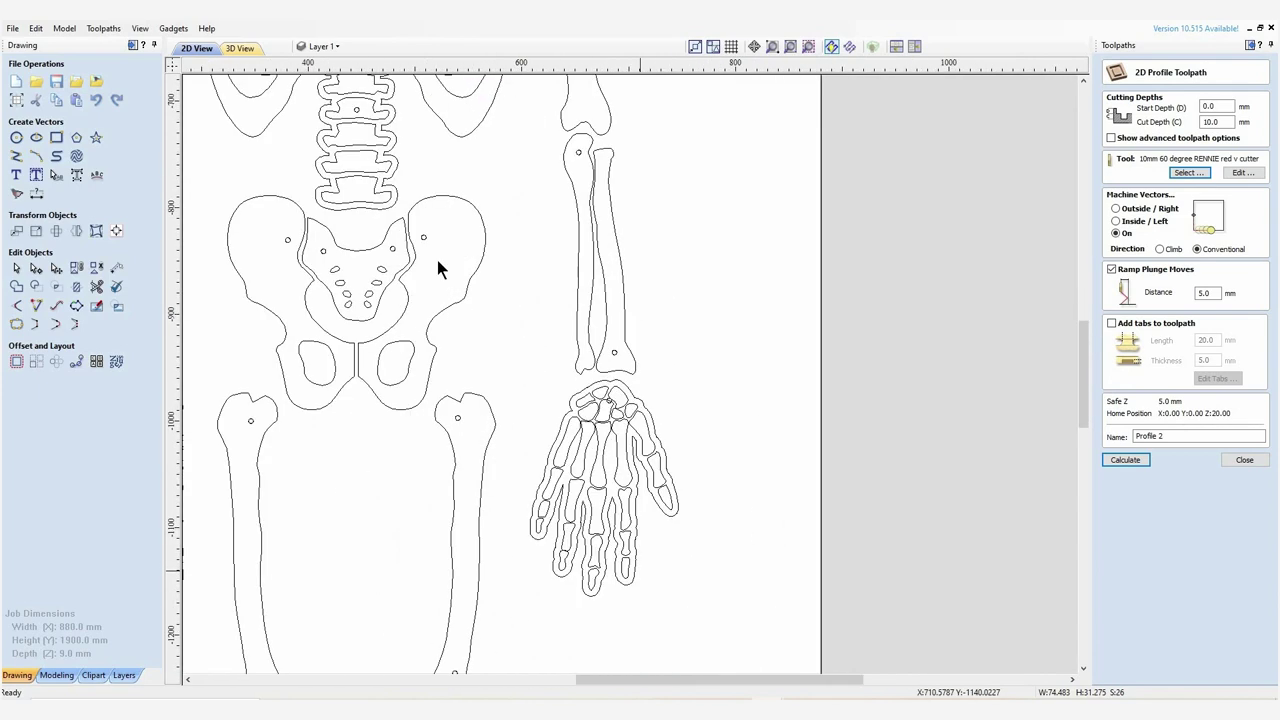
# Add the individual vertebra outlines of the lower spine to the Profile 2 vector selection
pyautogui.scroll(-3, 355, 207)
pyautogui.scroll(3, 397, 214)
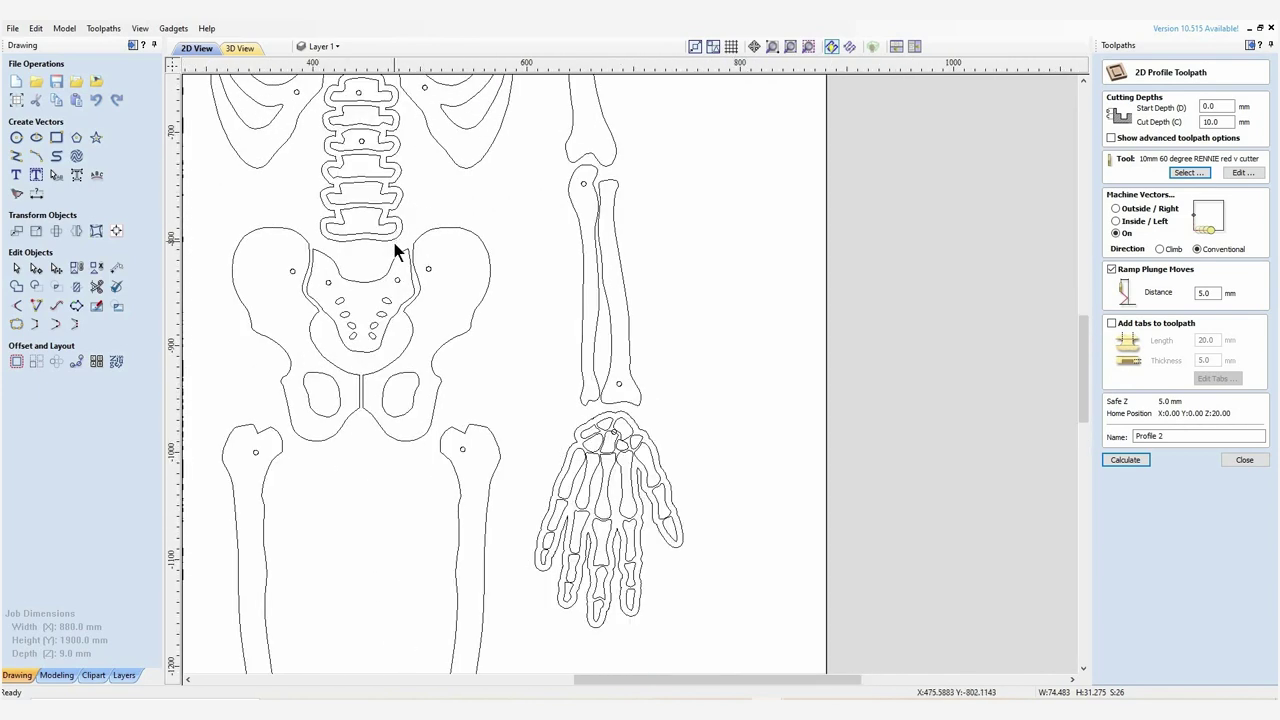
pyautogui.click(326, 84)
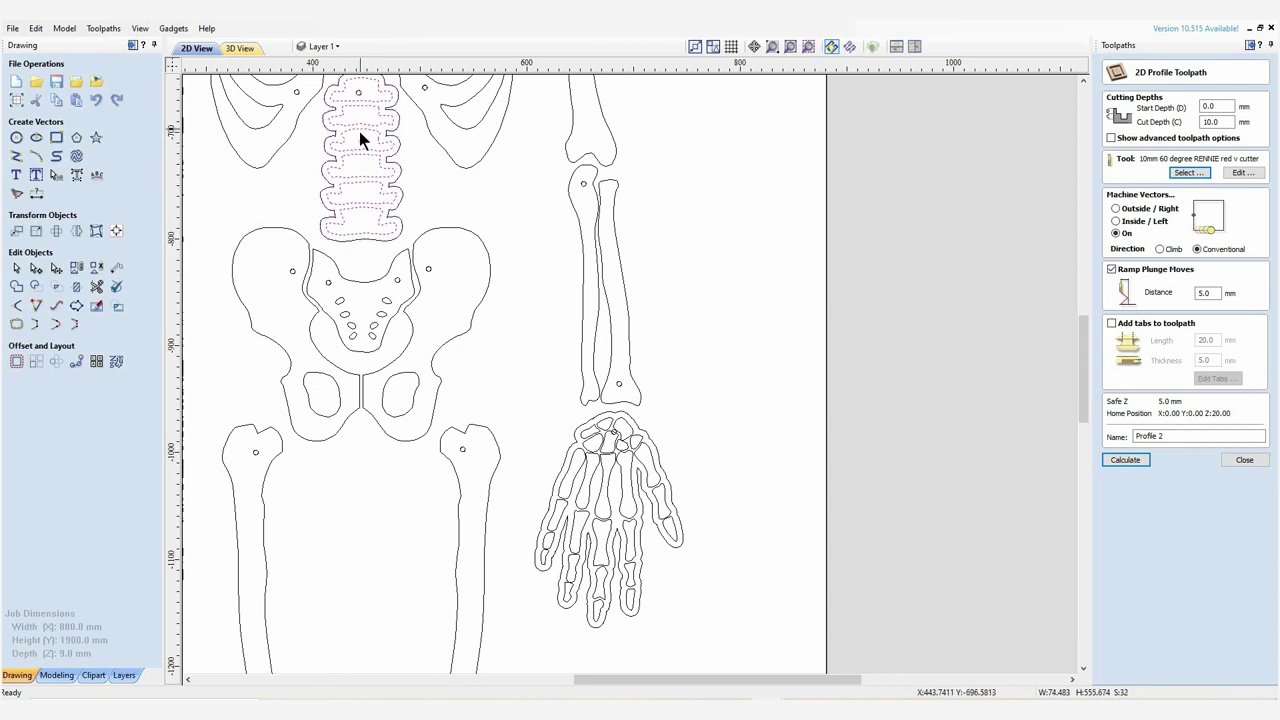
pyautogui.scroll(-5, 359, 131)
pyautogui.scroll(-1, 590, 140)
pyautogui.scroll(4, 610, 200)
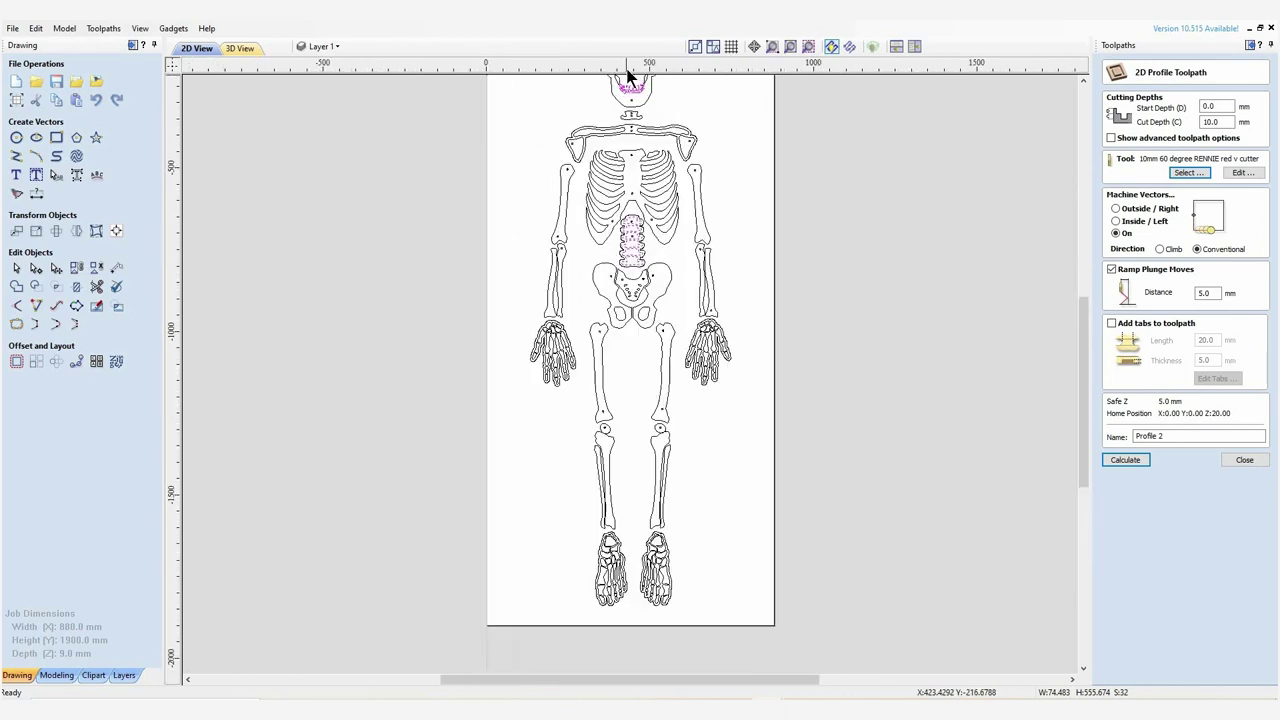
# Add all the outlines of both hands to the Profile 2 vector selection
pyautogui.scroll(-1, 620, 230)
pyautogui.scroll(4, 800, 349)
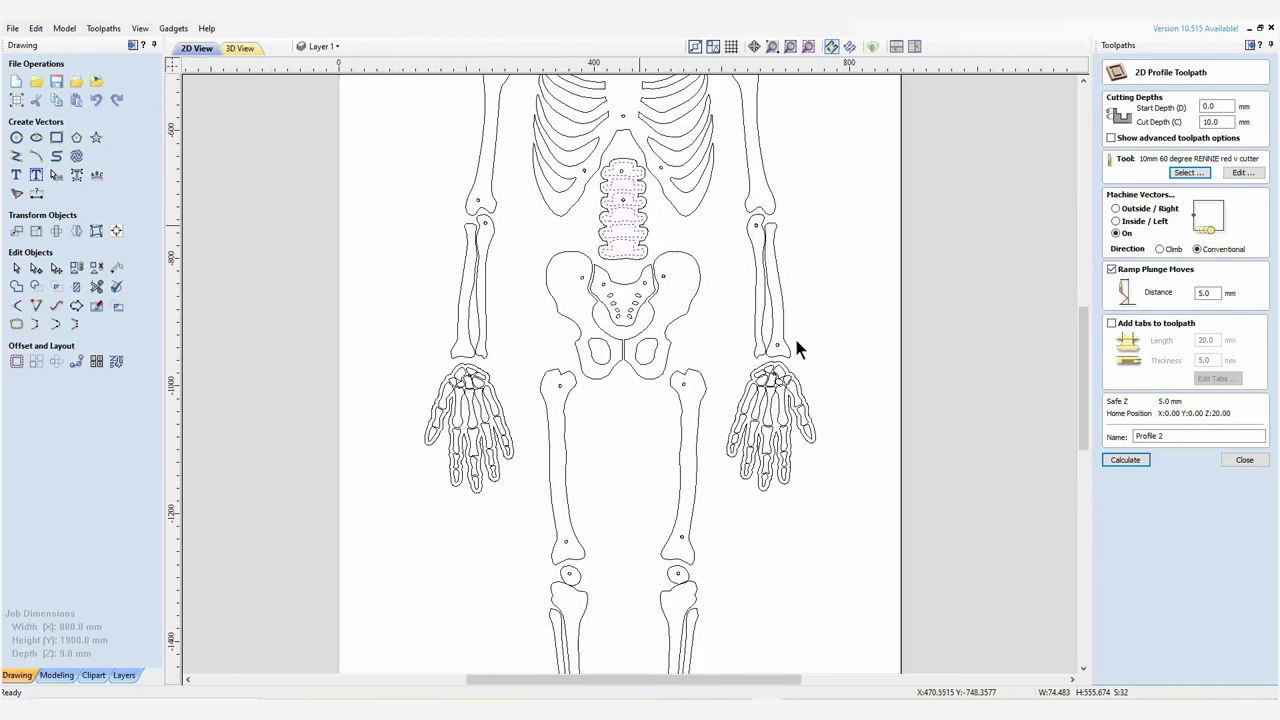
pyautogui.scroll(2, 806, 438)
pyautogui.moveTo(806, 438); pyautogui.dragTo(645, 272)
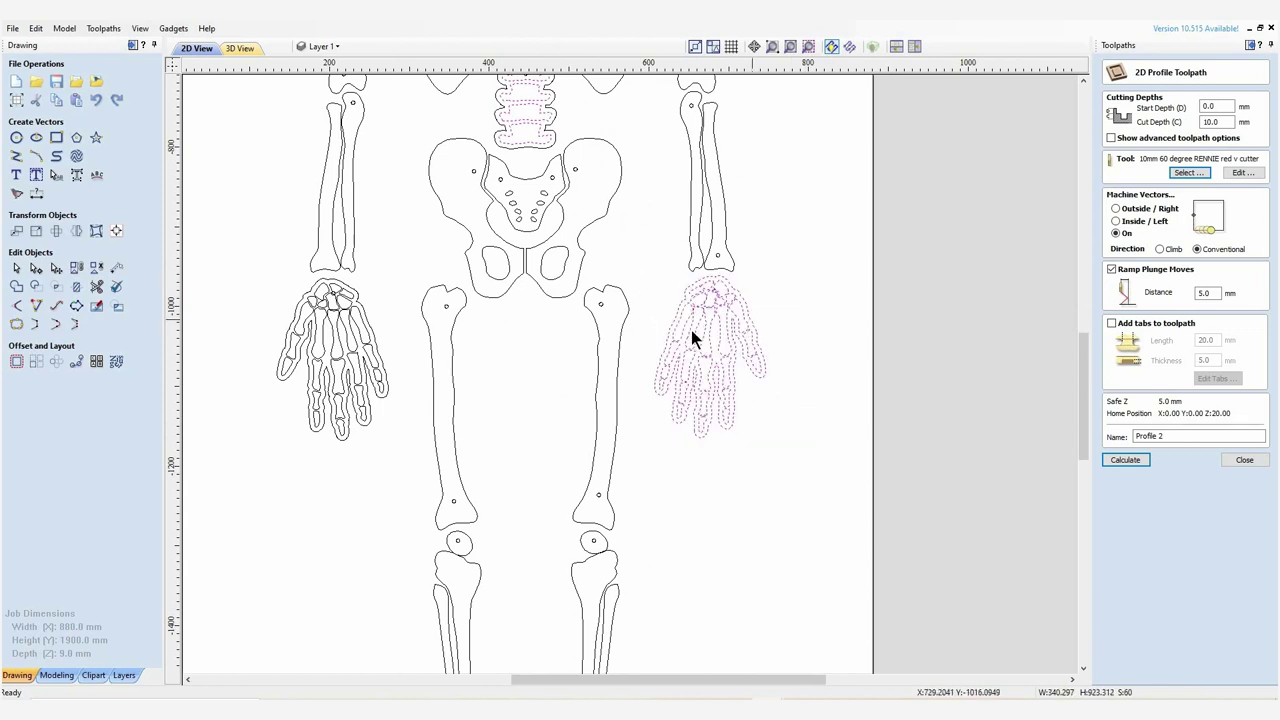
pyautogui.keyDown('shift'); pyautogui.click(297, 317); pyautogui.keyUp('shift')
pyautogui.keyDown('shift'); pyautogui.click(297, 308); pyautogui.keyUp('shift')
# Add all the outlines of both feet to the Profile 2 vector selection
pyautogui.scroll(-4, 669, 403)
pyautogui.scroll(3, 668, 574)
pyautogui.keyDown('shift'); pyautogui.moveTo(700, 523); pyautogui.dragTo(500, 356); pyautogui.keyUp('shift')
pyautogui.keyDown('shift'); pyautogui.click(557, 373); pyautogui.keyUp('shift')
pyautogui.scroll(-4, 685, 290)
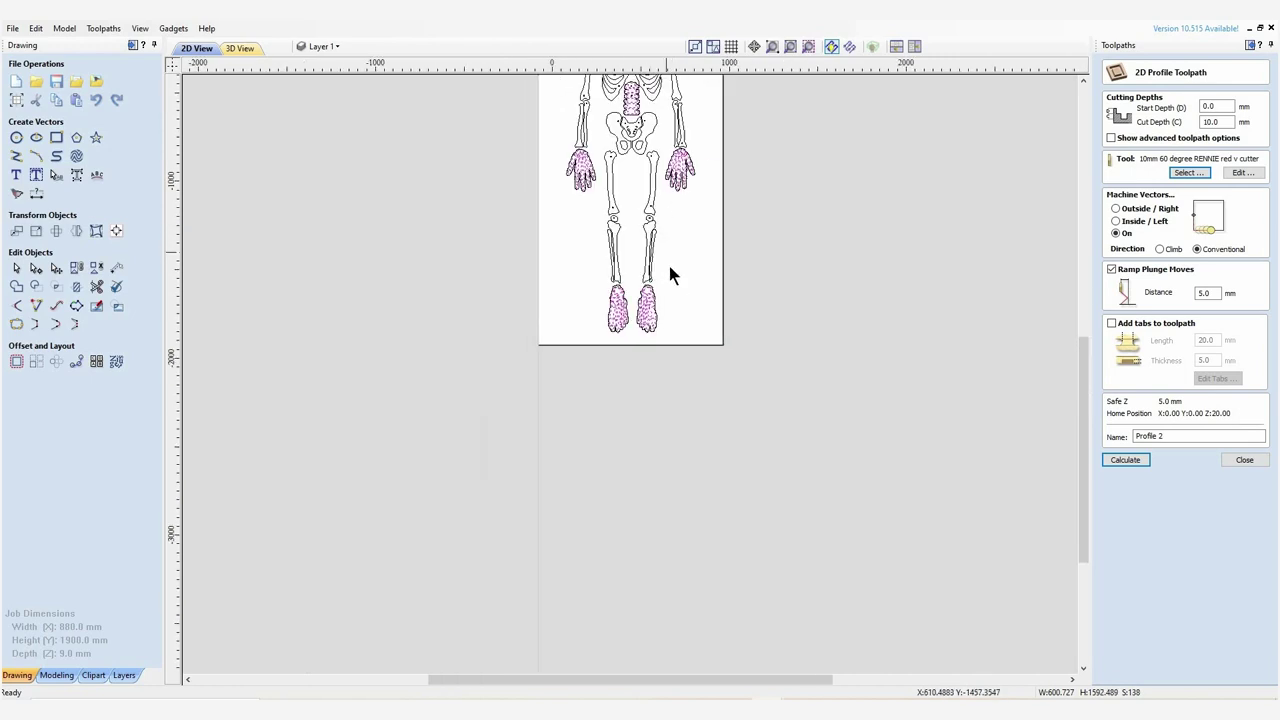
pyautogui.scroll(3, 647, 130)
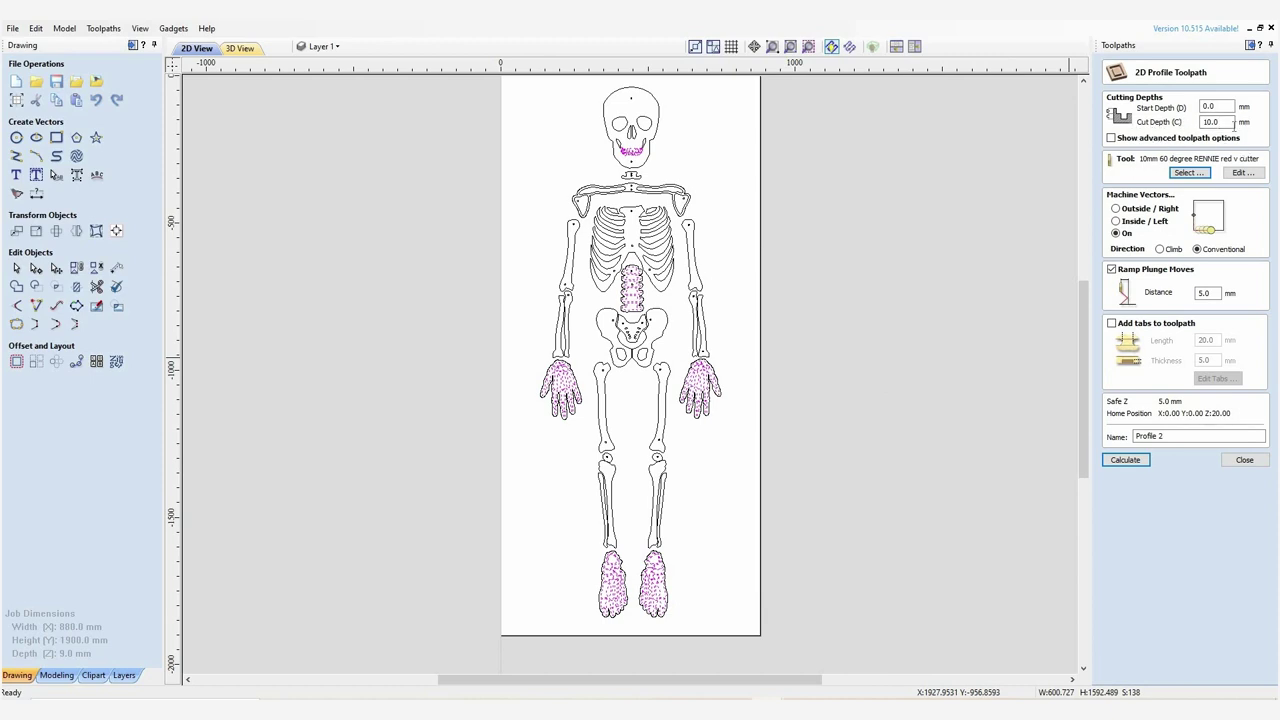
# Set the Profile 2 cut depth to 3 mm and calculate the toolpath
pyautogui.click(1229, 122)
pyautogui.hotkey('shift', 'Home')
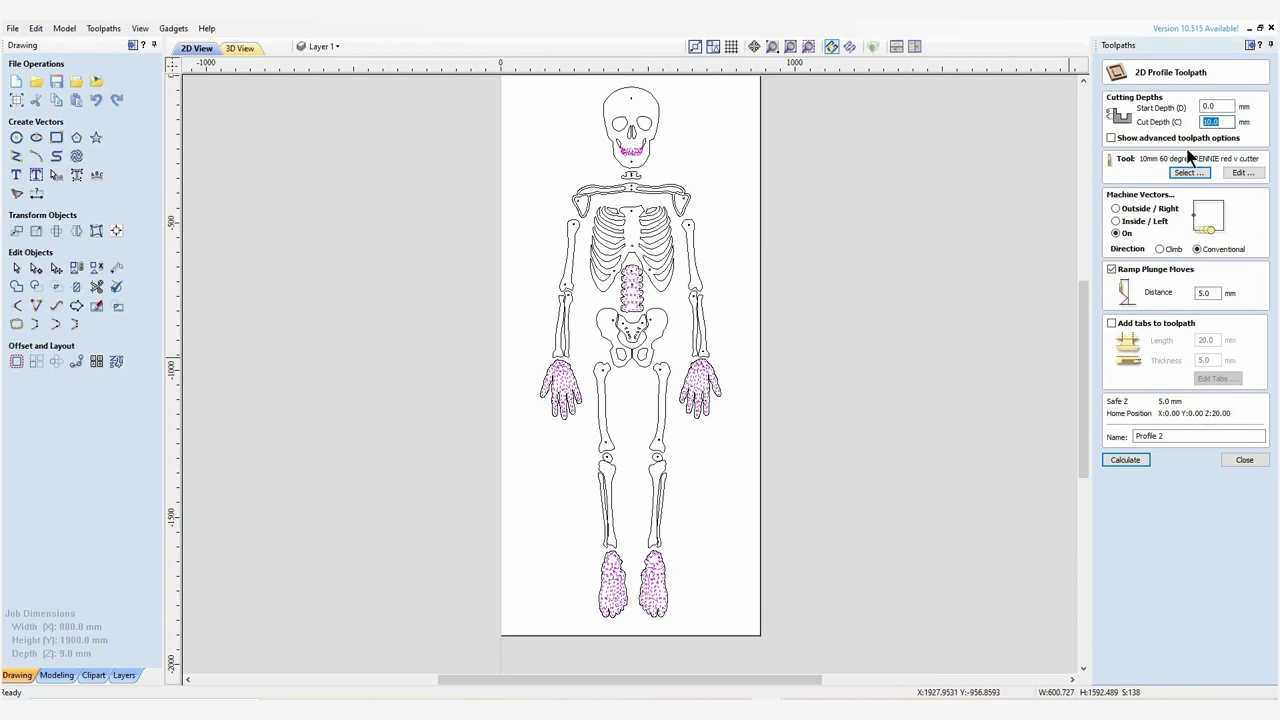
pyautogui.write('3')
pyautogui.click(1128, 461)
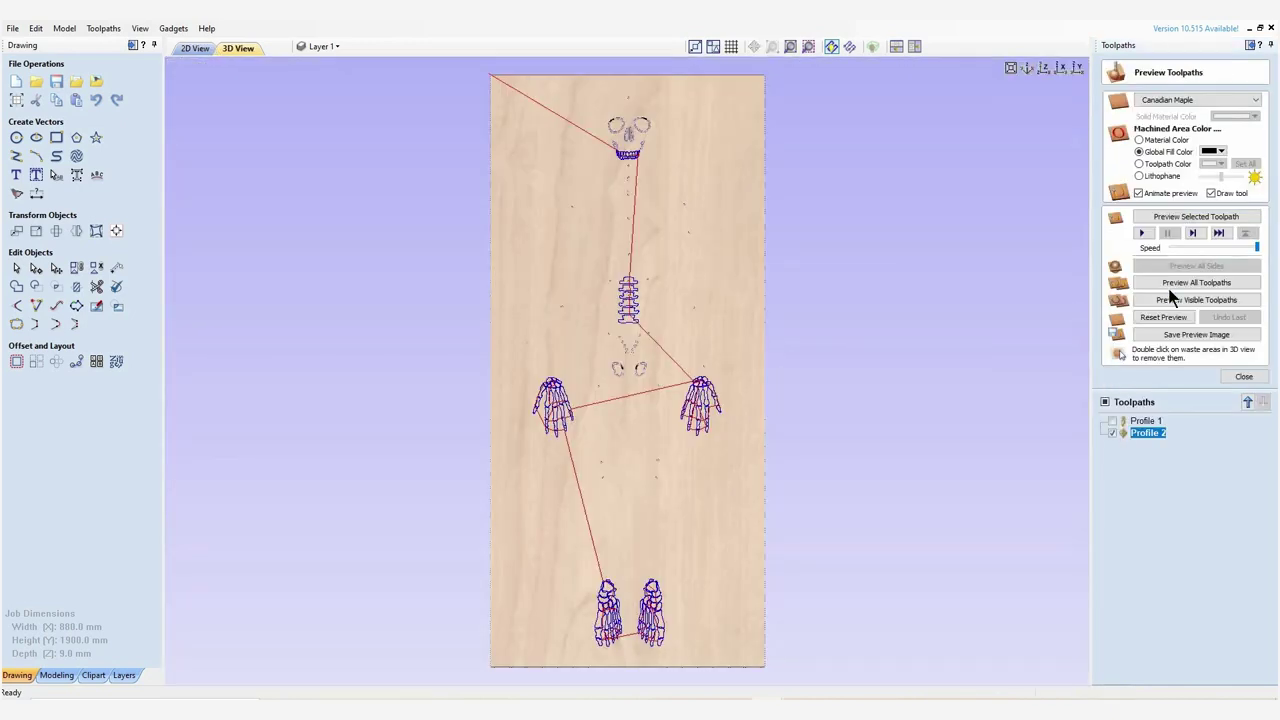
# Reset the 3D preview, preview all toolpaths together and return to the 2D drawing
pyautogui.click(1165, 318)
pyautogui.click(1172, 283)
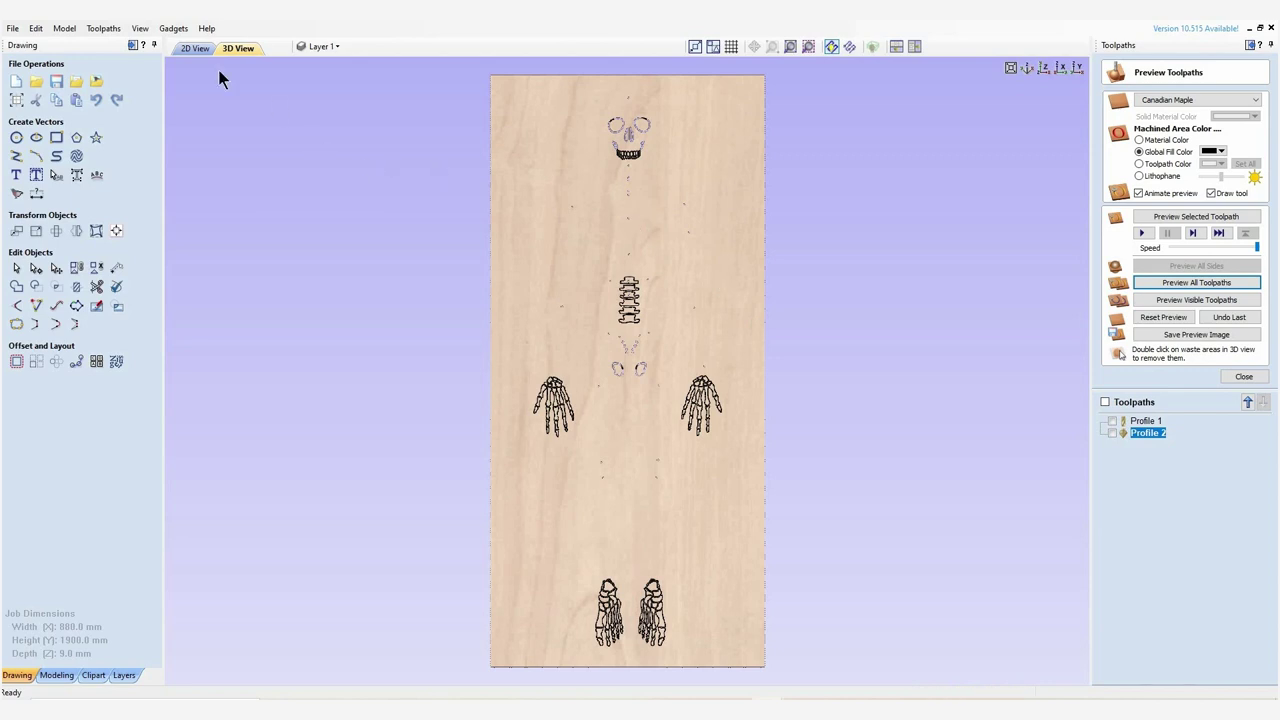
pyautogui.click(193, 49)
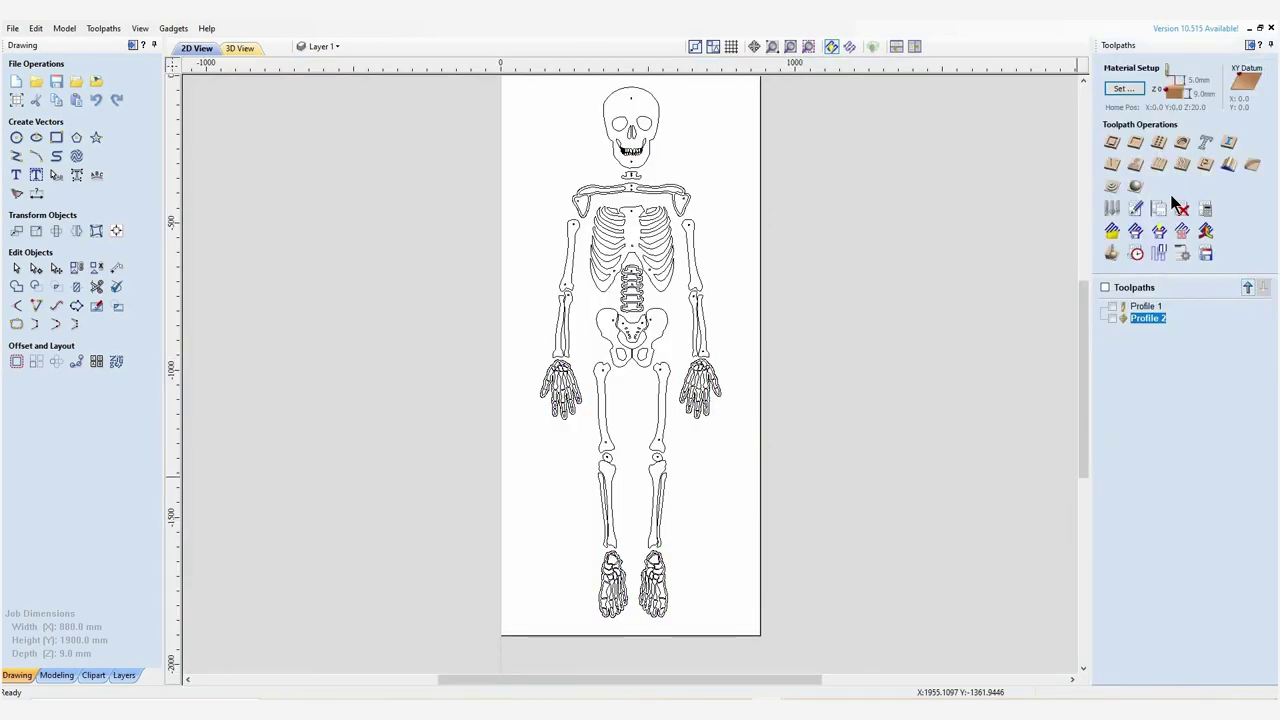
# Start the Profile 3 toolpath, machining outside/right of the vectors with the 3.175 end mill
pyautogui.click(1112, 143)
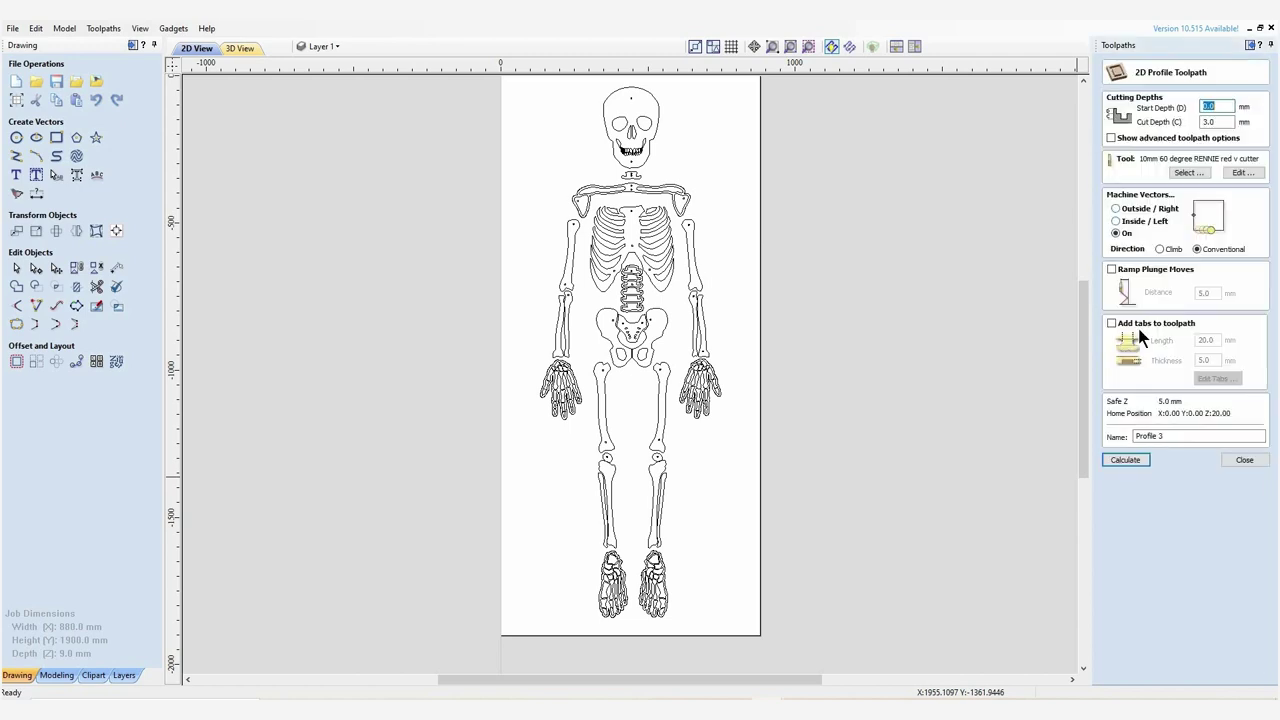
pyautogui.click(1117, 209)
pyautogui.click(1189, 173)
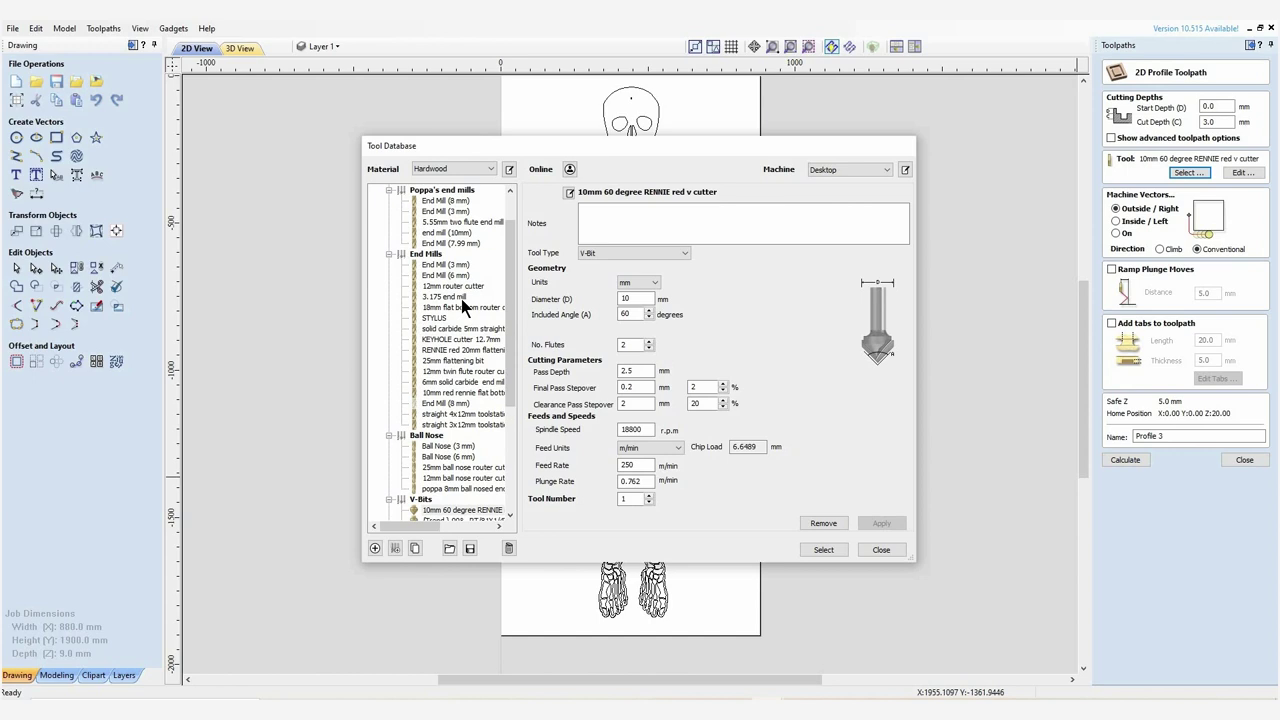
pyautogui.click(455, 297)
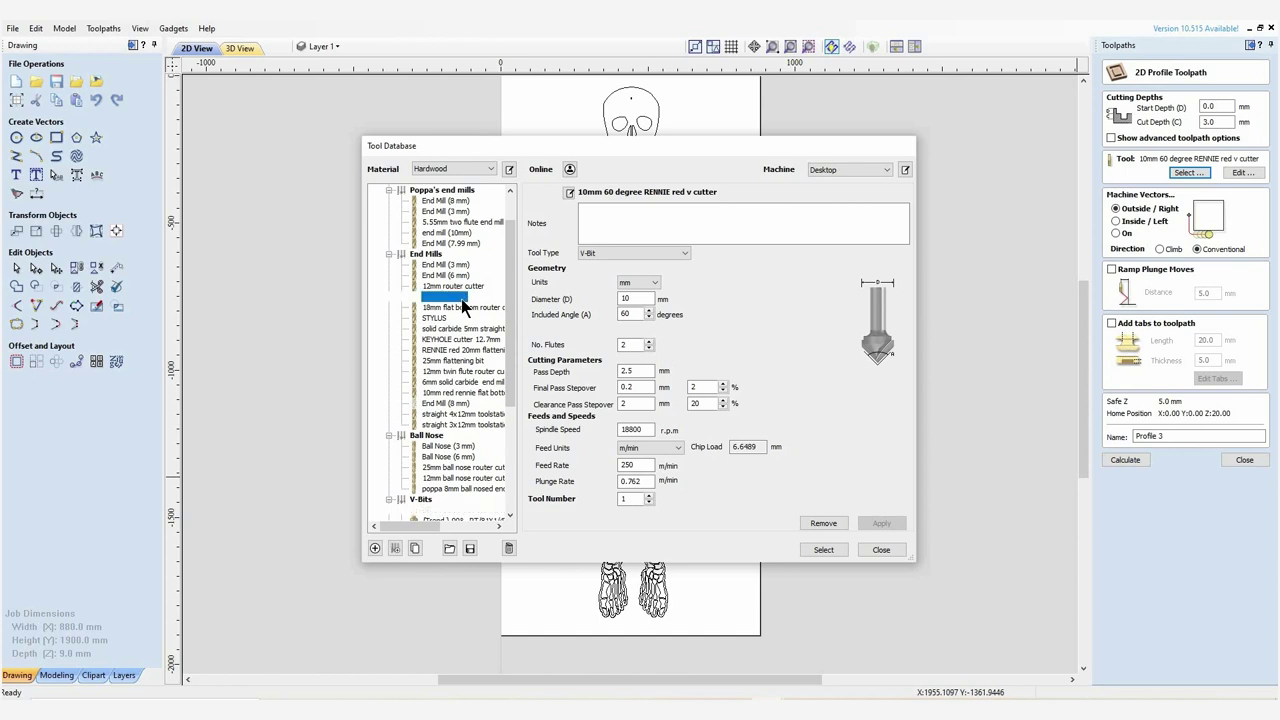
pyautogui.click(824, 549)
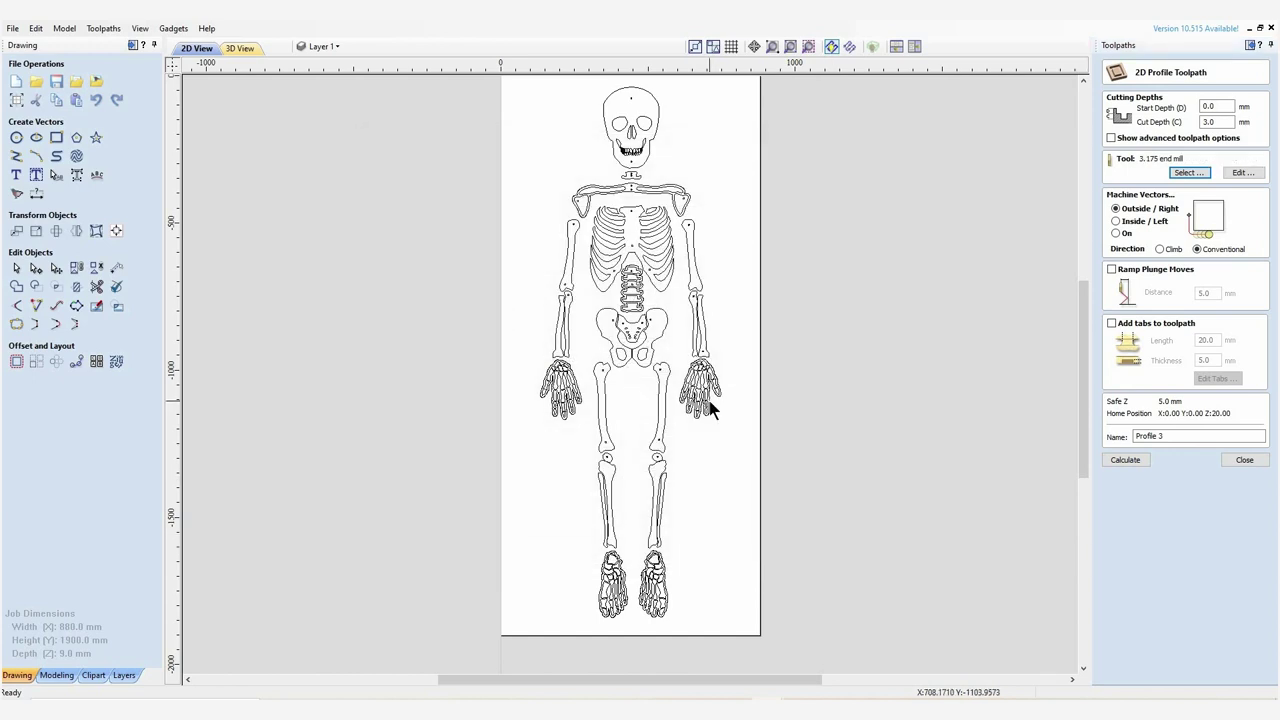
# Select the outer outlines of the skull, rib cage, lower spine and one upper arm, plus a collarbone outline, for Profile 3
pyautogui.scroll(2, 712, 410)
pyautogui.scroll(-4, 654, 88)
pyautogui.scroll(1, 645, 80)
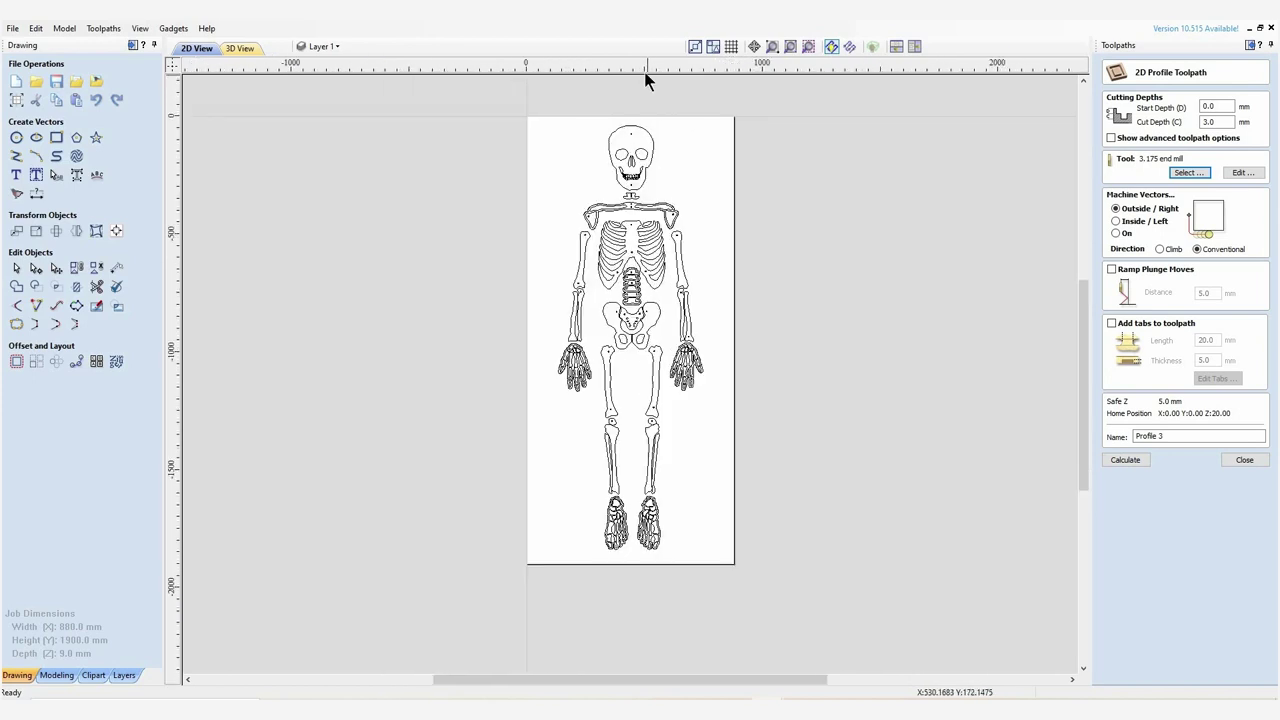
pyautogui.scroll(2, 657, 145)
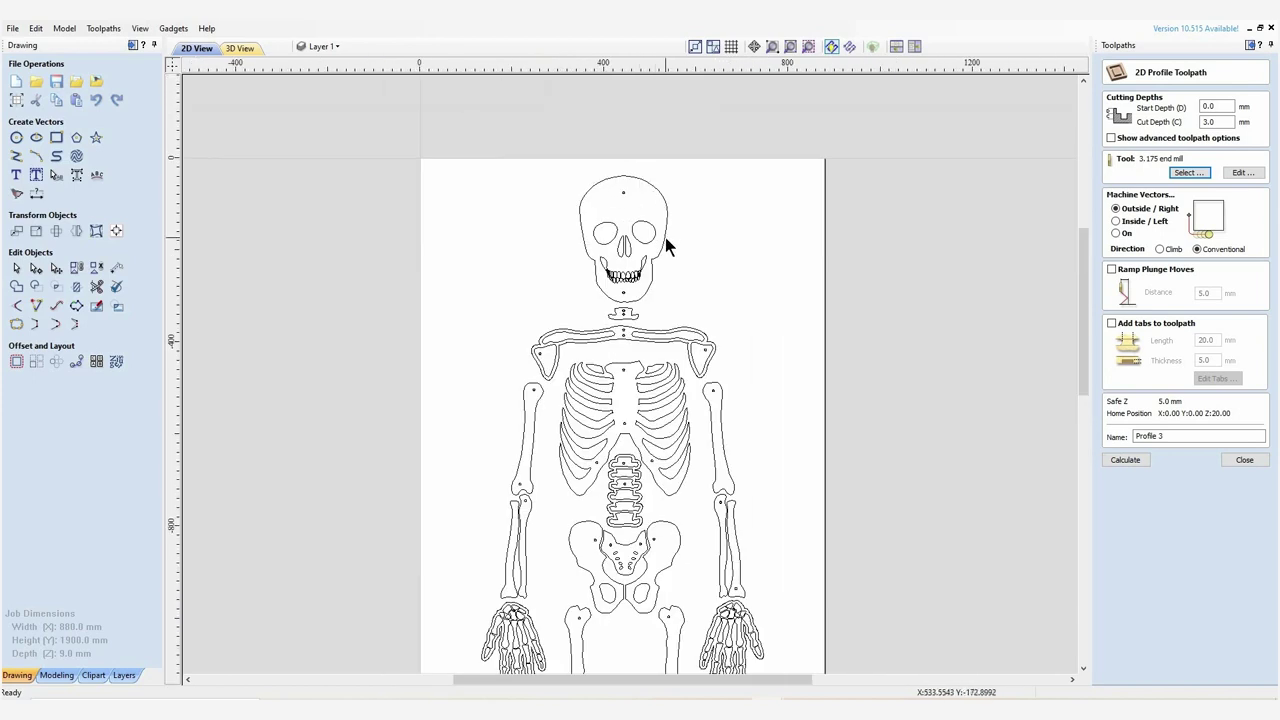
pyautogui.click(665, 242)
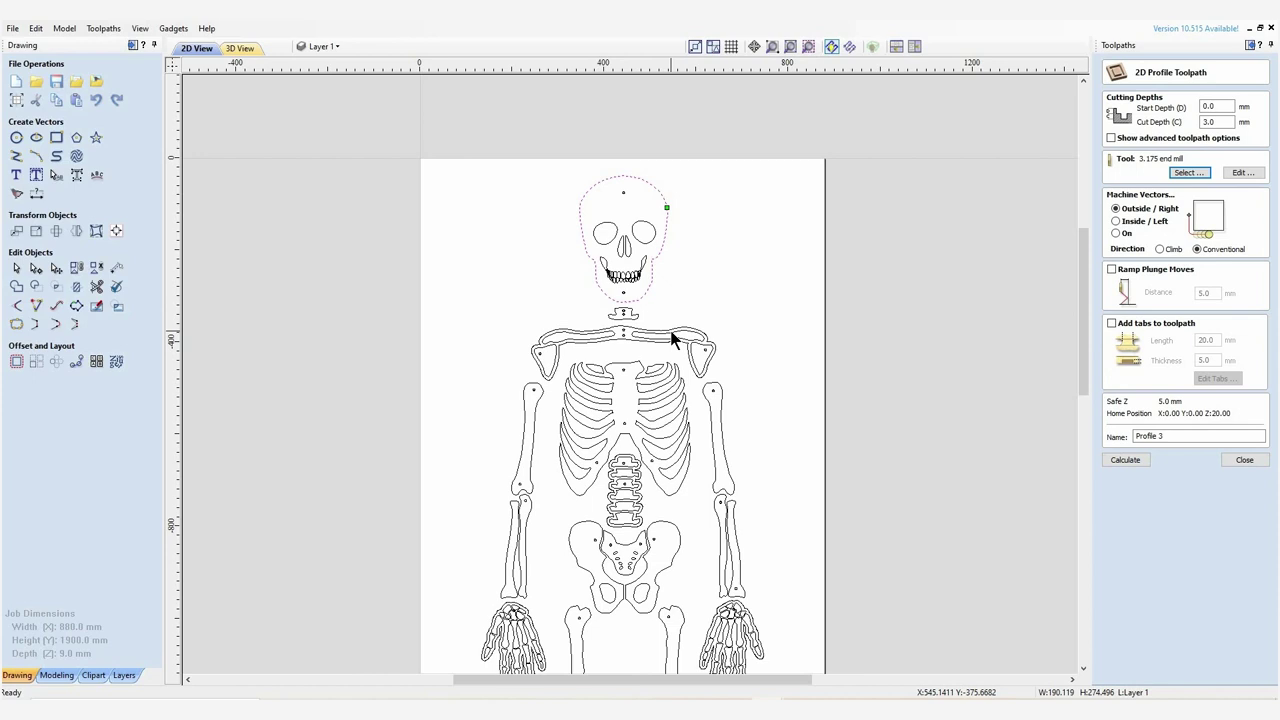
pyautogui.keyDown('shift'); pyautogui.click(672, 340); pyautogui.keyUp('shift')
pyautogui.keyDown('shift'); pyautogui.click(641, 365); pyautogui.keyUp('shift')
pyautogui.keyDown('shift'); pyautogui.click(711, 430); pyautogui.keyUp('shift')
pyautogui.keyDown('shift'); pyautogui.click(641, 522); pyautogui.keyUp('shift')
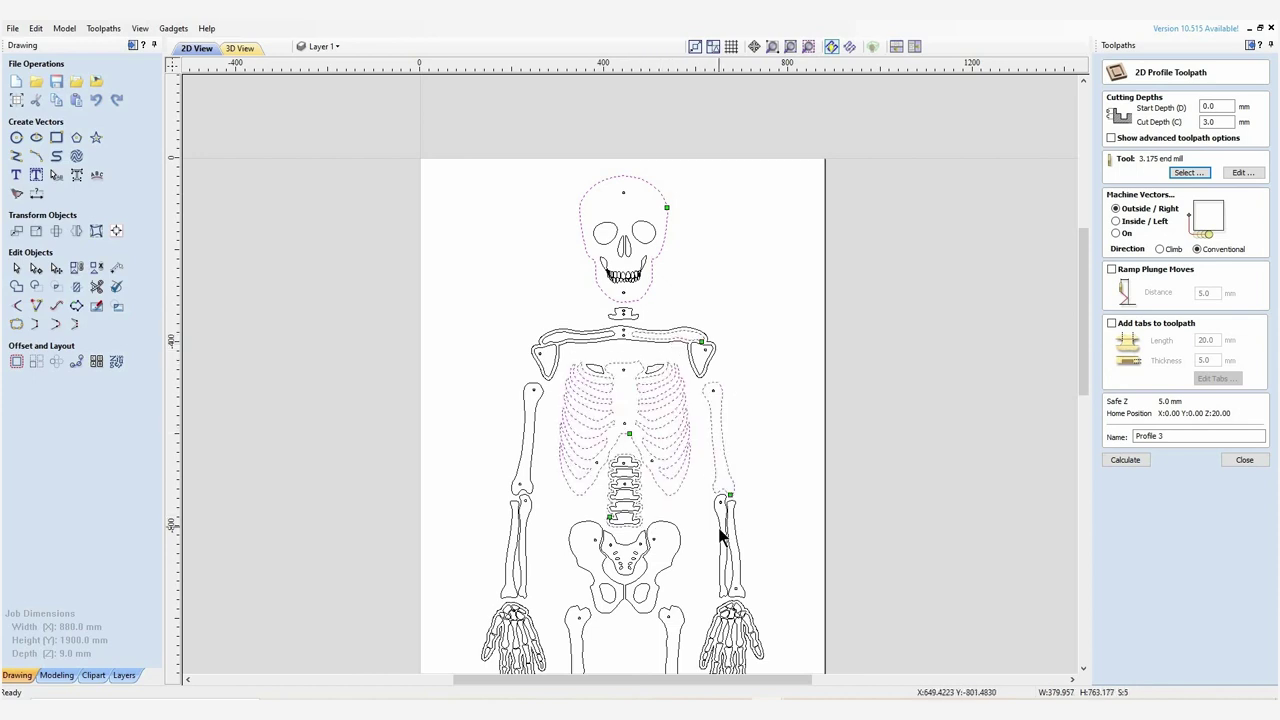
# Add the forearm bones on one side, the pelvis halves, the sacrum and the opposite upper arm to the selection
pyautogui.scroll(2, 722, 560)
pyautogui.keyDown('shift'); pyautogui.click(738, 560); pyautogui.keyUp('shift')
pyautogui.keyDown('shift'); pyautogui.click(727, 578); pyautogui.keyUp('shift')
pyautogui.keyDown('shift'); pyautogui.click(732, 602); pyautogui.keyUp('shift')
pyautogui.keyDown('shift'); pyautogui.click(660, 570); pyautogui.keyUp('shift')
pyautogui.keyDown('shift'); pyautogui.click(607, 606); pyautogui.keyUp('shift')
pyautogui.keyDown('shift'); pyautogui.click(625, 575); pyautogui.keyUp('shift')
pyautogui.keyDown('shift'); pyautogui.click(532, 488); pyautogui.keyUp('shift')
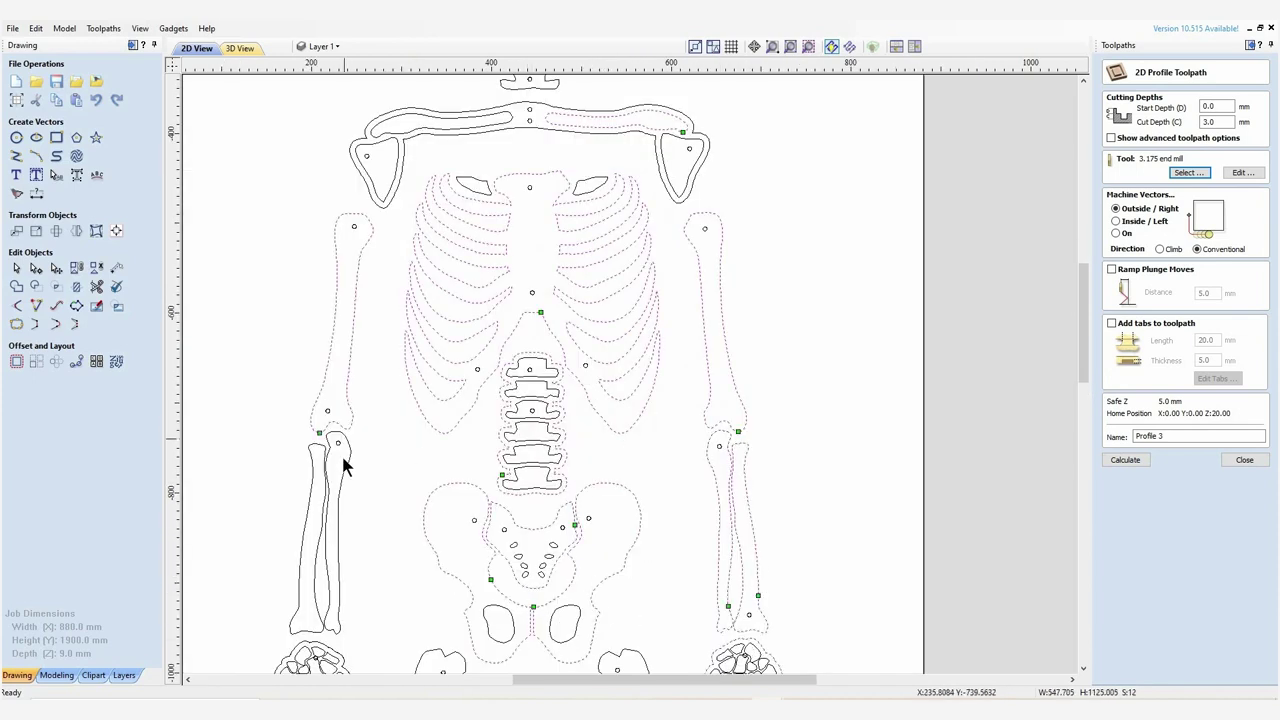
# Add the remaining forearm bones, both thigh bones and the outer outlines of the hands to the selection
pyautogui.keyDown('shift'); pyautogui.click(343, 459); pyautogui.keyUp('shift')
pyautogui.moveTo(343, 459); pyautogui.dragTo(643, 225, button='middle')
pyautogui.keyDown('shift'); pyautogui.click(665, 494); pyautogui.keyUp('shift')
pyautogui.keyDown('shift'); pyautogui.click(729, 521); pyautogui.keyUp('shift')
pyautogui.keyDown('shift'); pyautogui.click(914, 571); pyautogui.keyUp('shift')
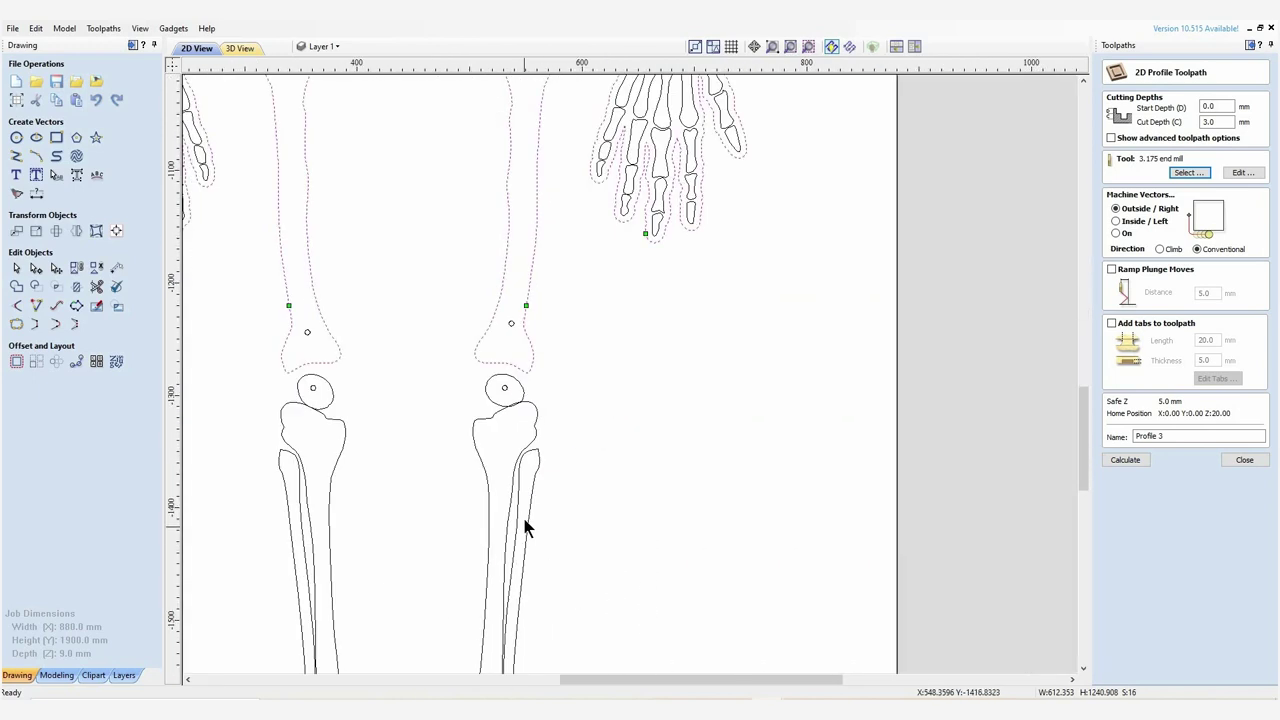
# Complete the selection with the kneecaps, lower leg bones, outer foot outlines, neck bone and outer shoulder outline
pyautogui.keyDown('shift'); pyautogui.click(526, 528); pyautogui.keyUp('shift')
pyautogui.keyDown('shift'); pyautogui.click(523, 403); pyautogui.keyUp('shift')
pyautogui.keyDown('shift'); pyautogui.click(311, 540); pyautogui.keyUp('shift')
pyautogui.scroll(-2, 566, 593)
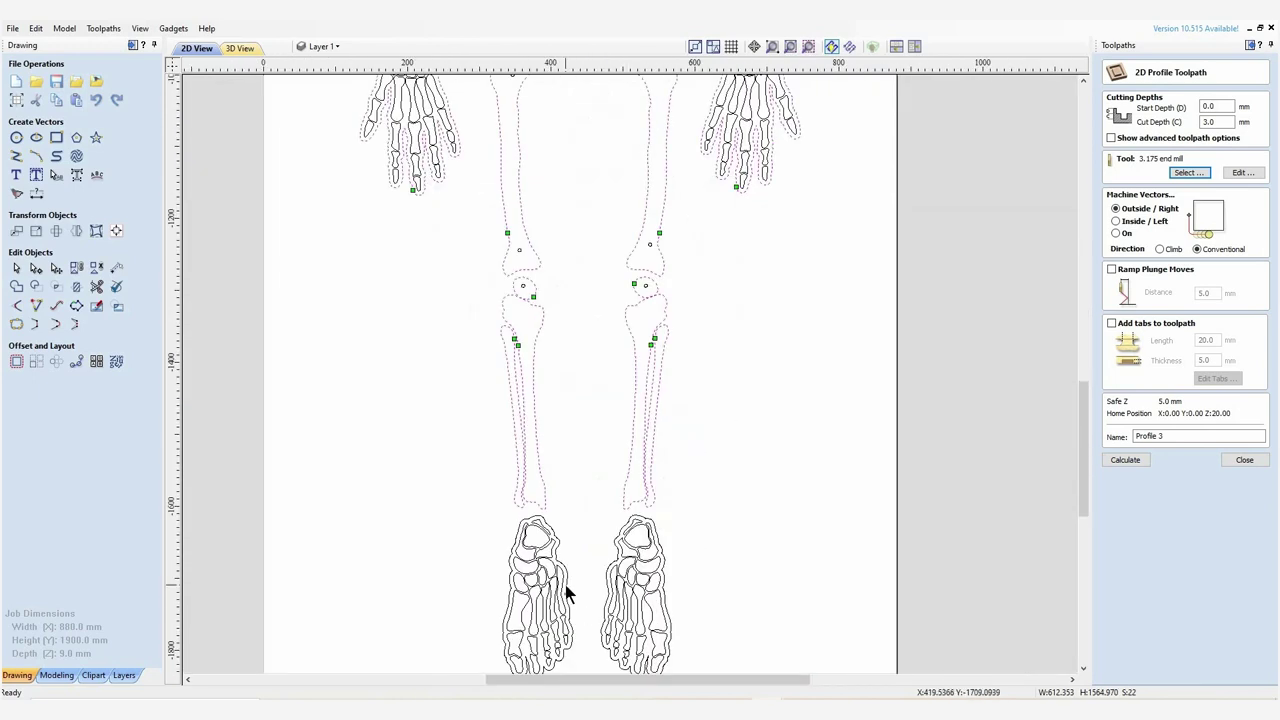
pyautogui.scroll(-3, 566, 593)
pyautogui.scroll(5, 649, 270)
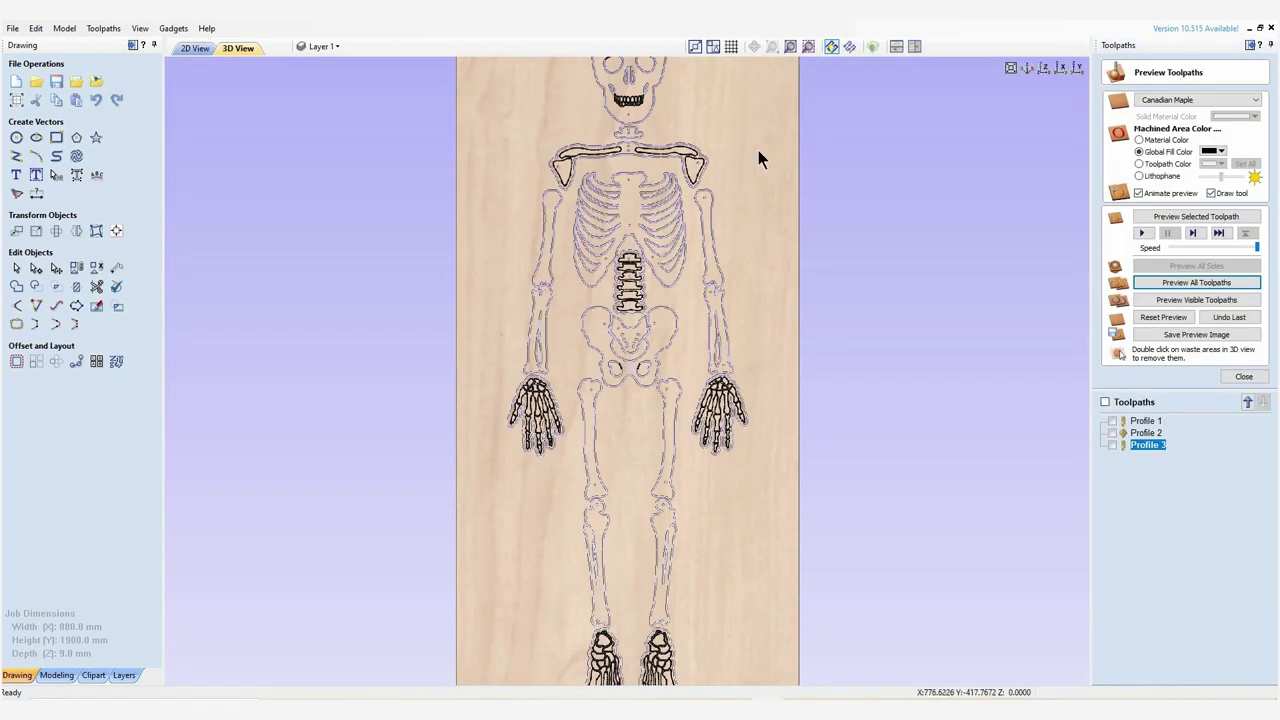
pyautogui.scroll(-3, 697, 373)
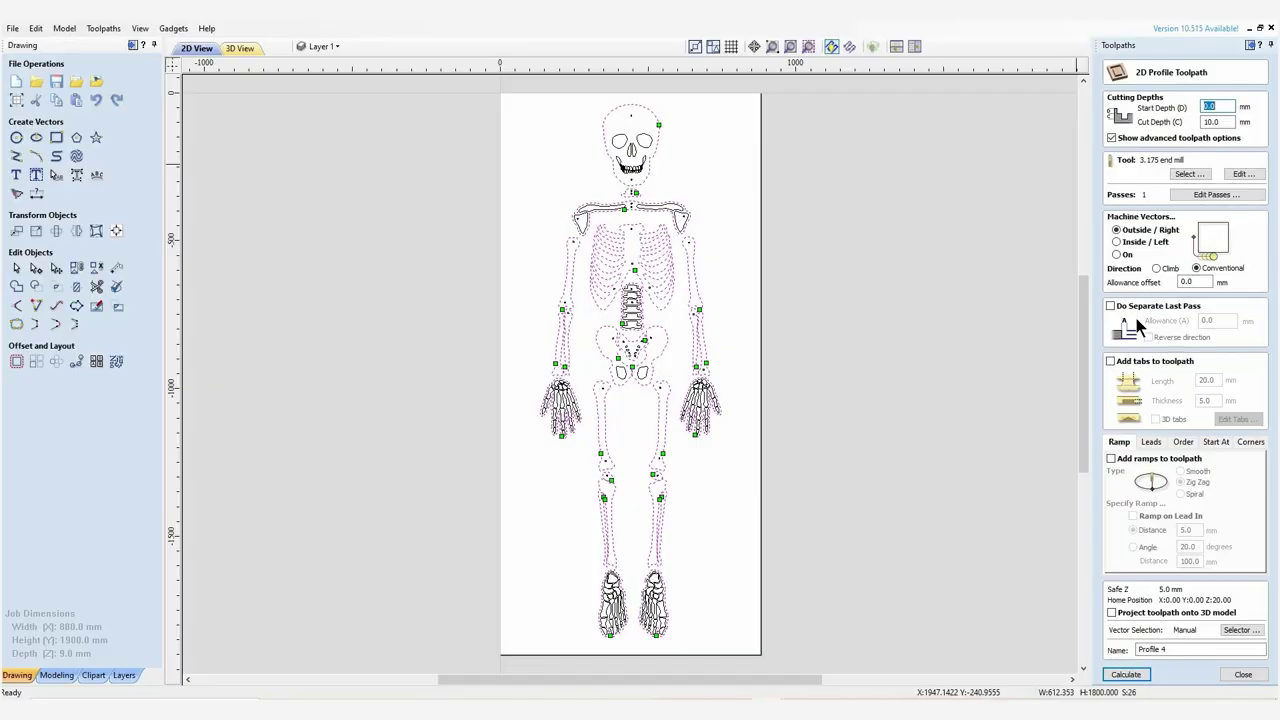
# Add tabs to the Profile 4 outline toolpath and turn on the 3D tabs option
pyautogui.scroll(-3, 1023, 350)
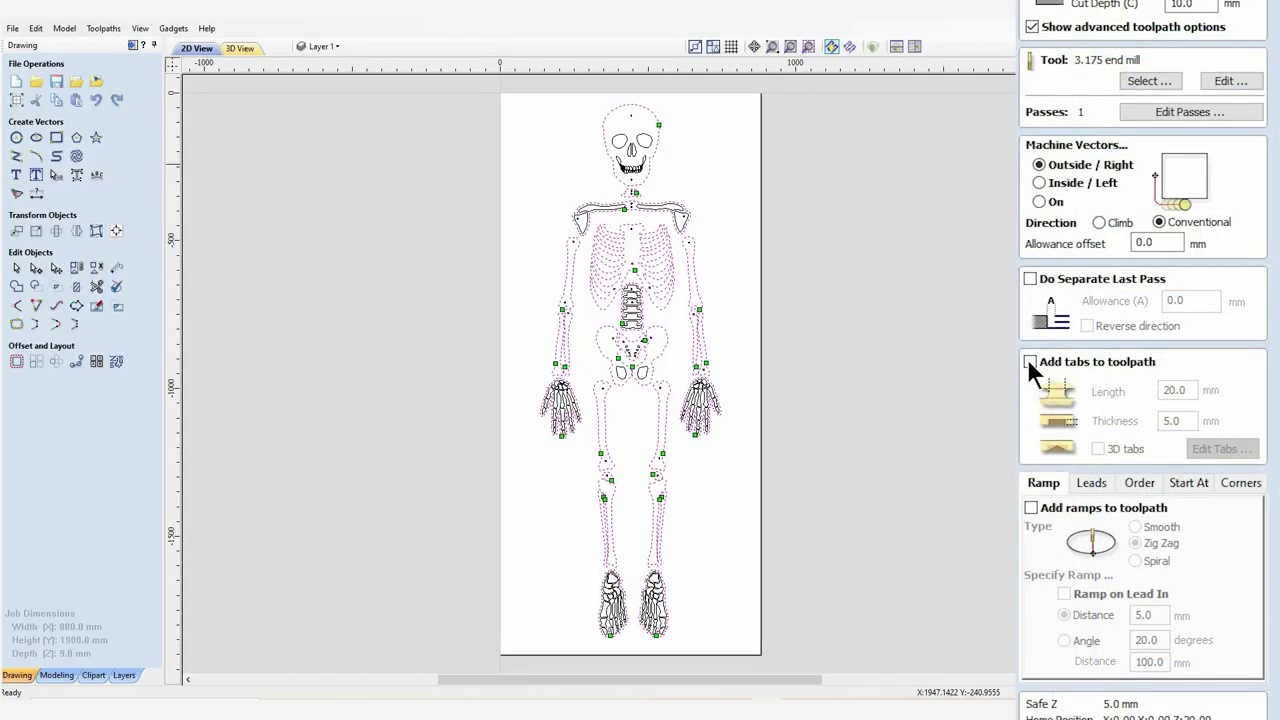
pyautogui.click(1029, 362)
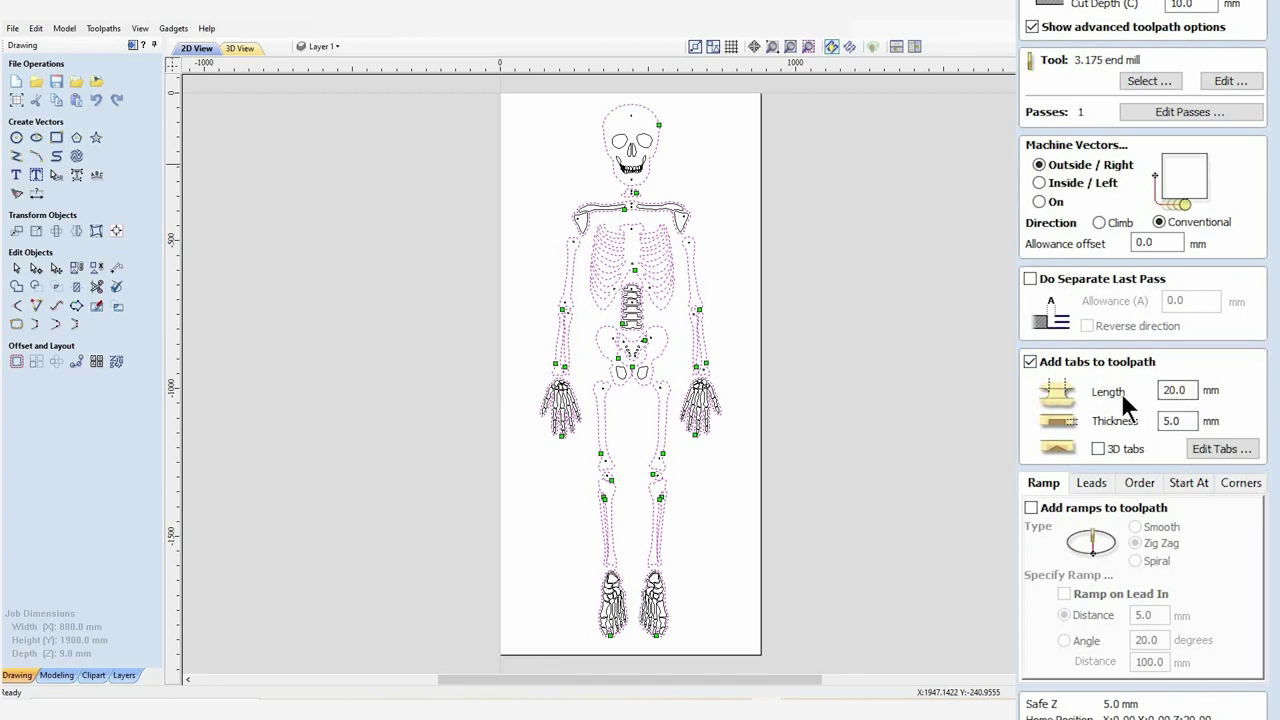
pyautogui.click(1103, 448)
# Place tabs on both upper sides of the skull, under the chin, on the neck bone and at the shoulder outline's upper centre
pyautogui.click(1216, 446)
pyautogui.scroll(5, 605, 99)
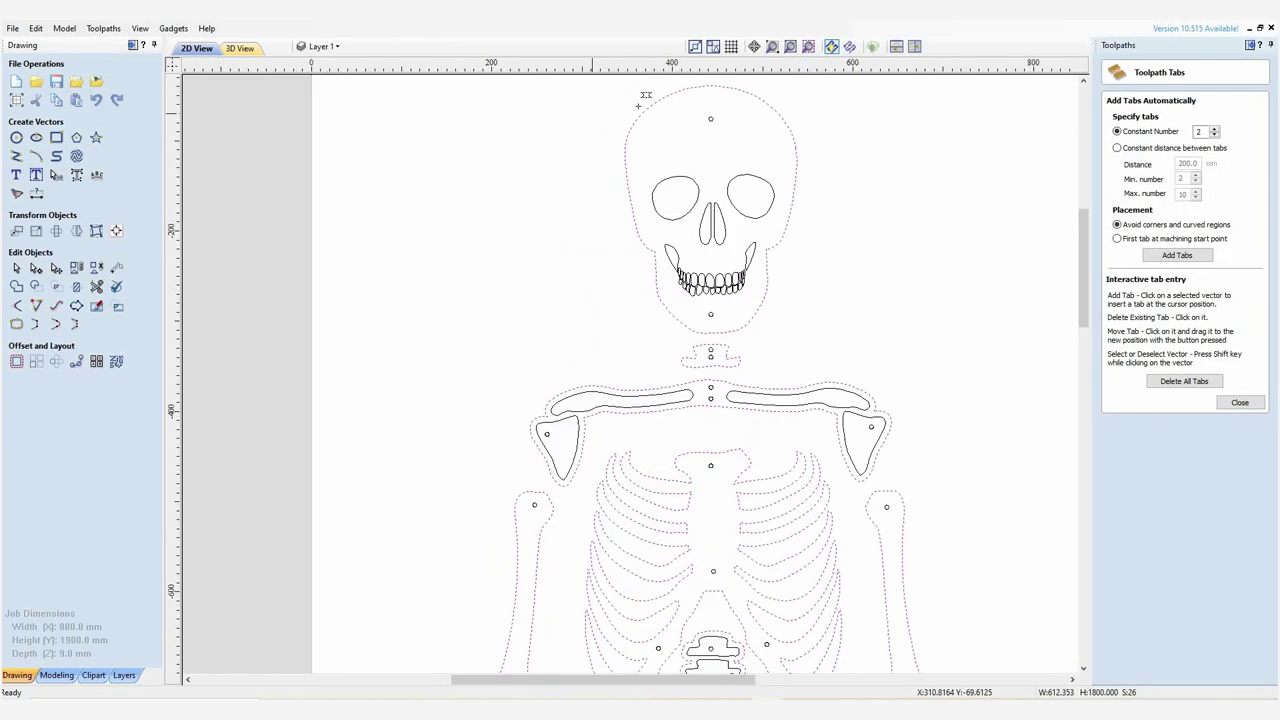
pyautogui.click(658, 106)
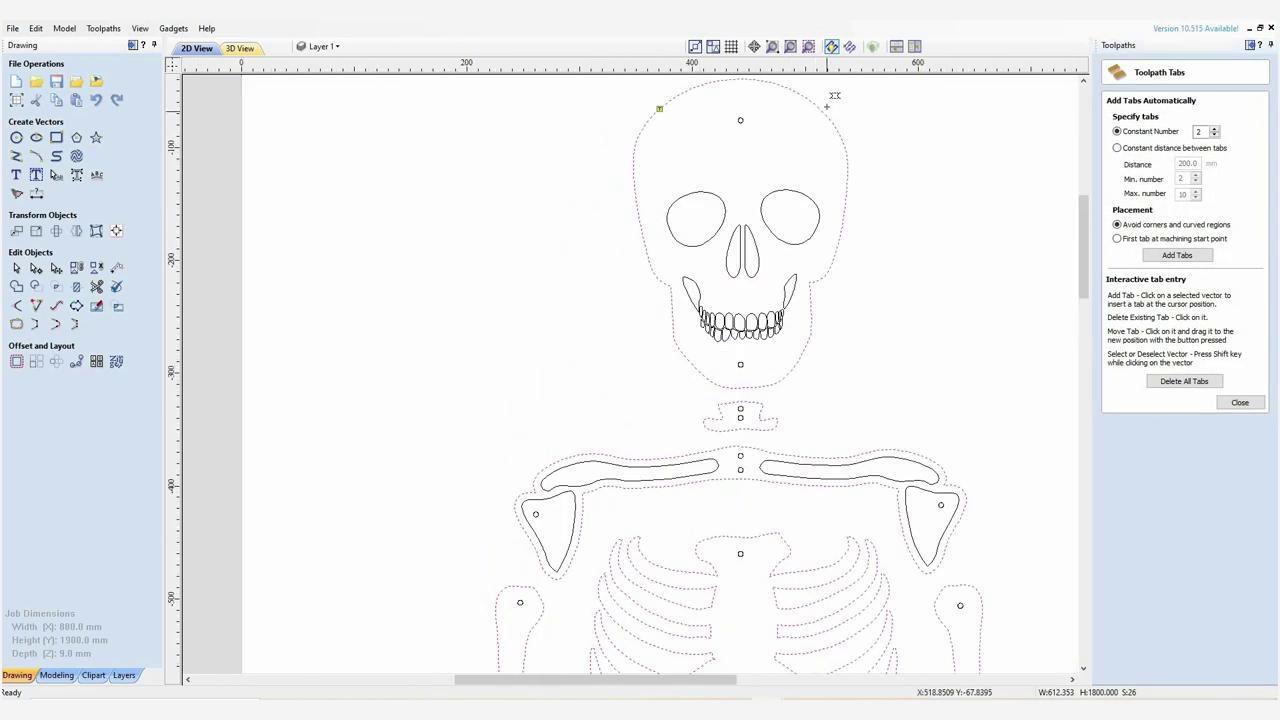
pyautogui.click(739, 390)
pyautogui.scroll(4, 749, 398)
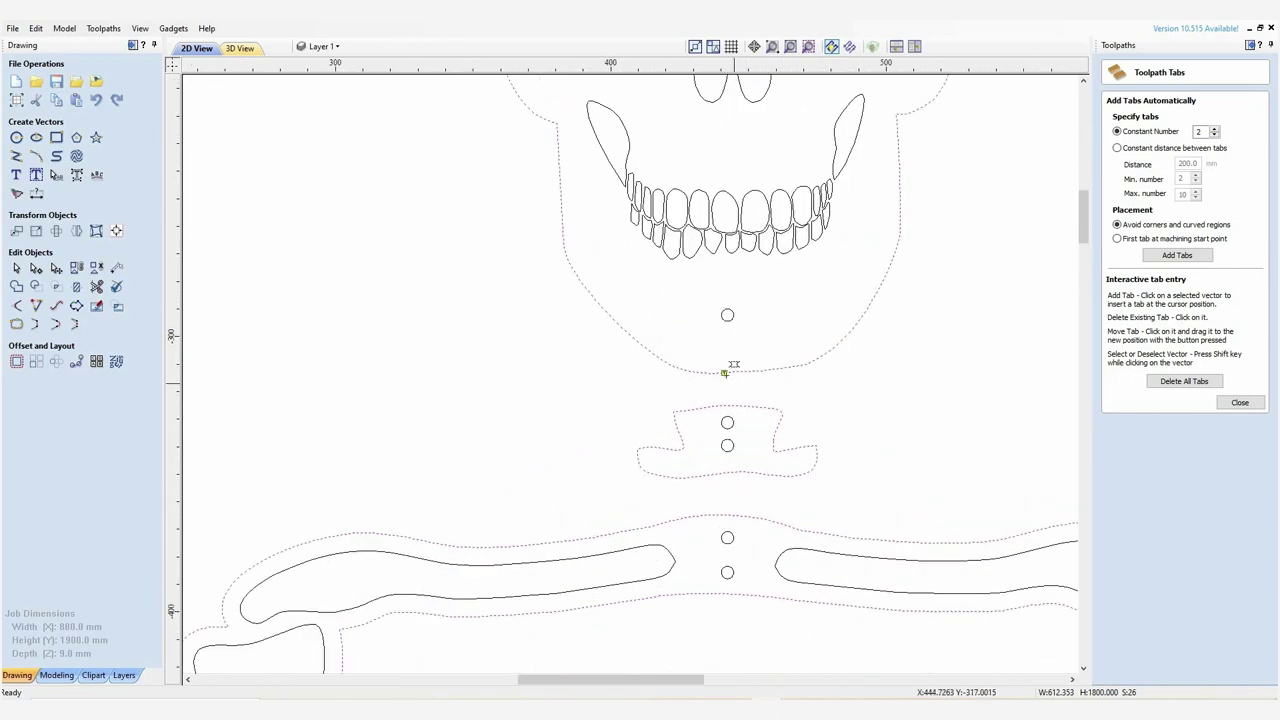
pyautogui.click(725, 372)
pyautogui.click(733, 373)
pyautogui.scroll(-3, 734, 495)
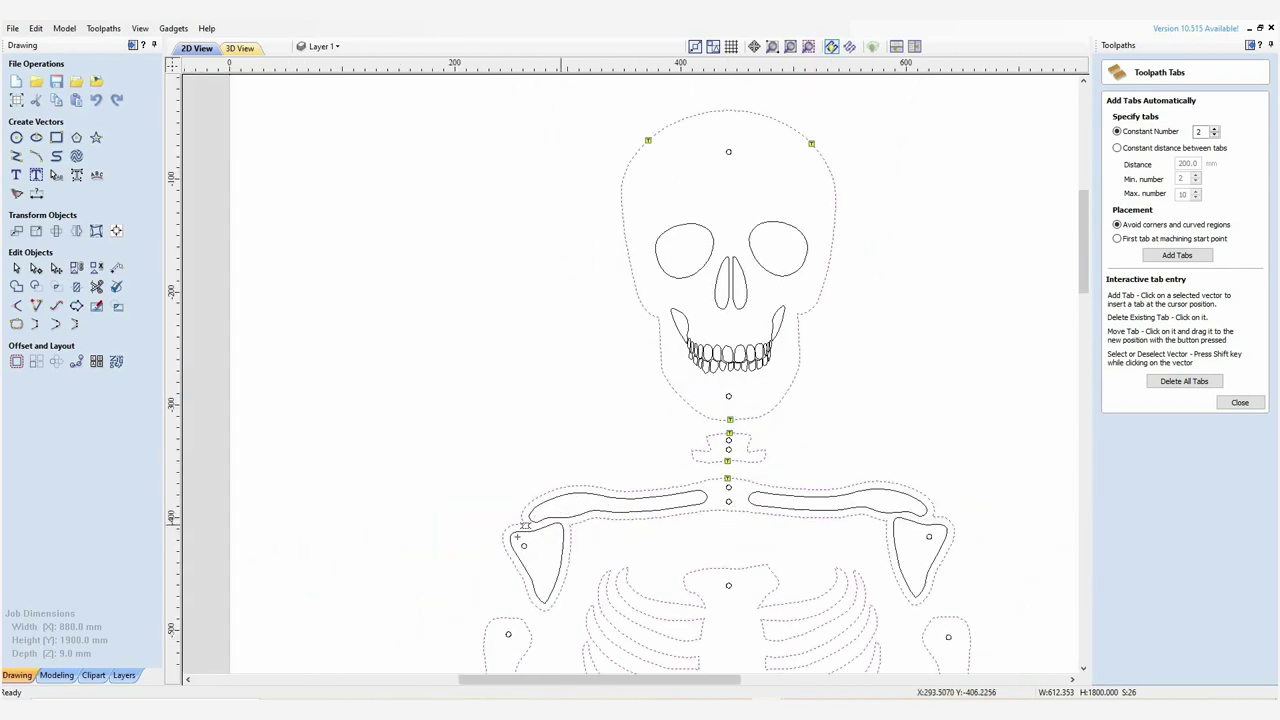
# Place tabs on the outer edges of both shoulder blades and on the upper ends of both upper arm bones
pyautogui.scroll(3, 520, 543)
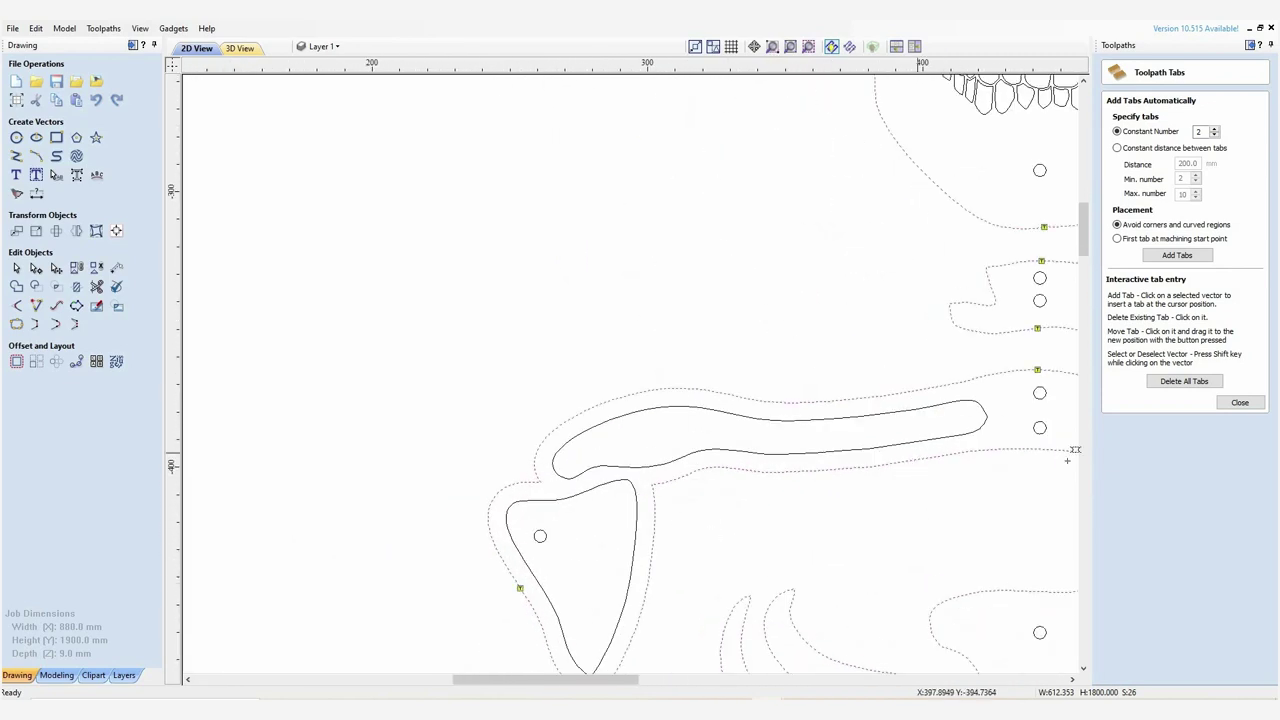
pyautogui.scroll(-3, 1058, 491)
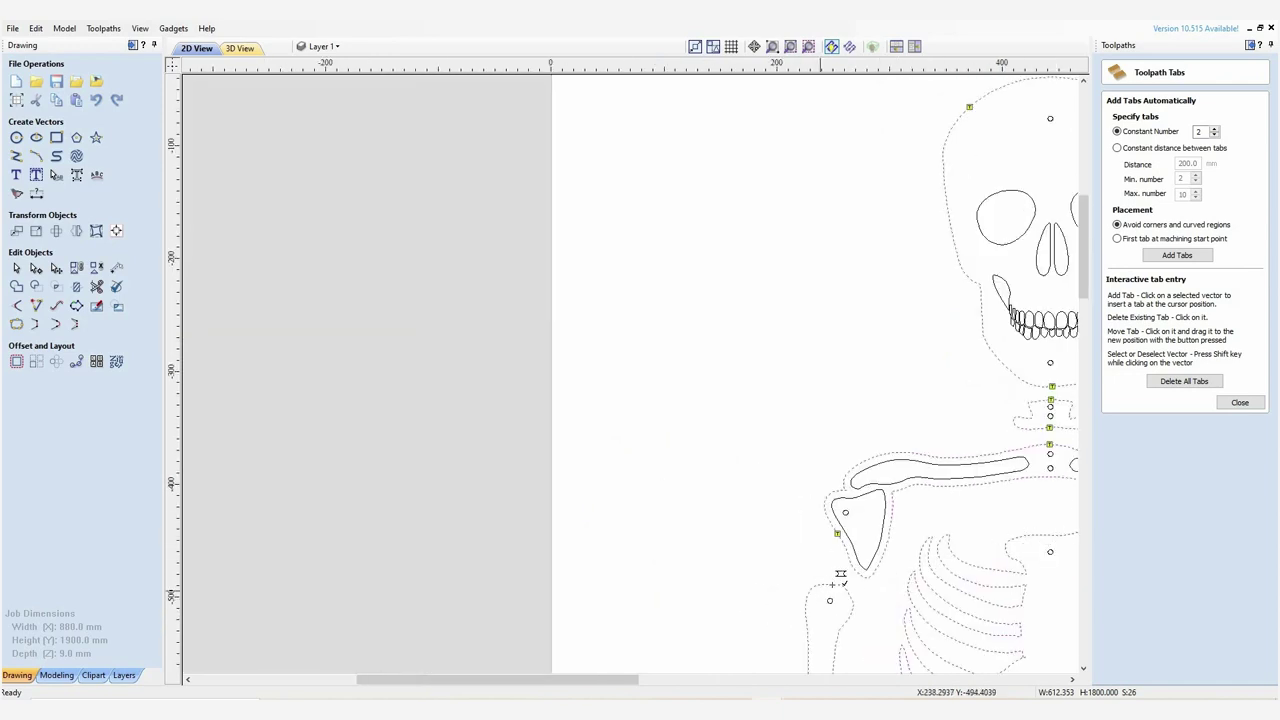
pyautogui.scroll(-5, 960, 500)
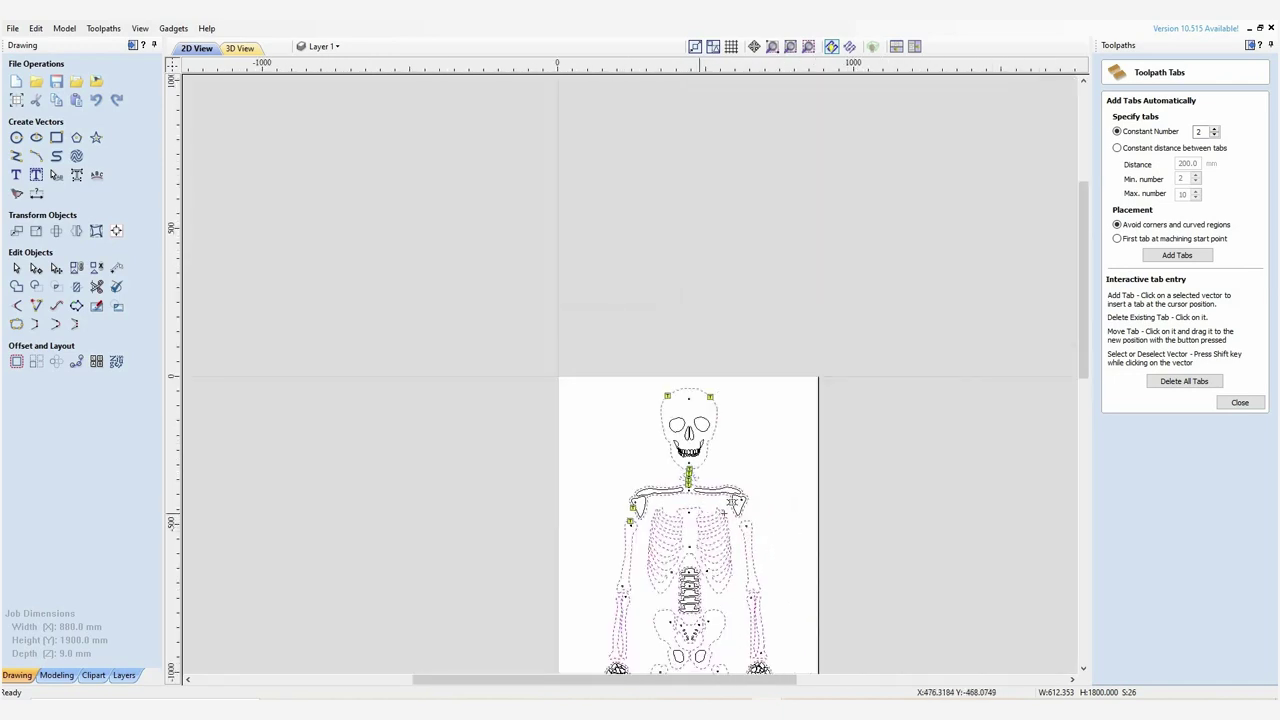
pyautogui.scroll(4, 725, 514)
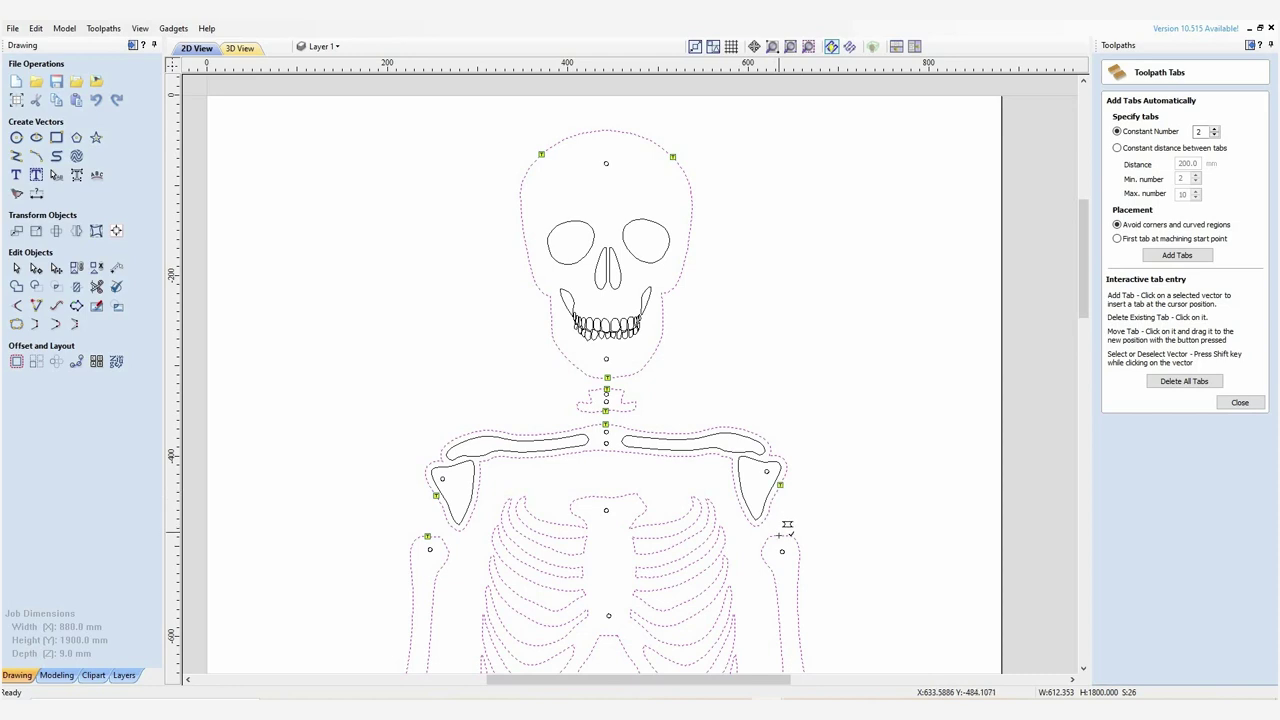
pyautogui.click(779, 536)
# Place tabs on the breastbone's upper edge, both sides where the ribcage meets the spine, and along the ribs on both sides
pyautogui.scroll(2, 622, 431)
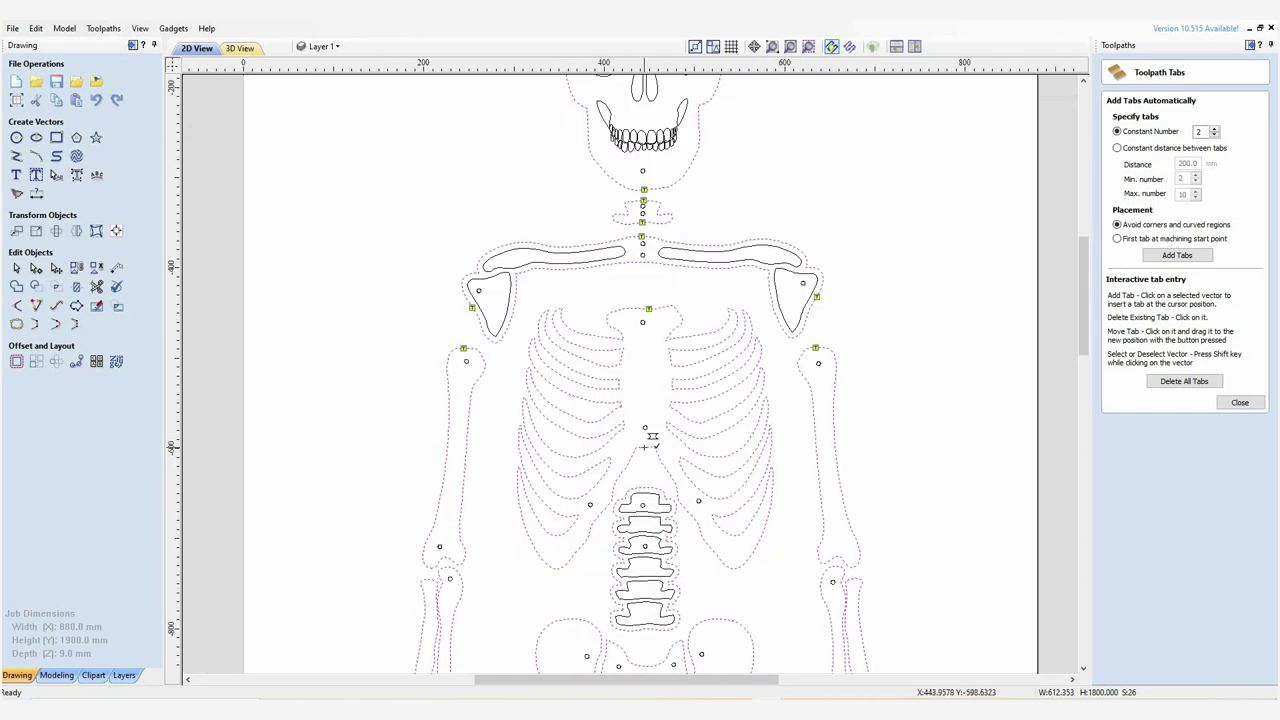
pyautogui.scroll(3, 651, 434)
pyautogui.scroll(-4, 800, 290)
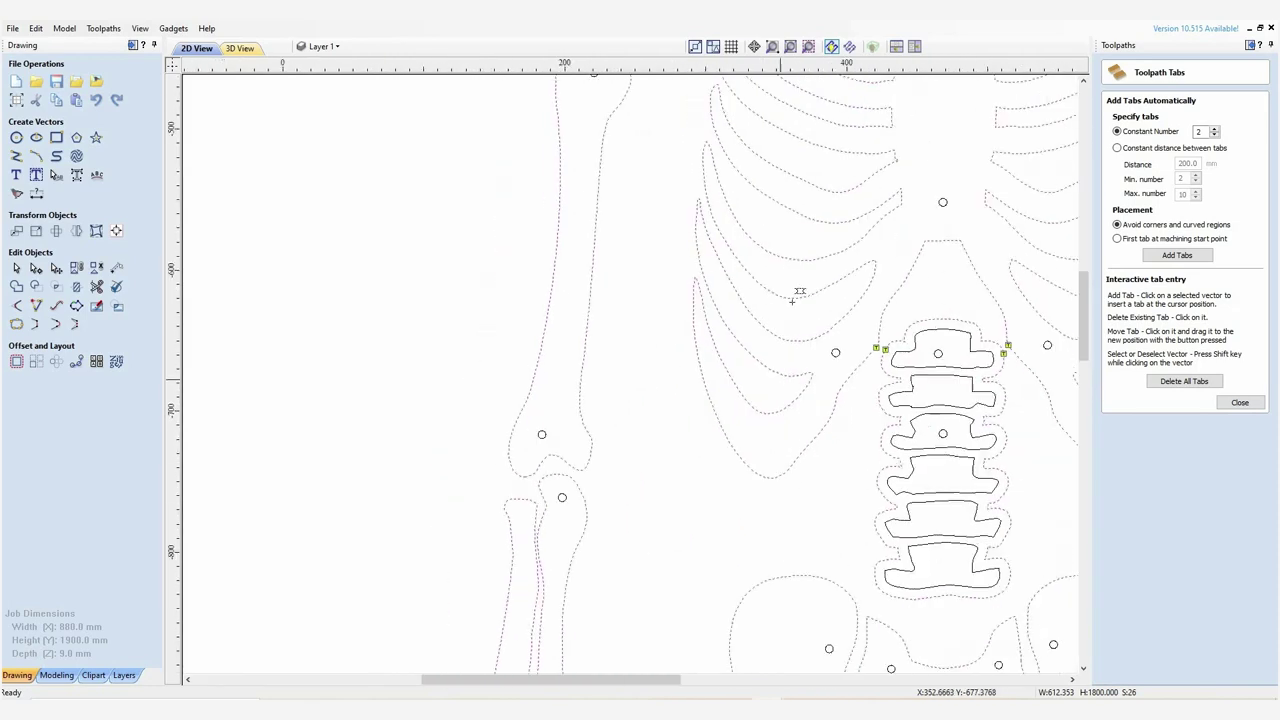
pyautogui.scroll(-1, 1016, 220)
pyautogui.scroll(3, 1016, 220)
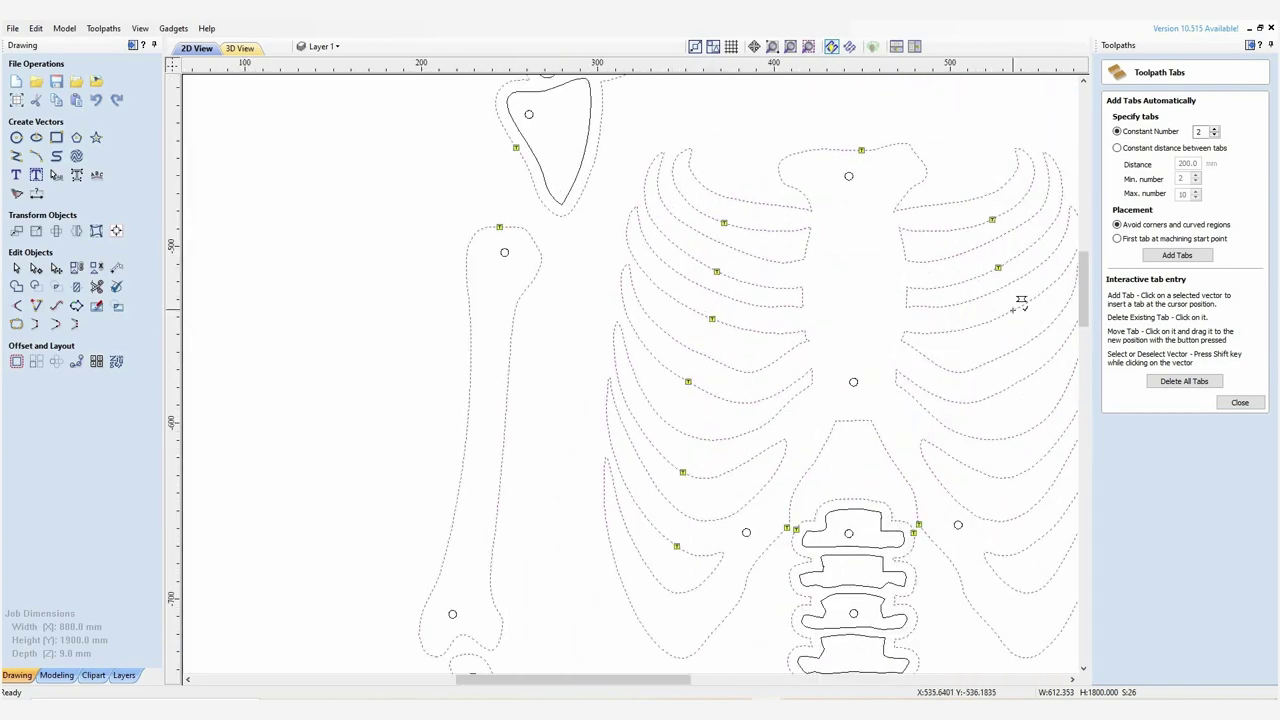
pyautogui.scroll(-4, 620, 400)
pyautogui.scroll(4, 626, 383)
pyautogui.scroll(-3, 397, 414)
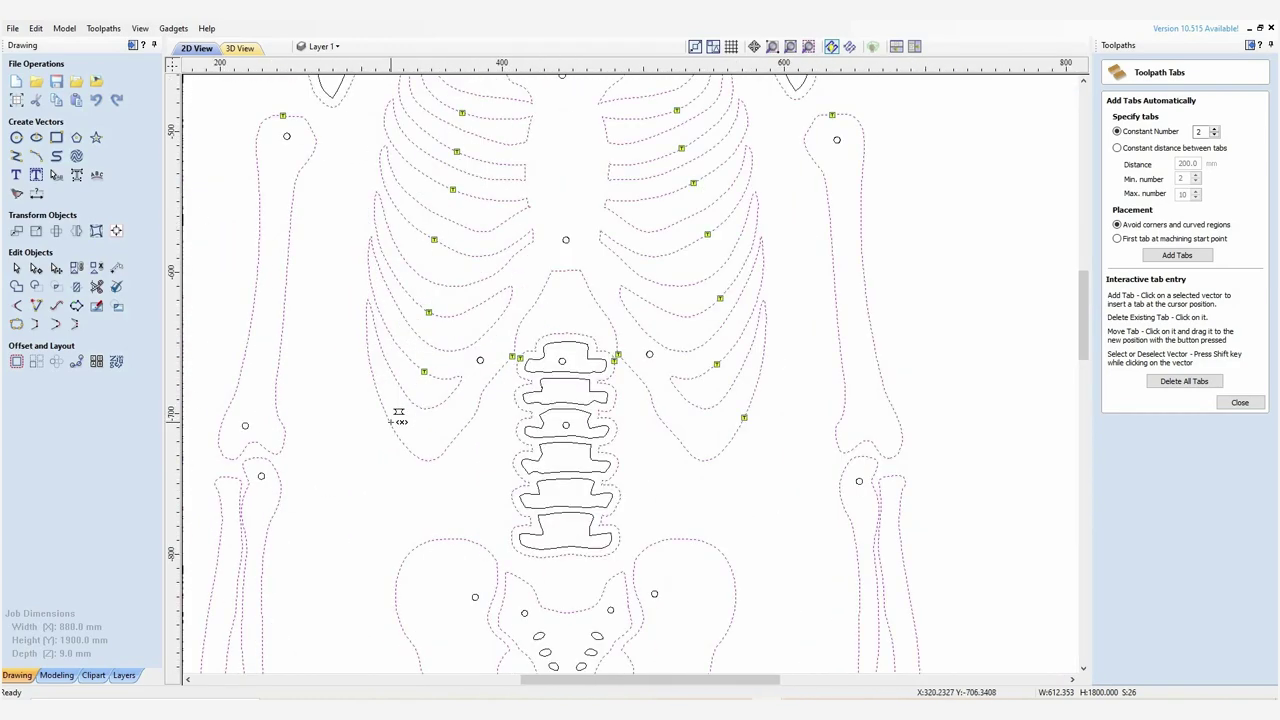
# Place tabs below the spine, around the pelvis and sacrum, on the forearm bones and beside the thigh bones' upper ends
pyautogui.scroll(4, 420, 425)
pyautogui.scroll(3, 500, 405)
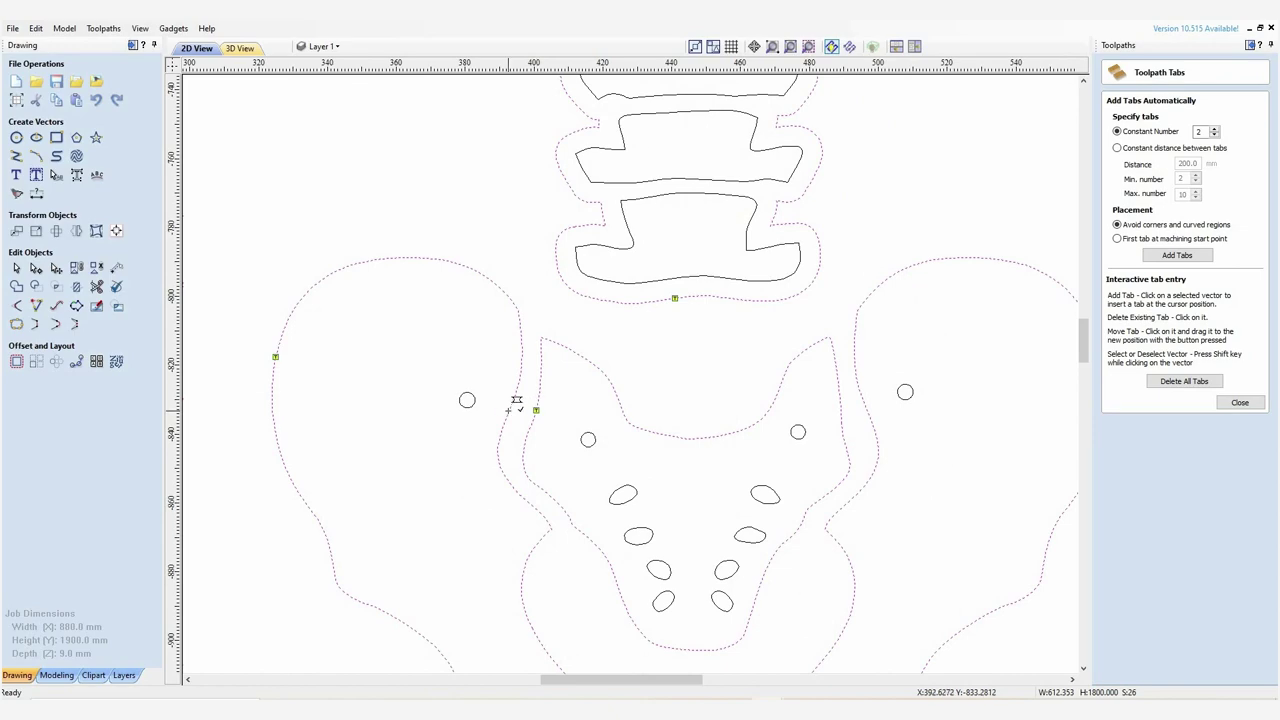
pyautogui.scroll(-4, 705, 517)
pyautogui.scroll(2, 705, 517)
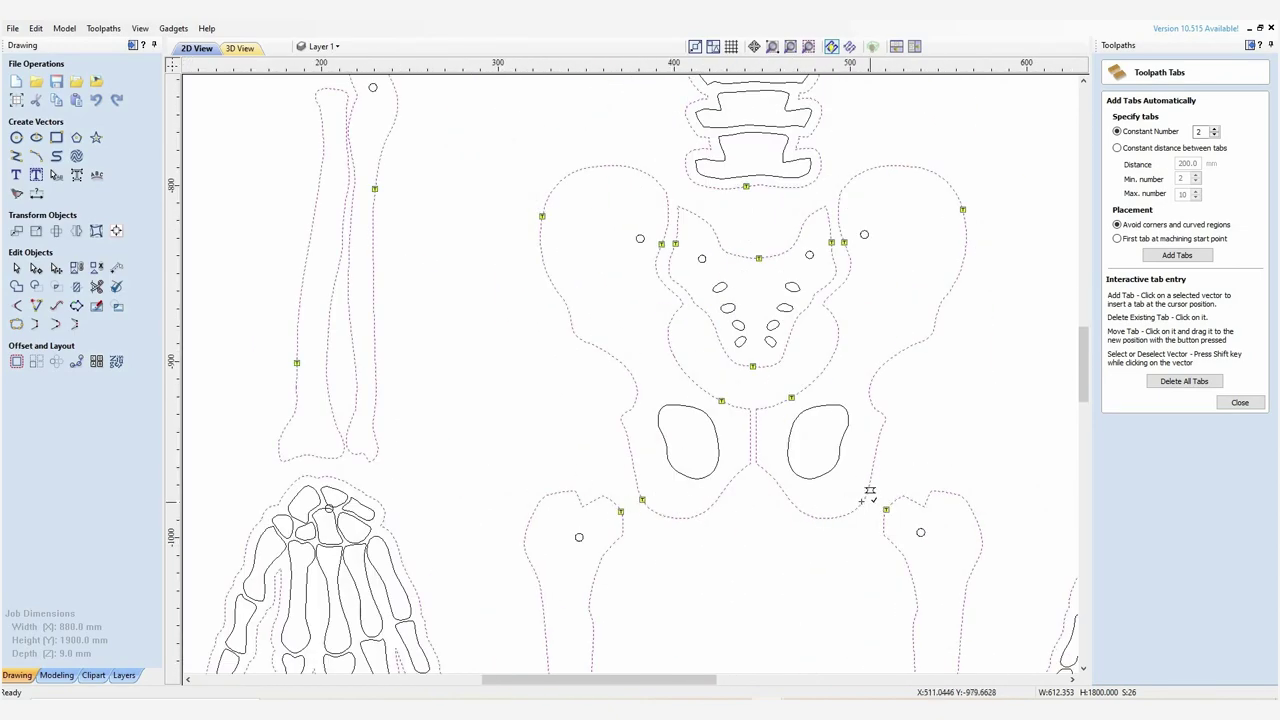
# Place tabs on the lower thigh bones, hand outlines, lower leg bones and foot outlines, and finish the tab editing
pyautogui.scroll(-3, 884, 458)
pyautogui.scroll(-2, 905, 275)
pyautogui.scroll(5, 663, 389)
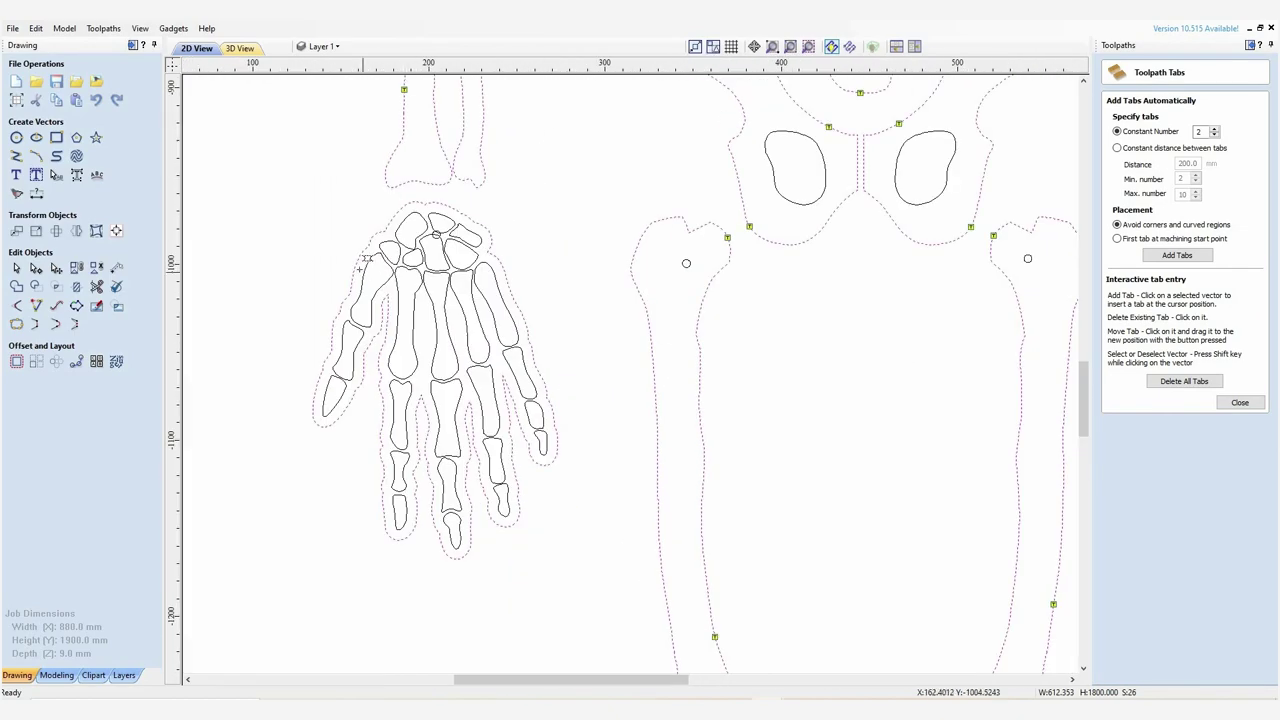
pyautogui.scroll(-2, 818, 295)
pyautogui.scroll(-4, 812, 305)
pyautogui.scroll(2, 797, 520)
pyautogui.scroll(2, 757, 328)
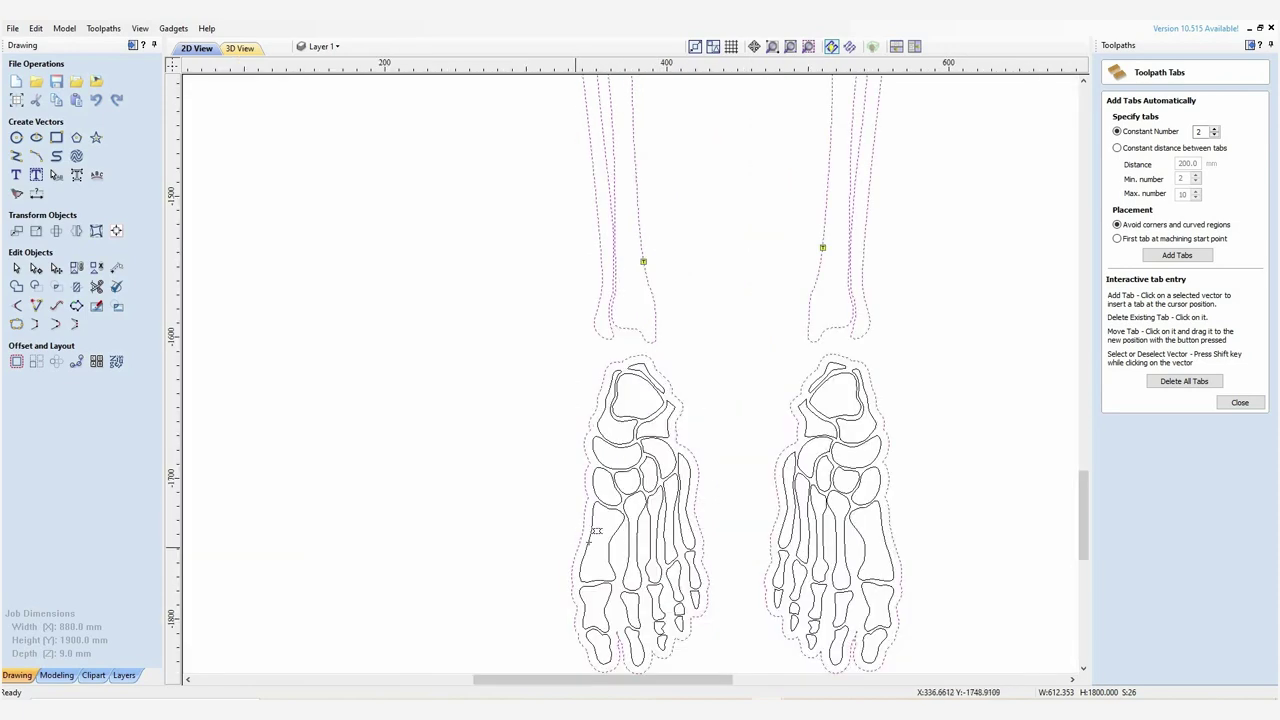
pyautogui.scroll(-5, 706, 454)
pyautogui.click(1240, 402)
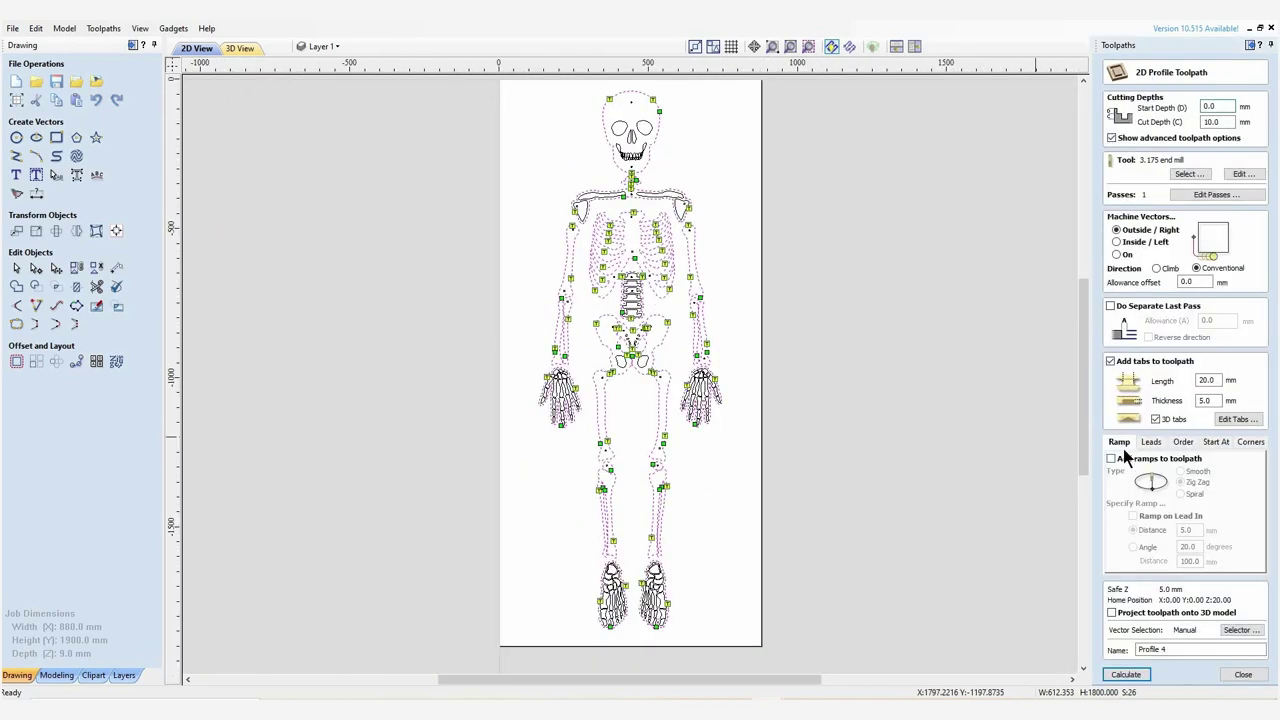
# Add zig-zag ramps with a 5.0 mm distance to Profile 4 and calculate the toolpath
pyautogui.click(1128, 680)
pyautogui.scroll(3, 970, 360)
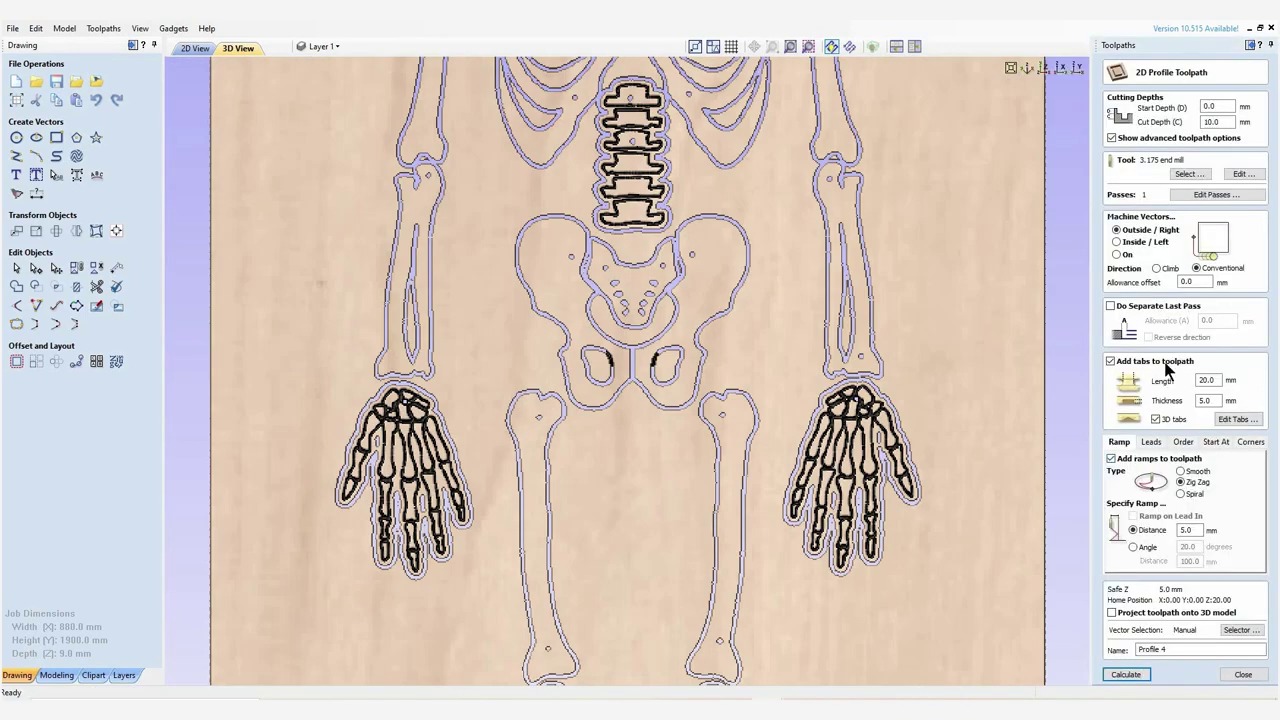
# Preview all toolpaths and examine the simulated cuts and tabs from the skull down to the feet
pyautogui.rightClick(1146, 321)
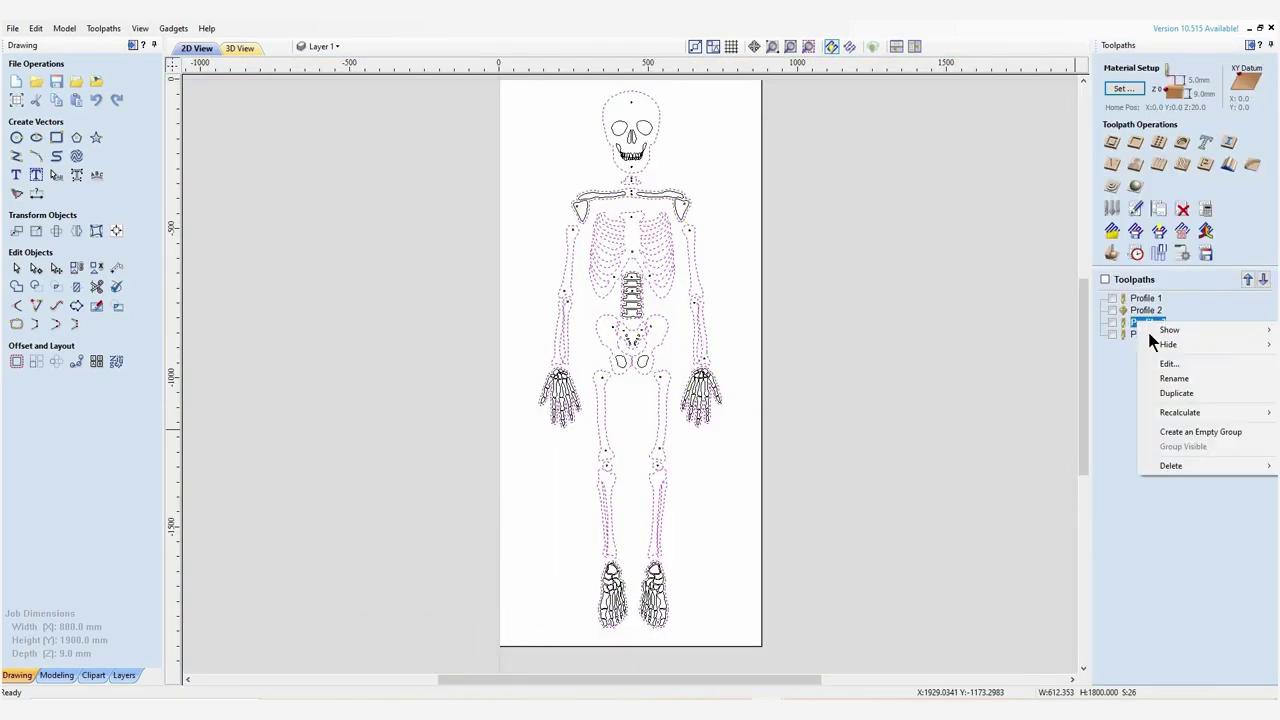
pyautogui.click(1168, 466)
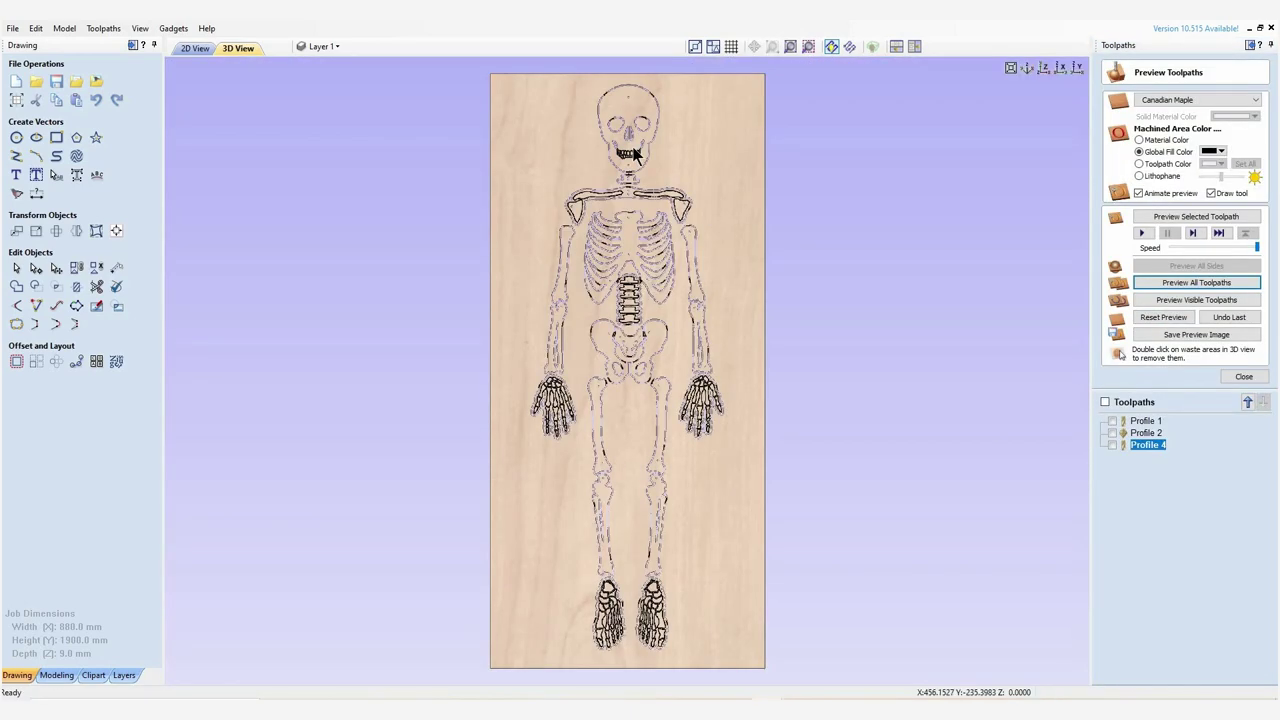
pyautogui.scroll(5, 660, 520)
pyautogui.scroll(-5, 719, 209)
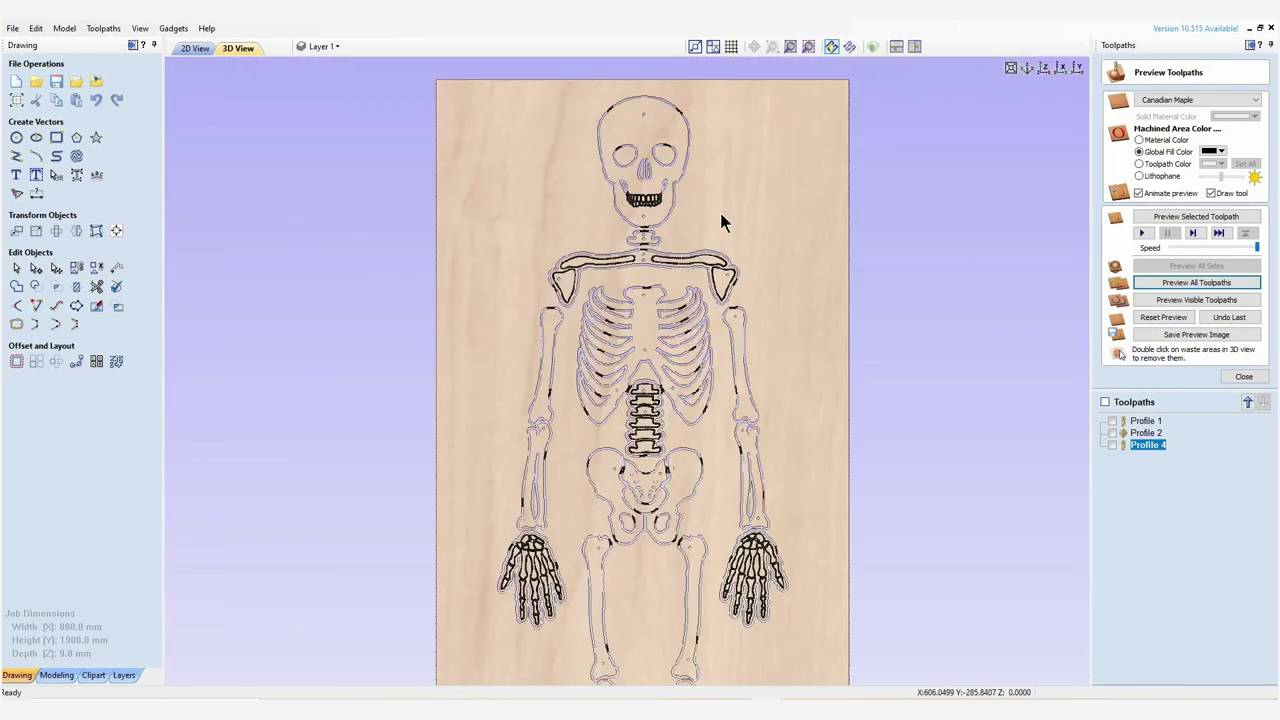
pyautogui.scroll(-3, 734, 444)
pyautogui.scroll(3, 631, 540)
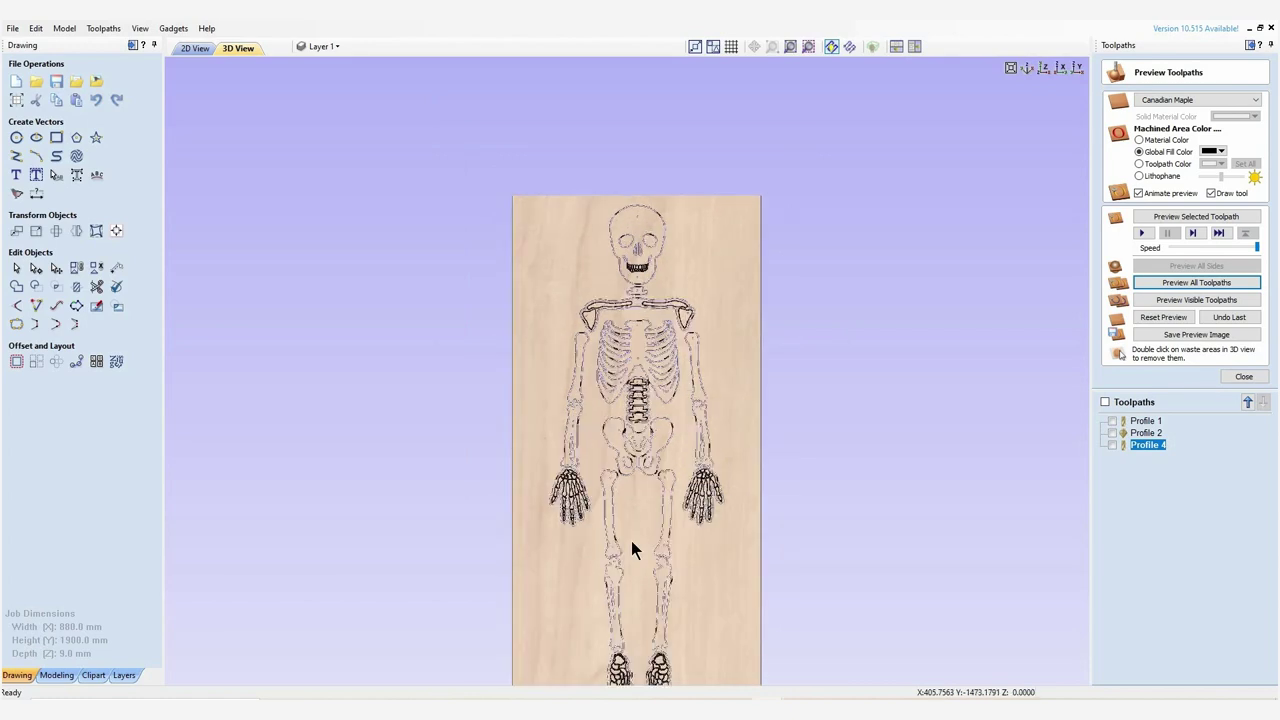
pyautogui.scroll(2, 634, 340)
pyautogui.scroll(3, 636, 342)
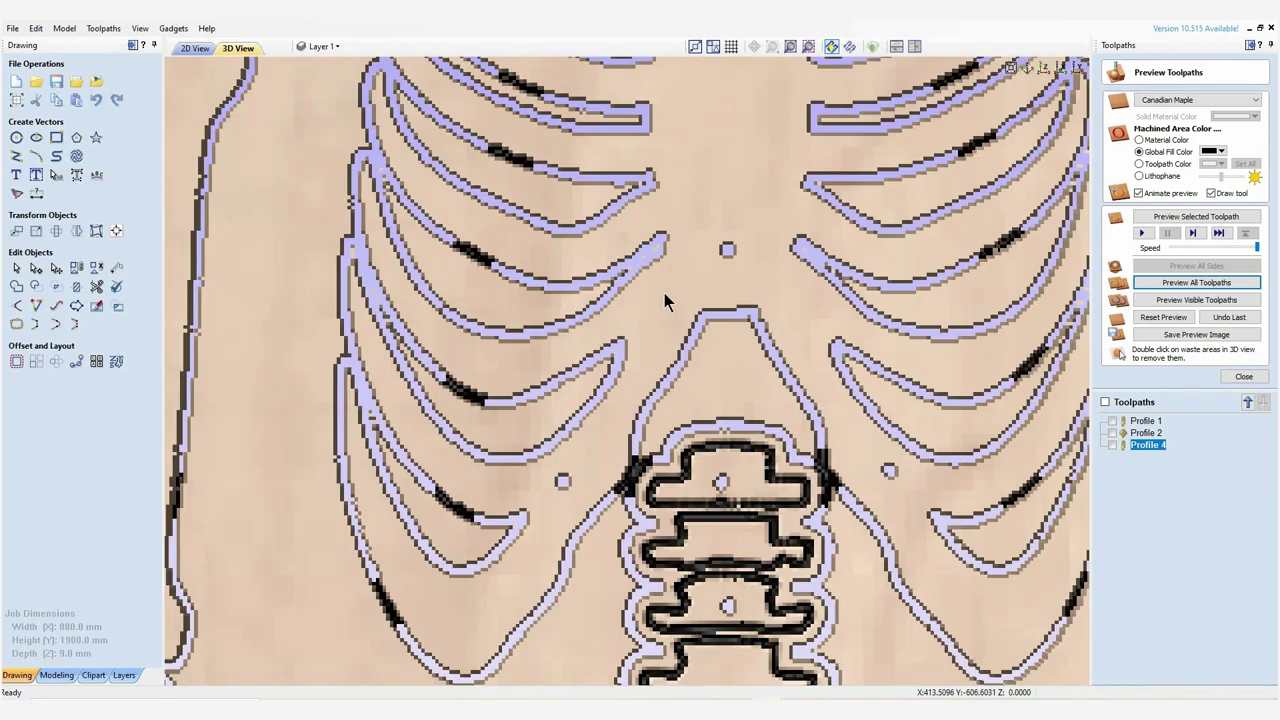
pyautogui.scroll(-5, 668, 308)
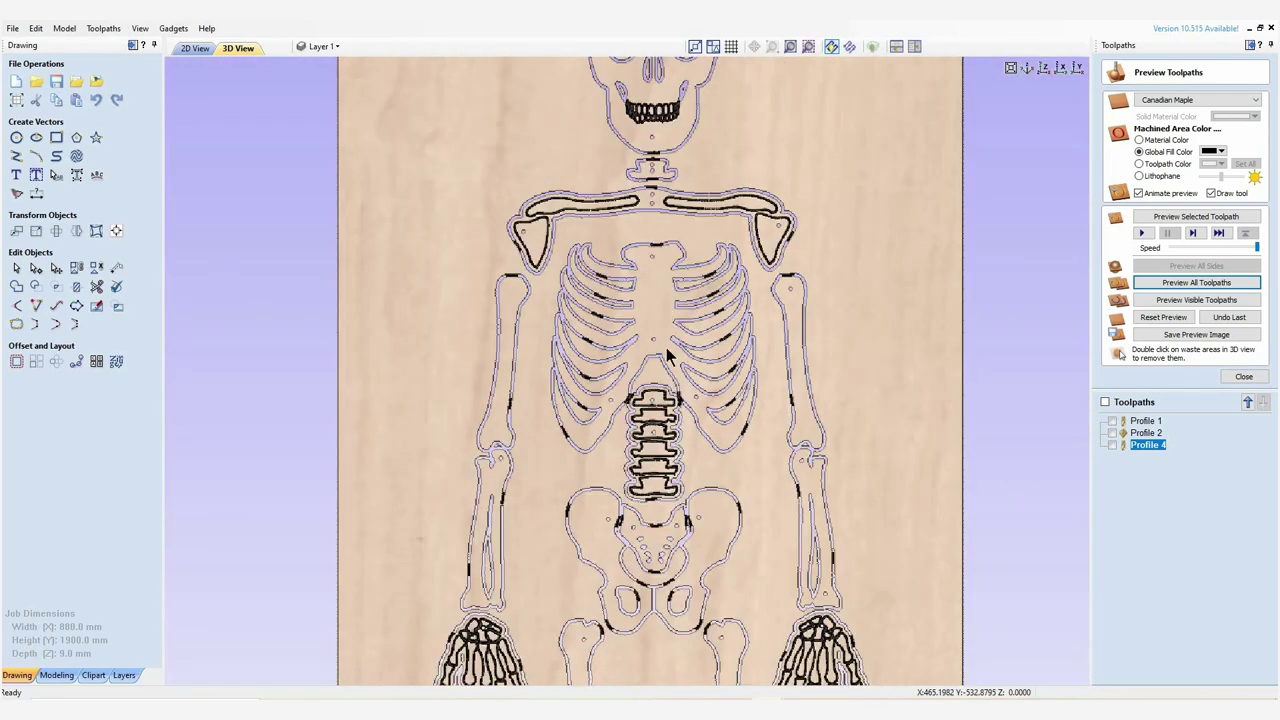
pyautogui.moveTo(658, 450); pyautogui.dragTo(663, 388, button='middle')
pyautogui.moveTo(664, 336); pyautogui.dragTo(666, 262, button='middle')
pyautogui.moveTo(666, 480); pyautogui.dragTo(671, 414, button='middle')
pyautogui.scroll(-3, 671, 414)
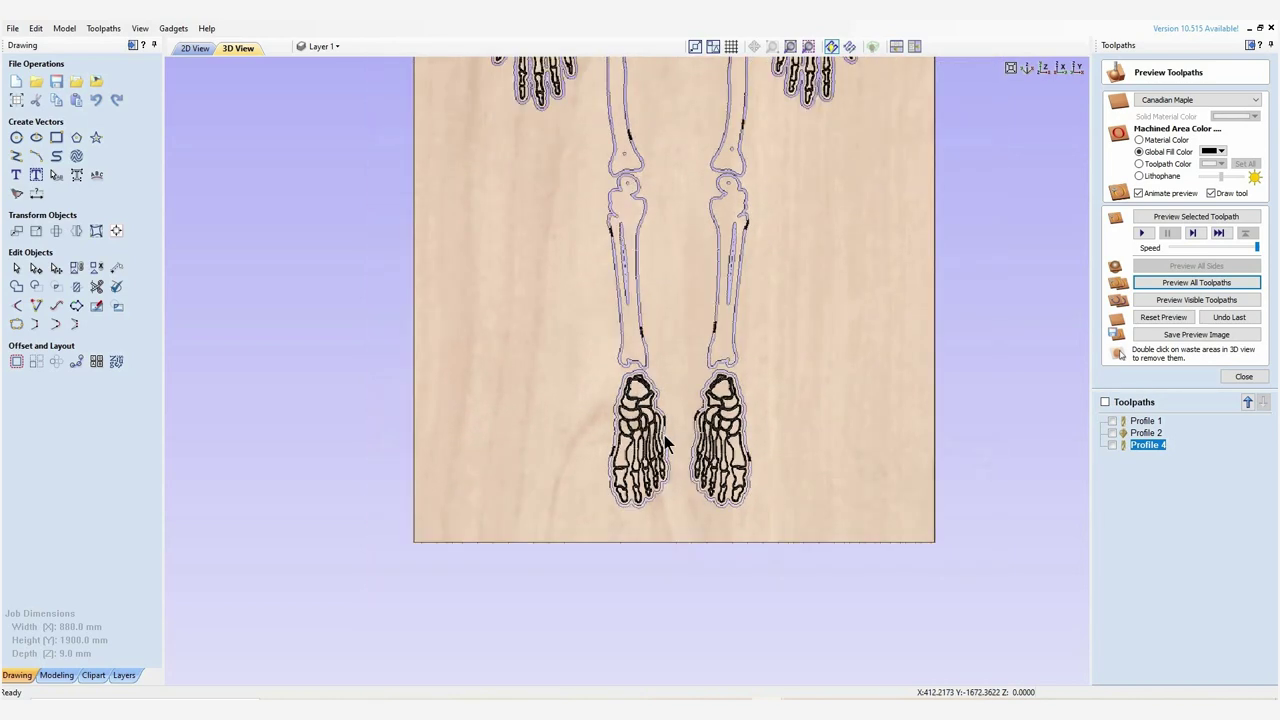
pyautogui.scroll(-4, 670, 408)
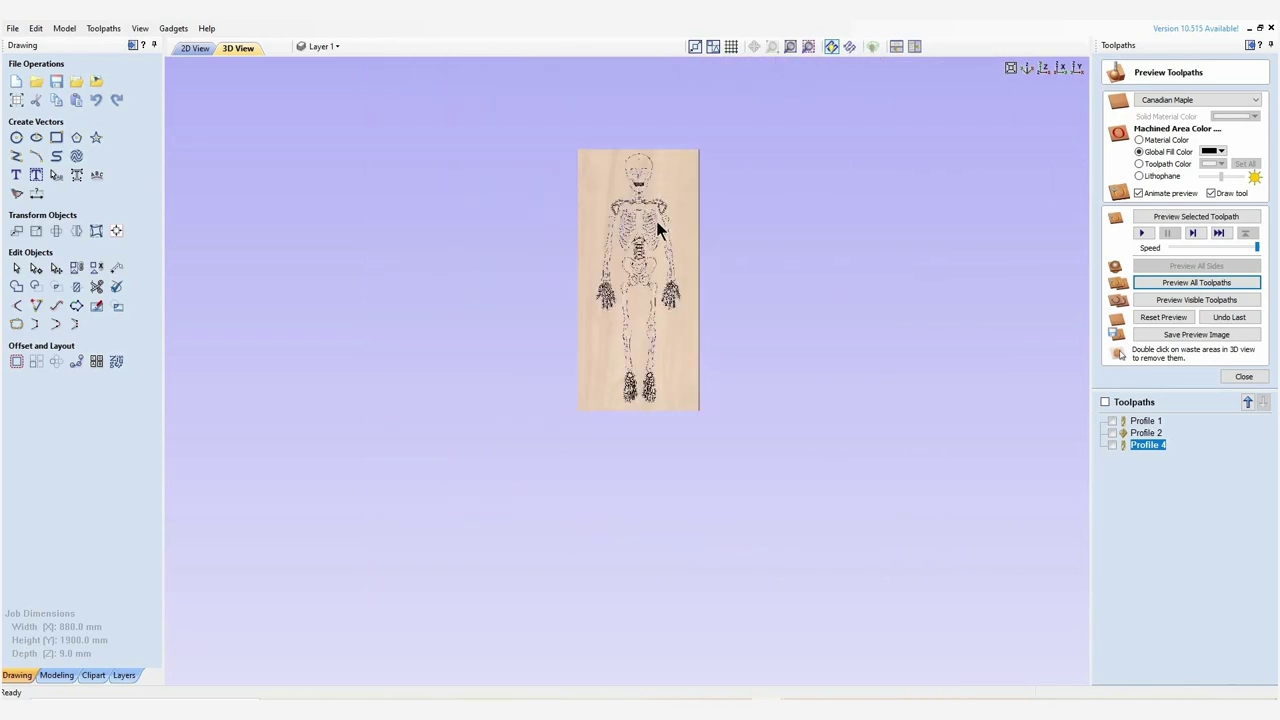
pyautogui.moveTo(656, 221); pyautogui.dragTo(652, 271, button='middle')
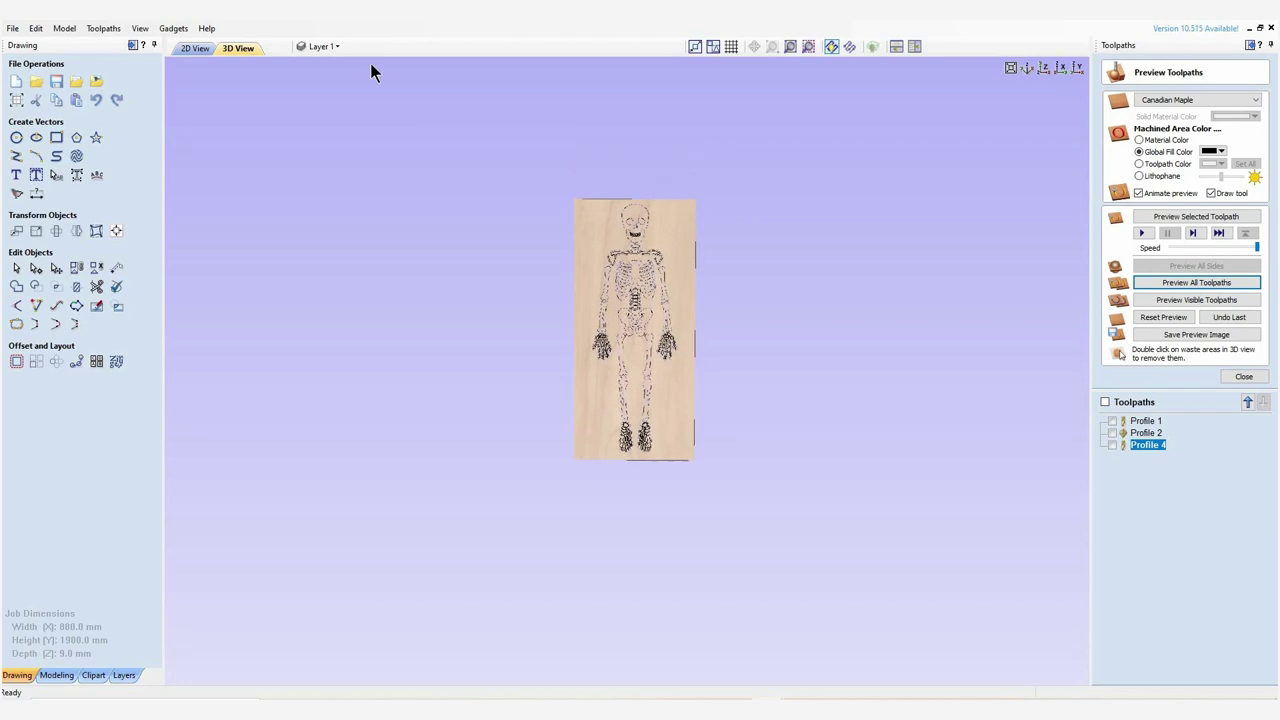
# Save the visible toolpaths Profile 1 and Profile 4 to multiple YetiTool SmartBench files named "large skeleton prifiles" in the ALL PARTS folder
pyautogui.click(200, 50)
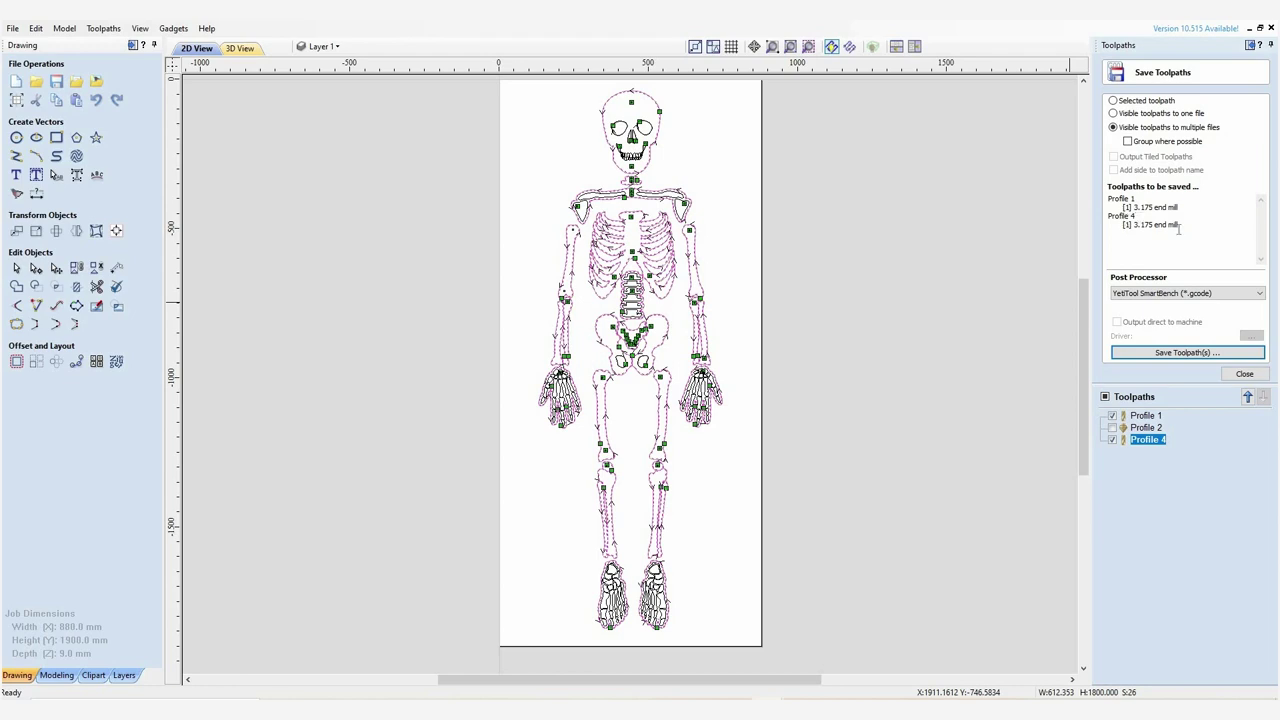
pyautogui.moveTo(1165, 222)
pyautogui.mouseDown()
pyautogui.moveTo(1126, 198)
pyautogui.moveTo(1177, 211)
pyautogui.mouseUp()
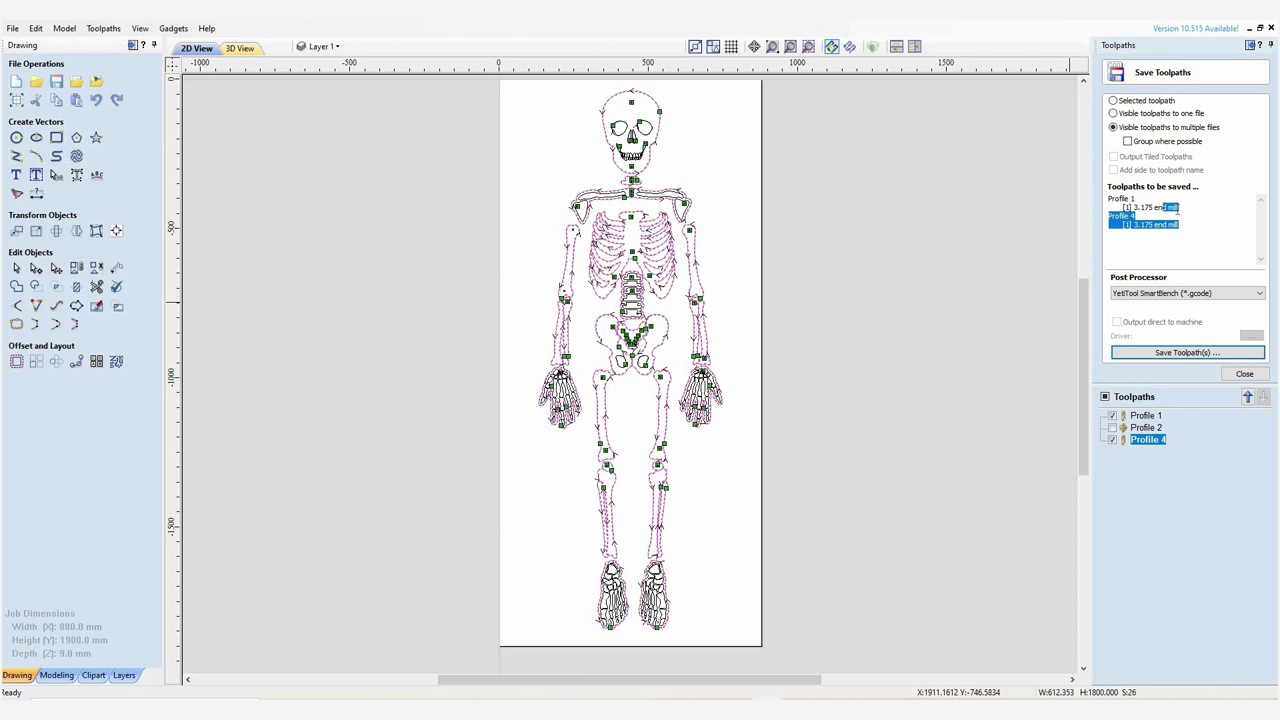
pyautogui.click(1165, 356)
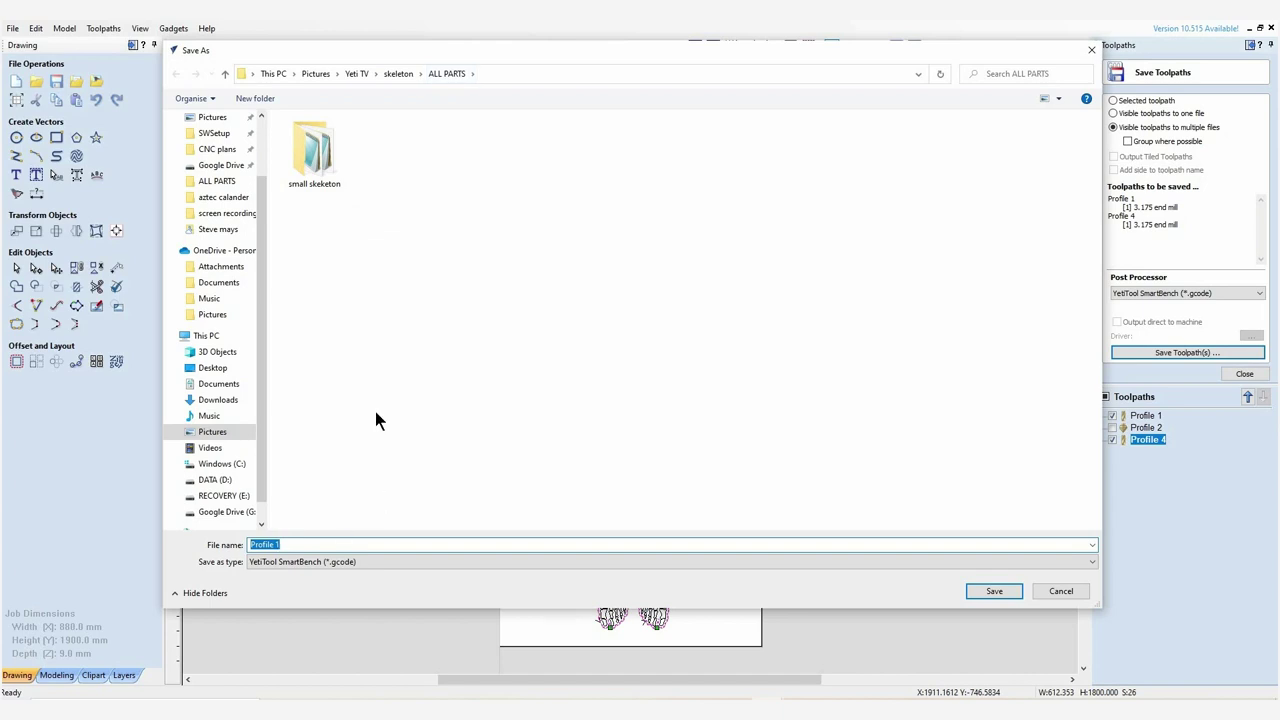
pyautogui.write('large')
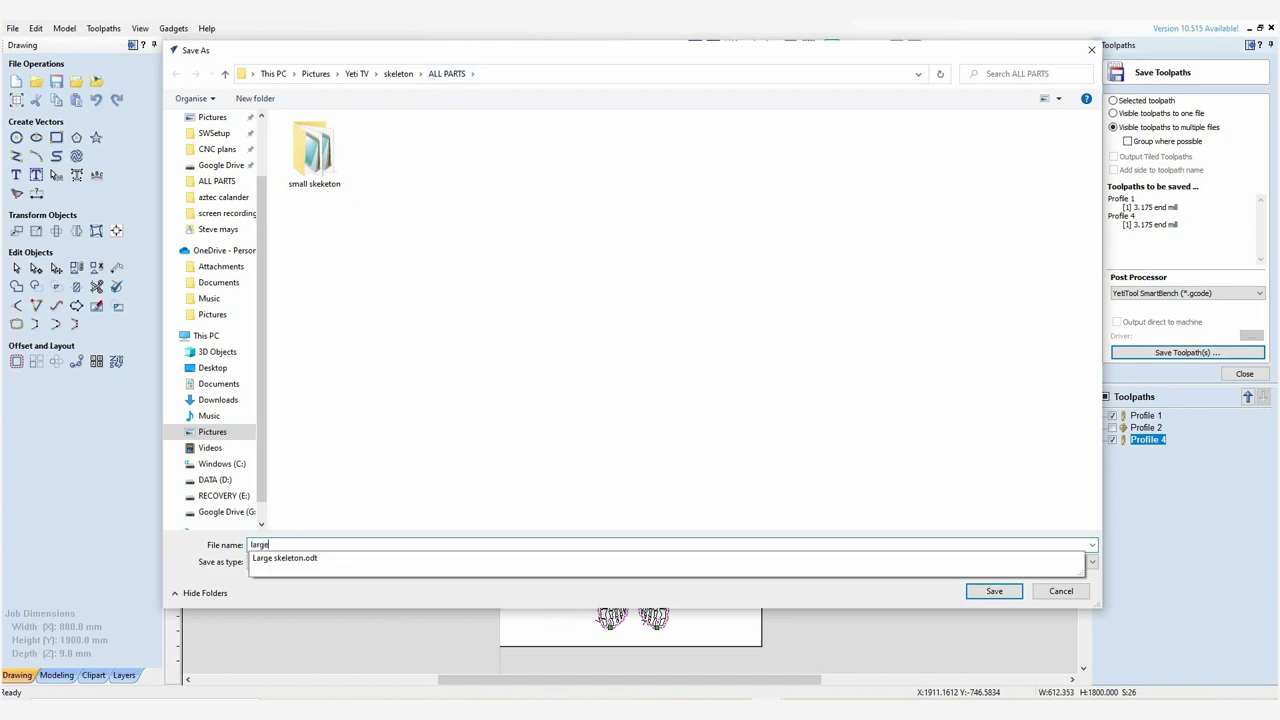
pyautogui.write(' skeleton prifiles')
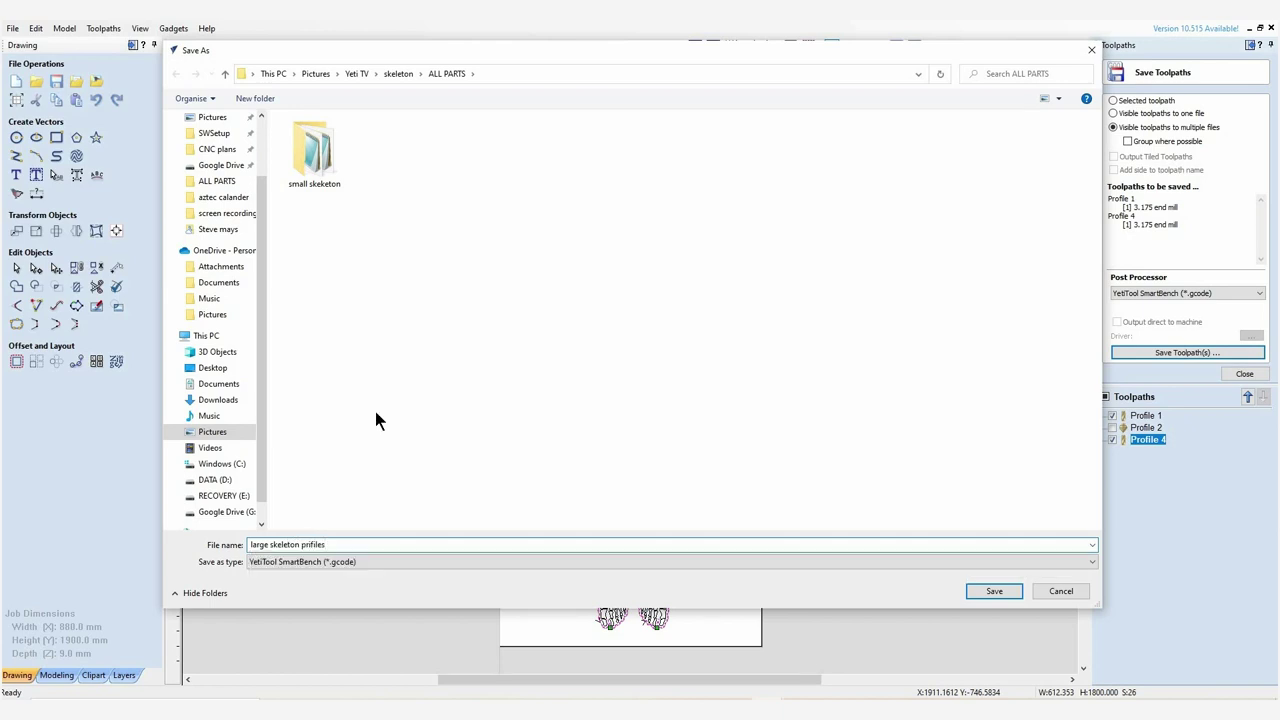
pyautogui.press('Return')
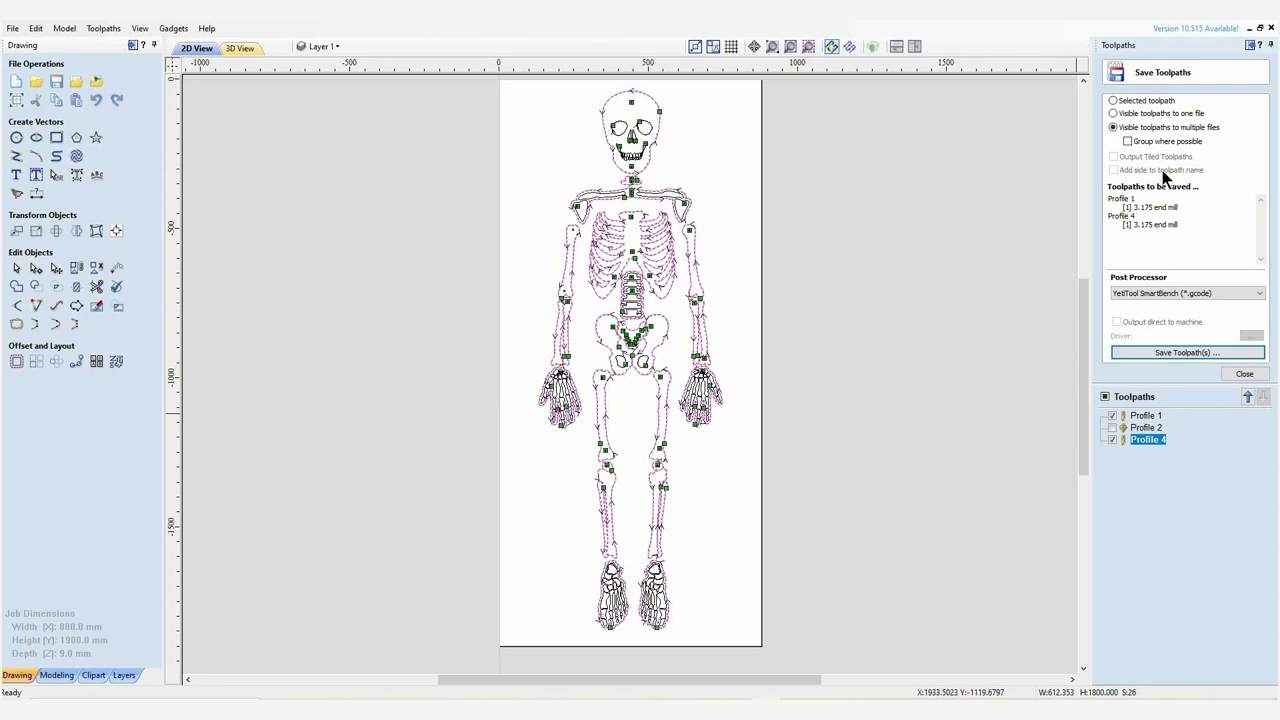
# Switch the output to the selected toolpath only and start saving the v-cutter toolpath Profile 2
pyautogui.click(1114, 100)
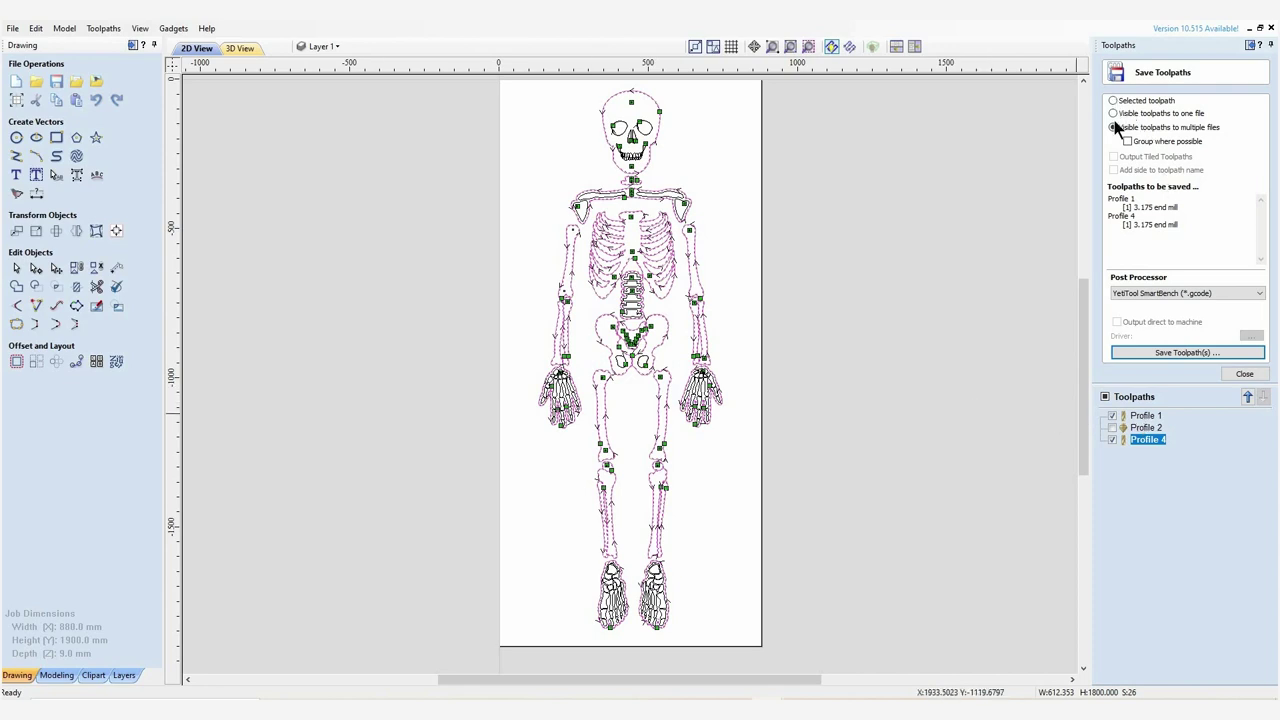
pyautogui.click(1139, 427)
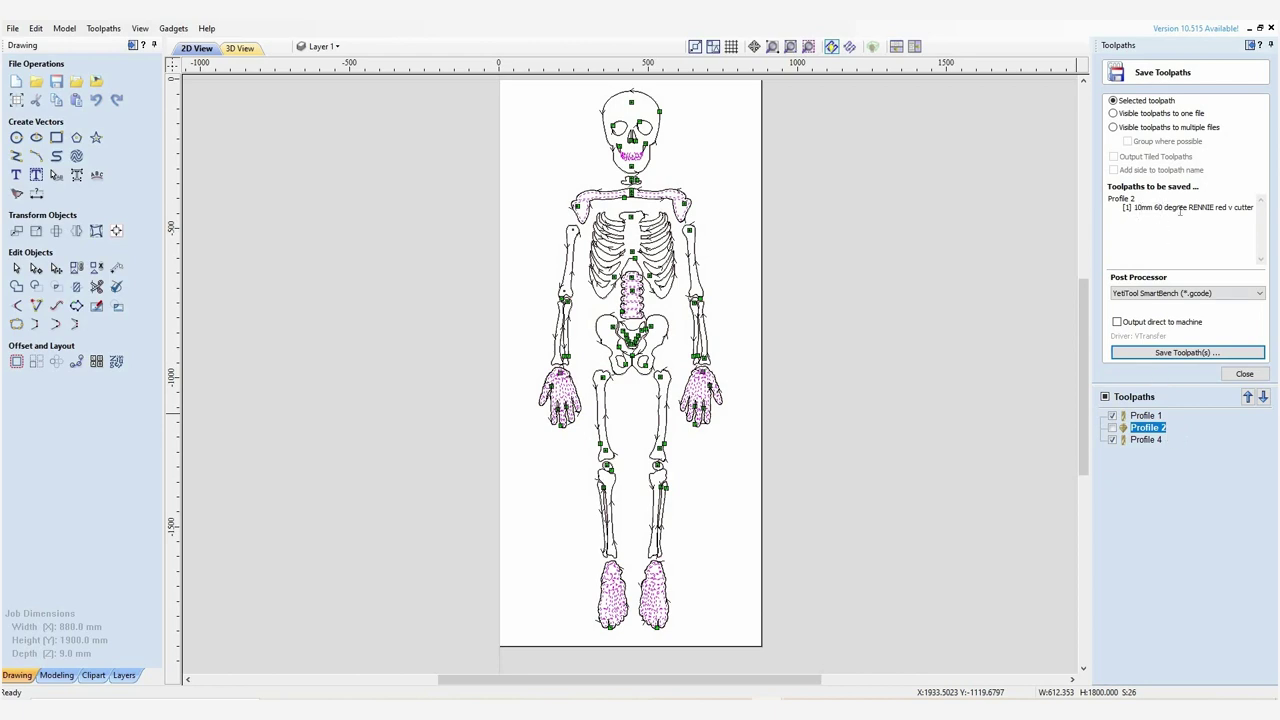
pyautogui.click(1200, 354)
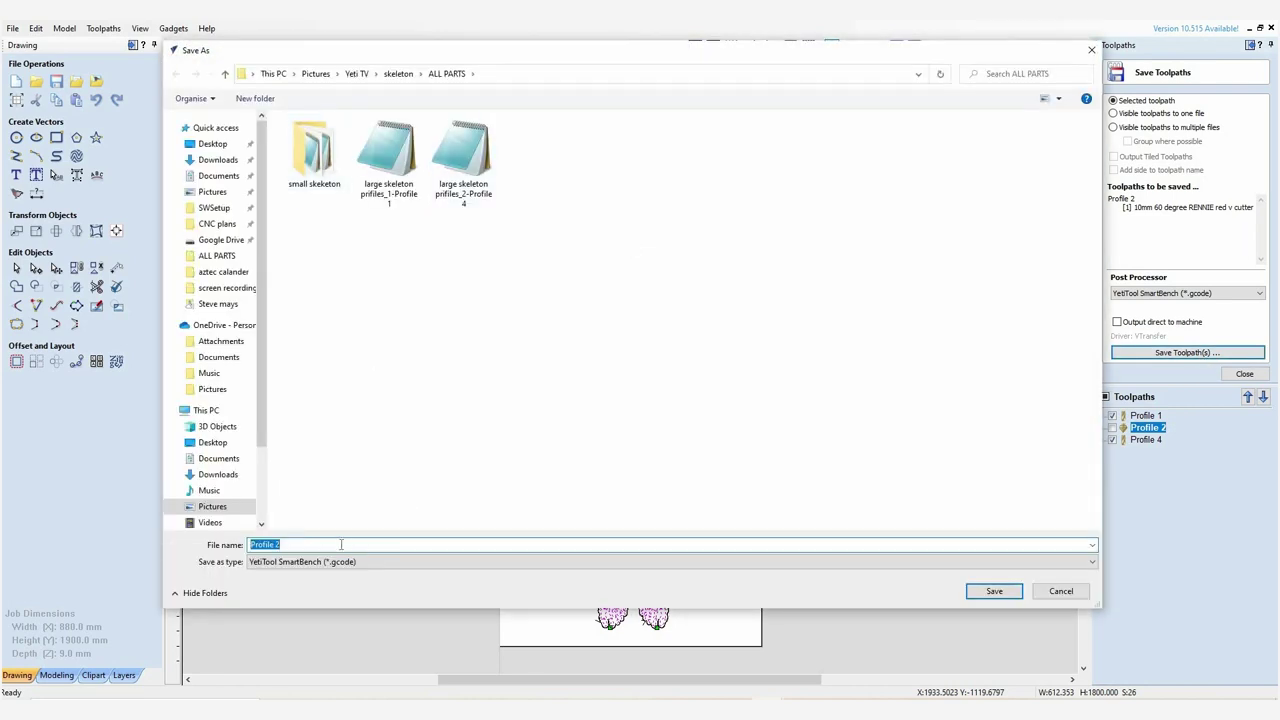
# Name the Profile 2 toolpath file "large skeleton vcuts", basing the name on the saved Profile 1 file
pyautogui.click(397, 192)
pyautogui.click(378, 544)
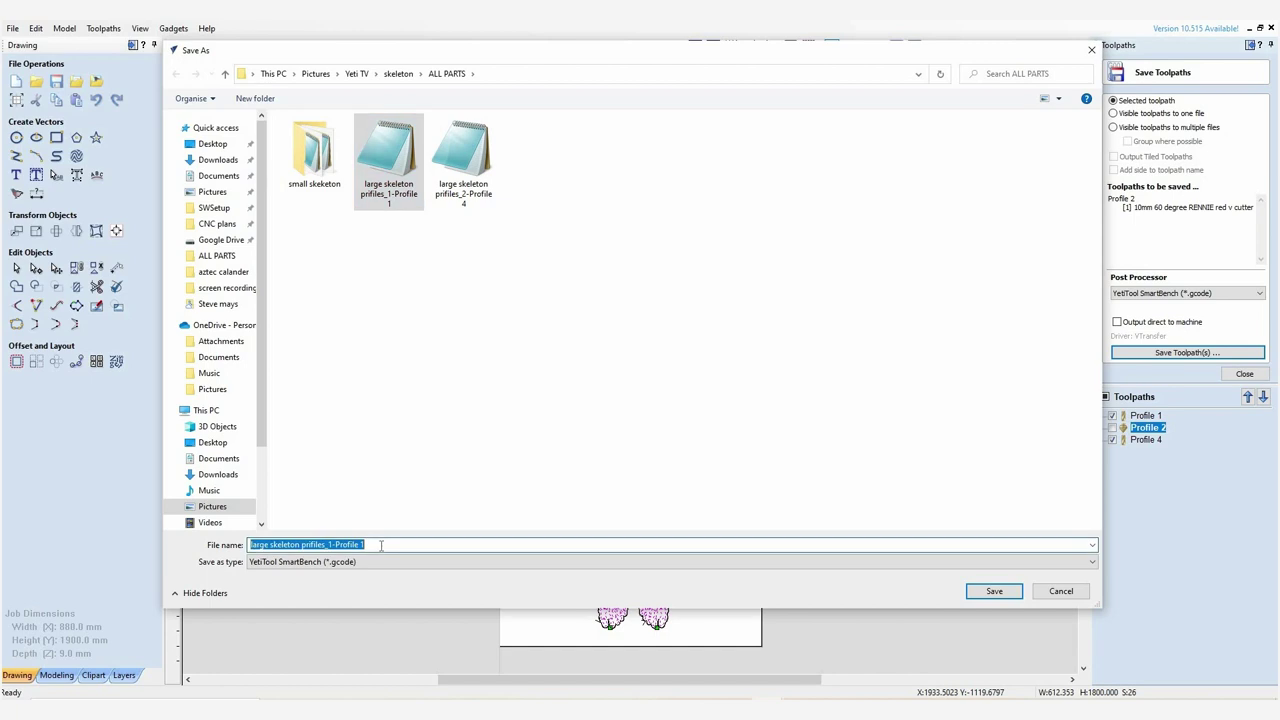
pyautogui.click(378, 544)
pyautogui.press('BackSpace')
pyautogui.press('BackSpace')
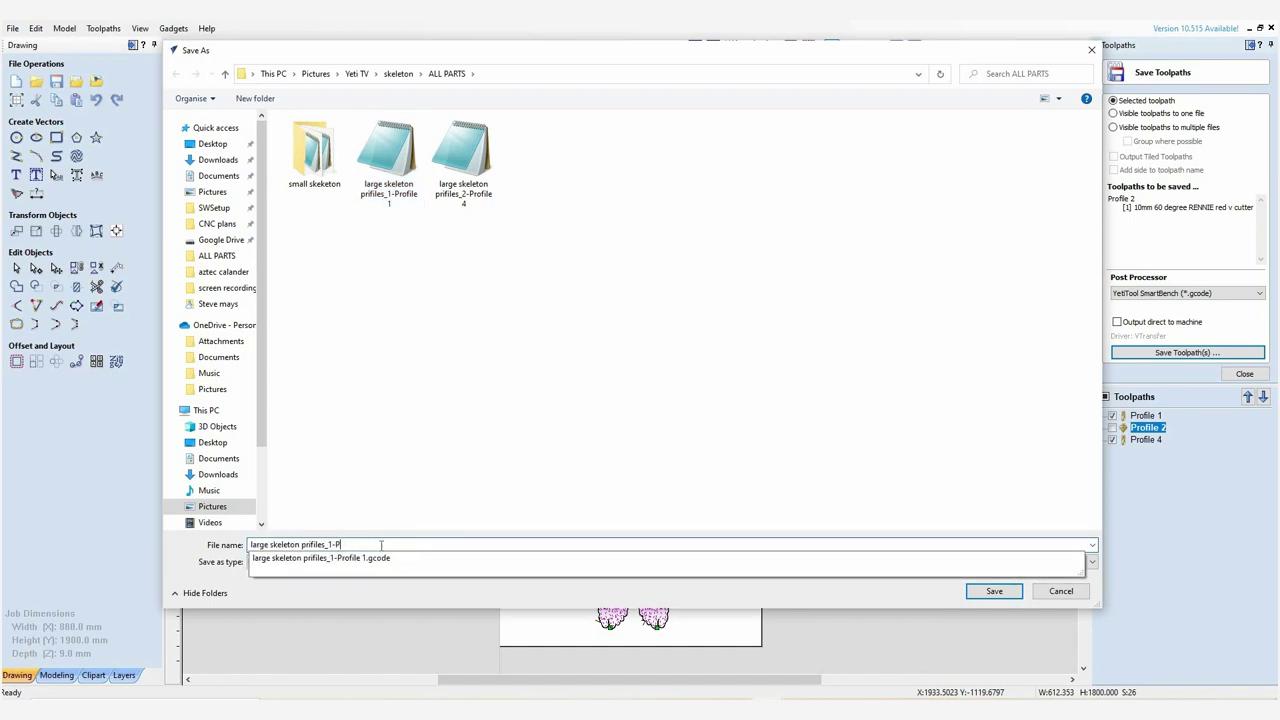
pyautogui.press('BackSpace')
pyautogui.press('BackSpace')
pyautogui.press('BackSpace')
pyautogui.press('BackSpace')
pyautogui.press('BackSpace')
pyautogui.press('BackSpace')
pyautogui.press('BackSpace')
pyautogui.press('BackSpace')
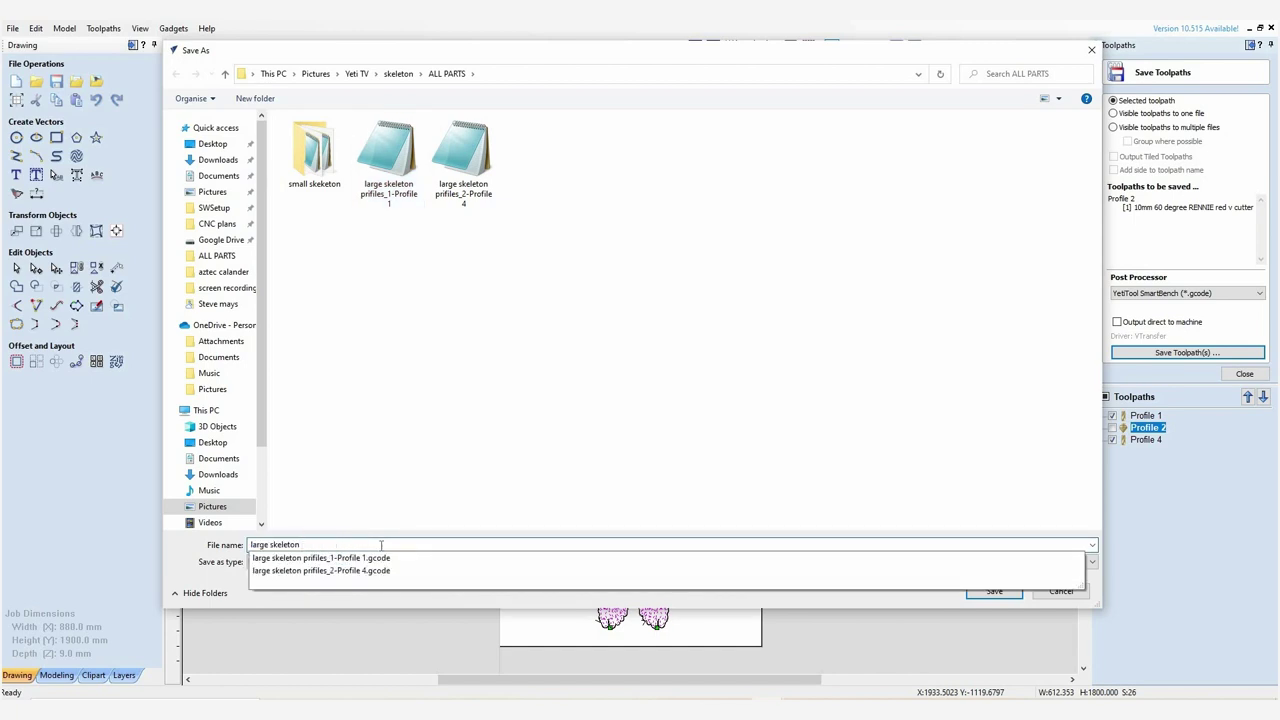
pyautogui.write('vcuts')
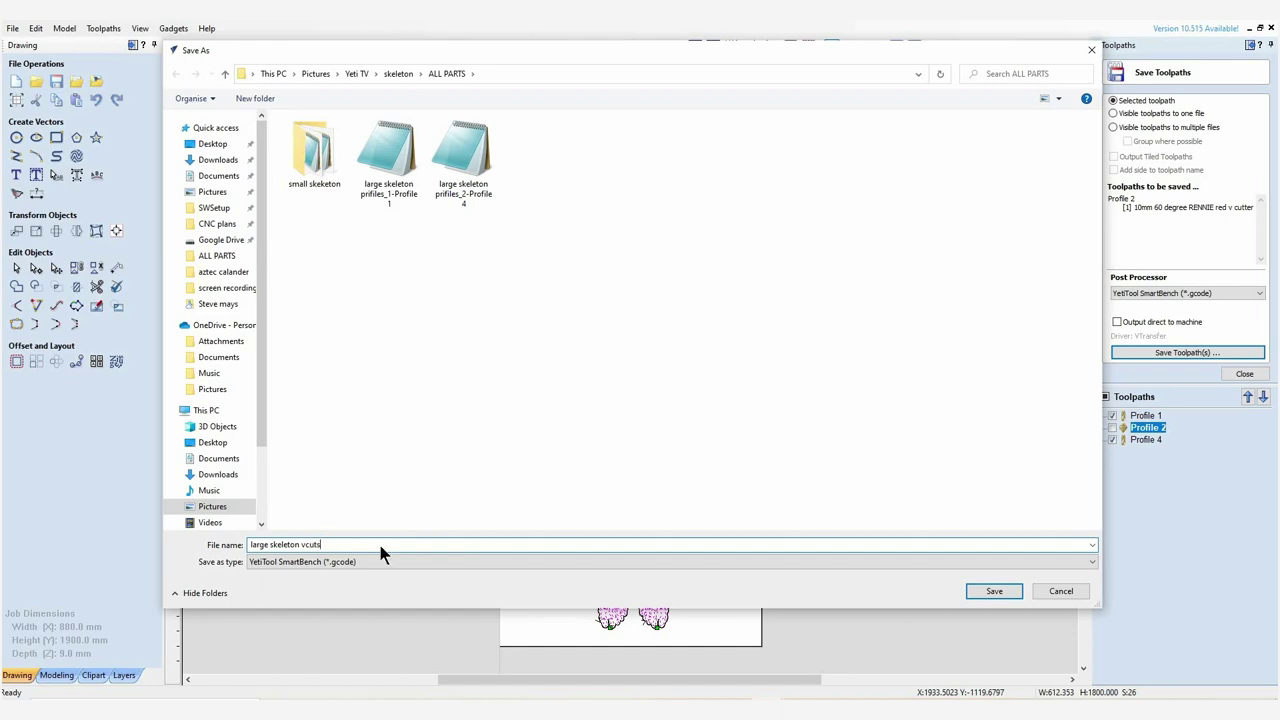
# Save the Profile 2 toolpath as the SmartBench G-code file "large skeleton vcuts" in the ALL PARTS folder
pyautogui.press('Return')
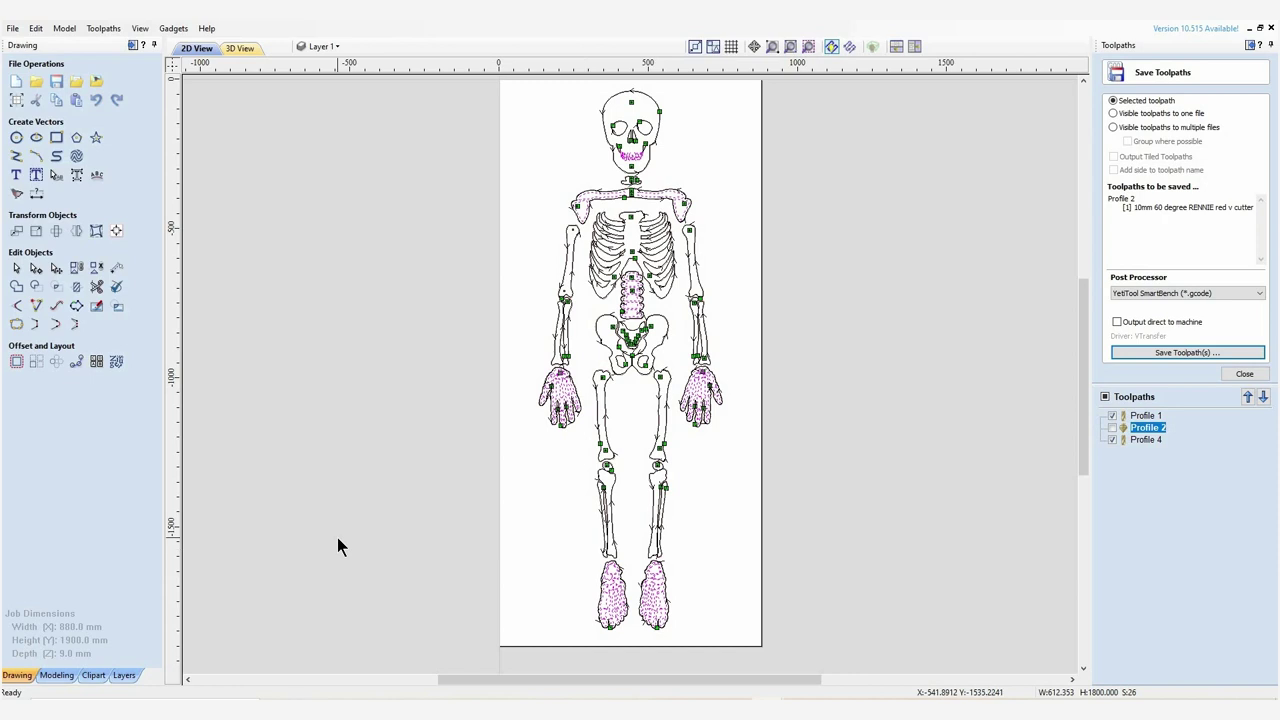
# Switch to SmartTransfer and transfer both "large skeleton prifiles" files and "large skeleton vcuts" from the ALL PARTS folder to the marketing SmartBench
pyautogui.click(691, 456)
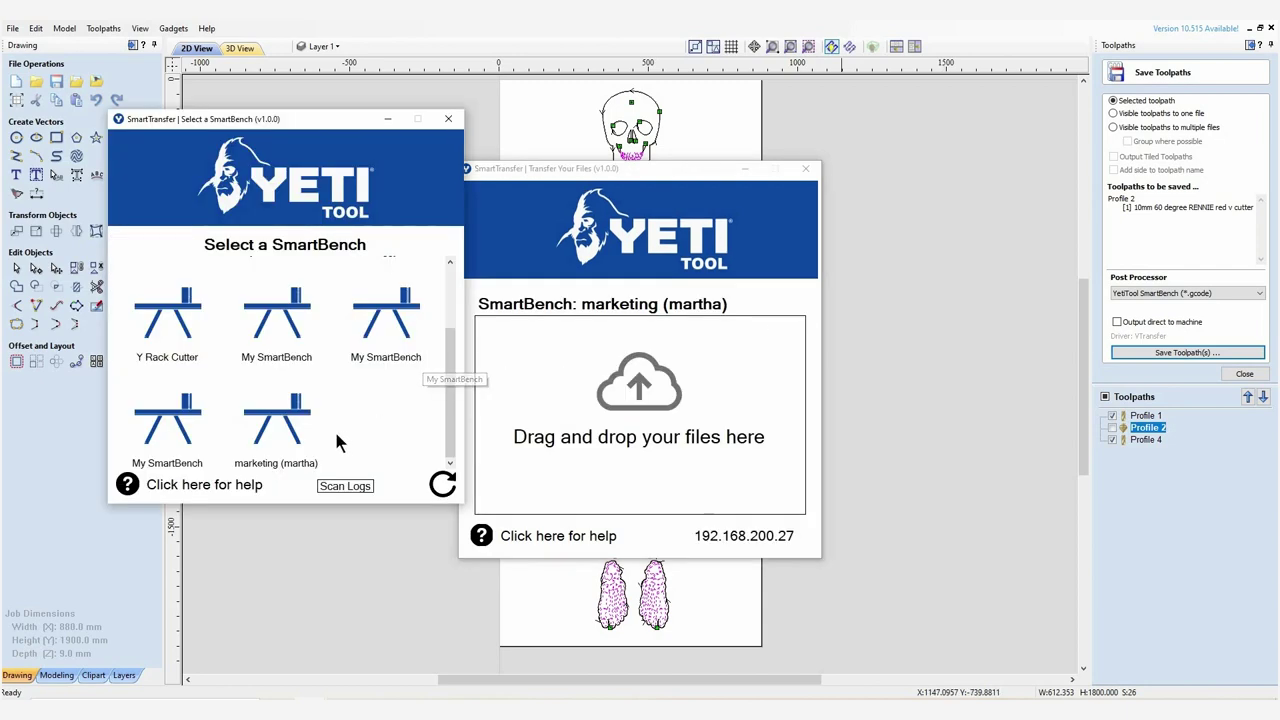
pyautogui.click(701, 466)
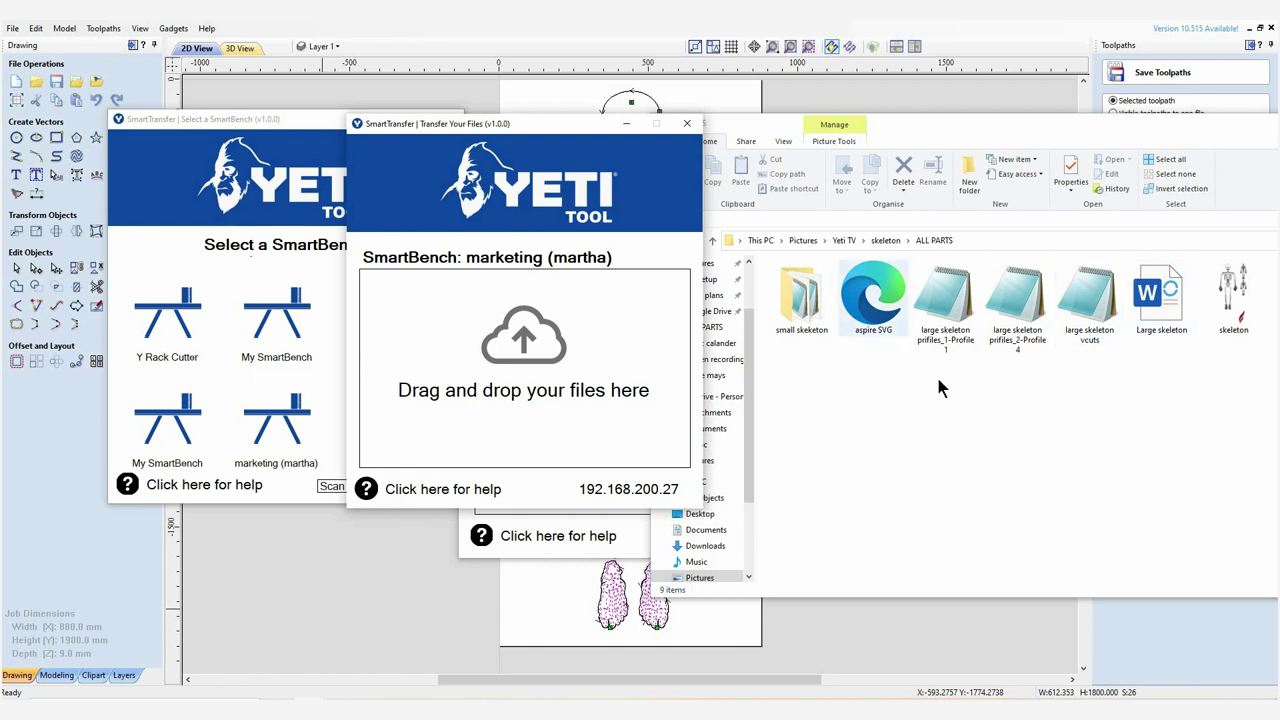
pyautogui.click(1095, 314)
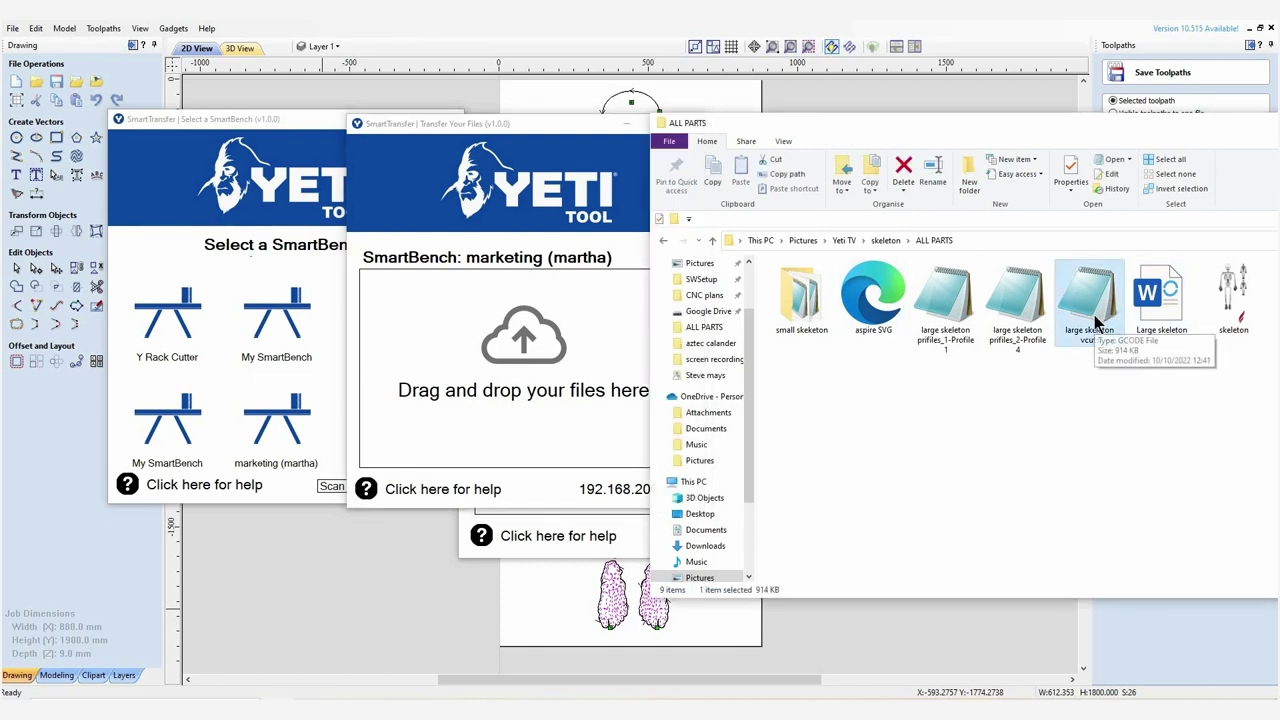
pyautogui.hotkey('shift', 'Left')
pyautogui.hotkey('shift', 'Left')
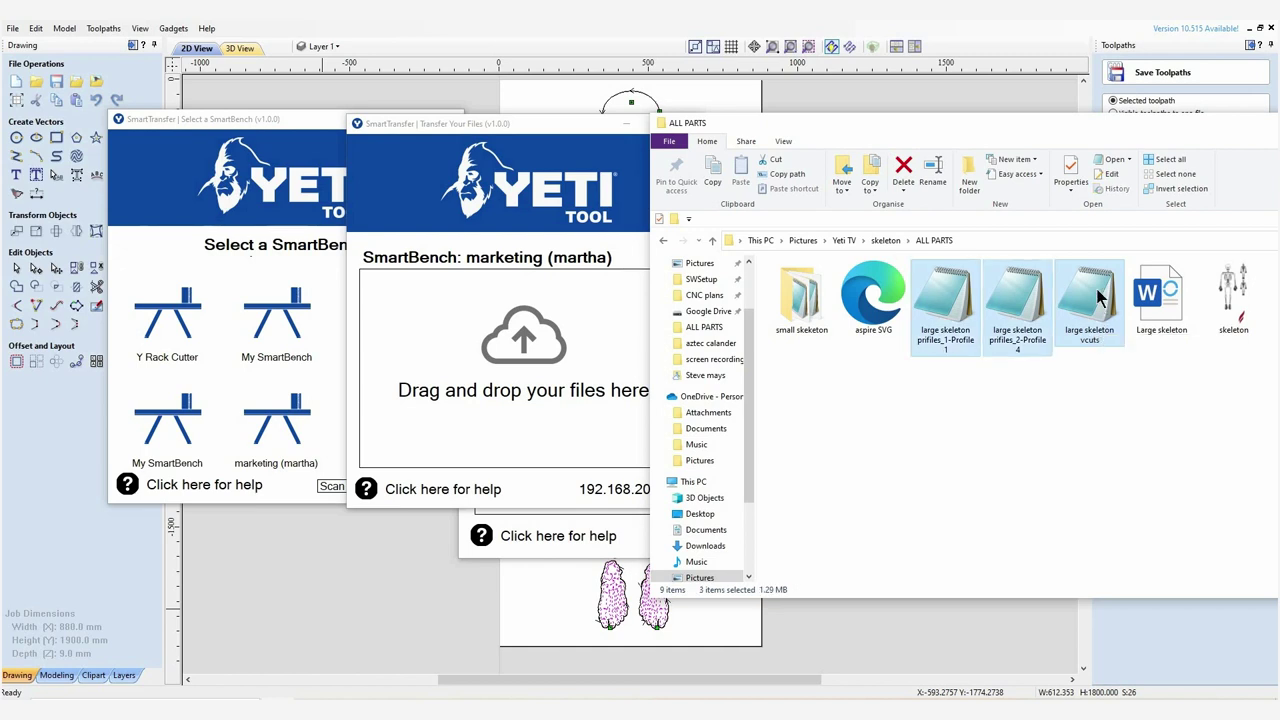
pyautogui.moveTo(1097, 298); pyautogui.dragTo(492, 352)
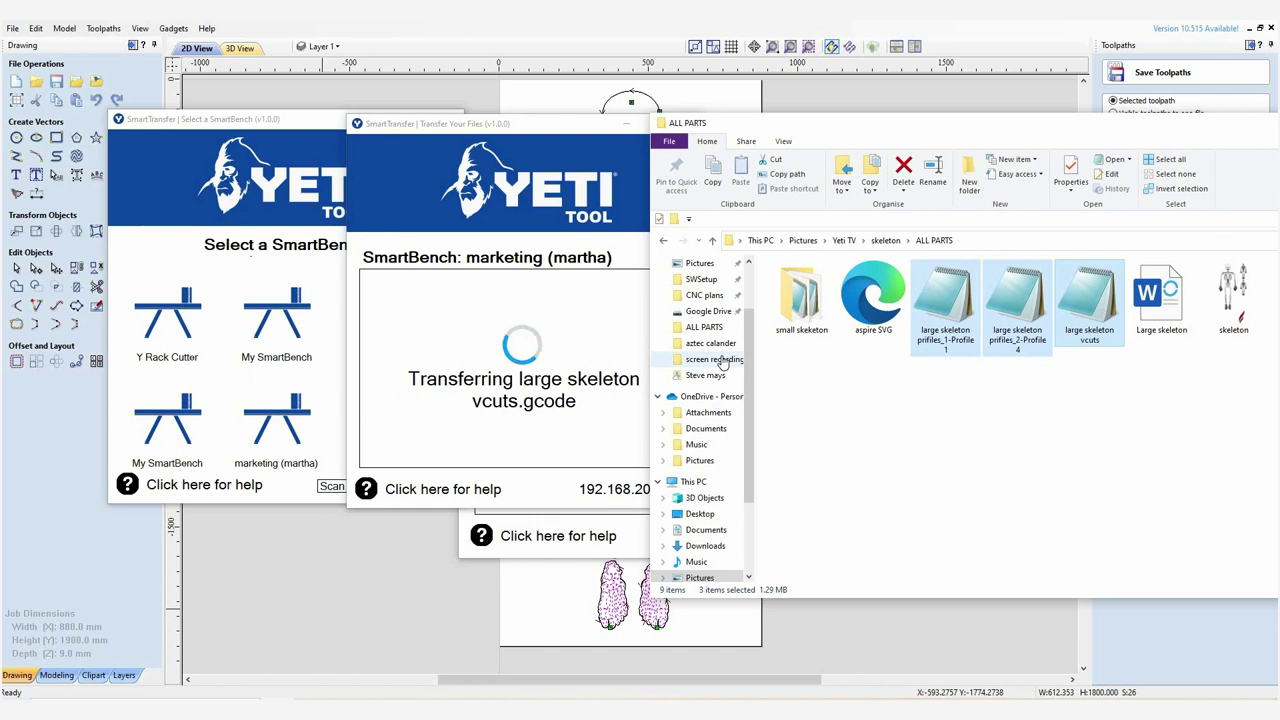